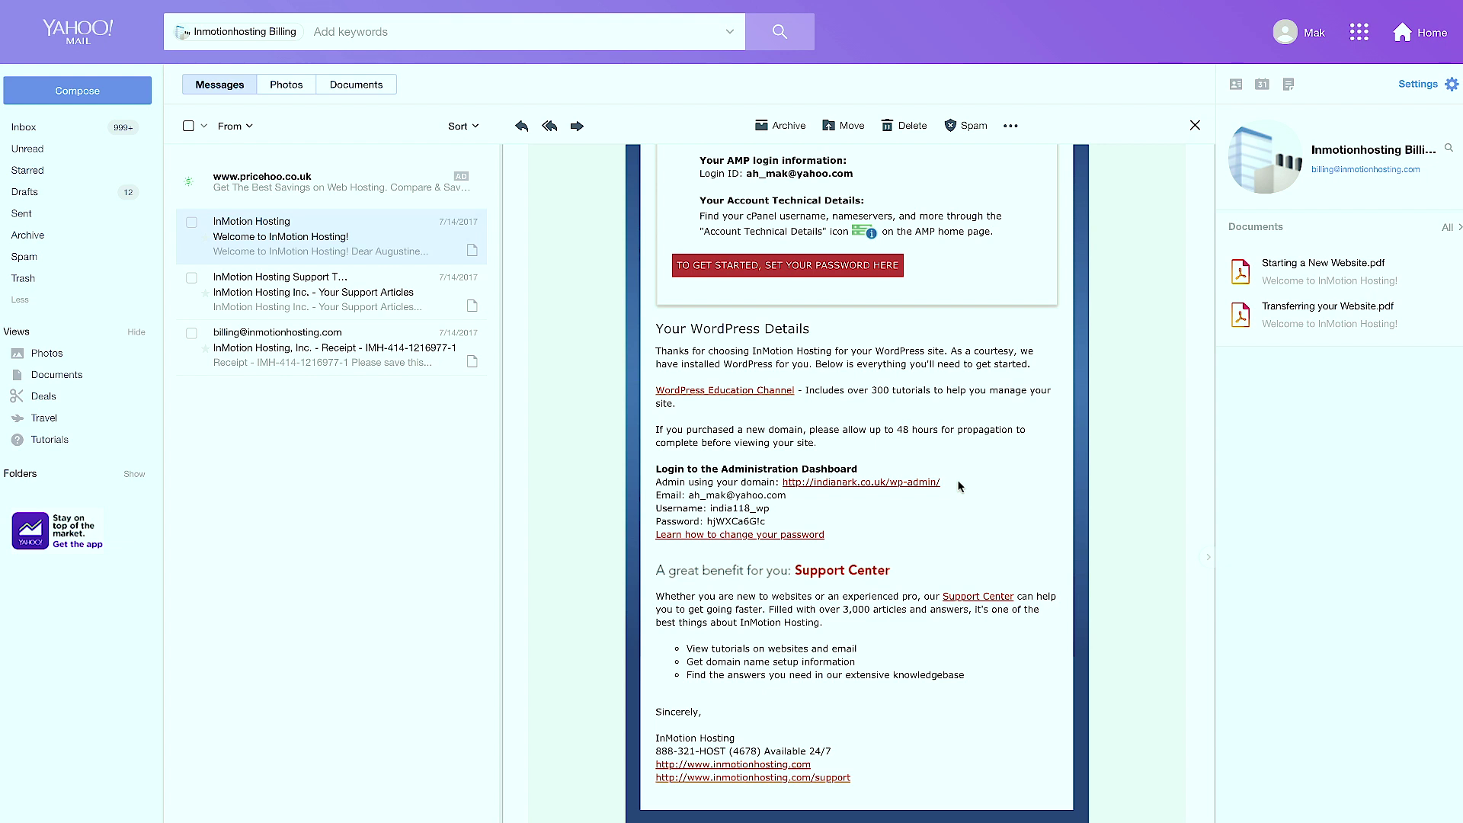
# Open the WordPress admin login page of the site at makeyoursite.local/wp-admin.
pyautogui.scroll(-1, 754, 511)
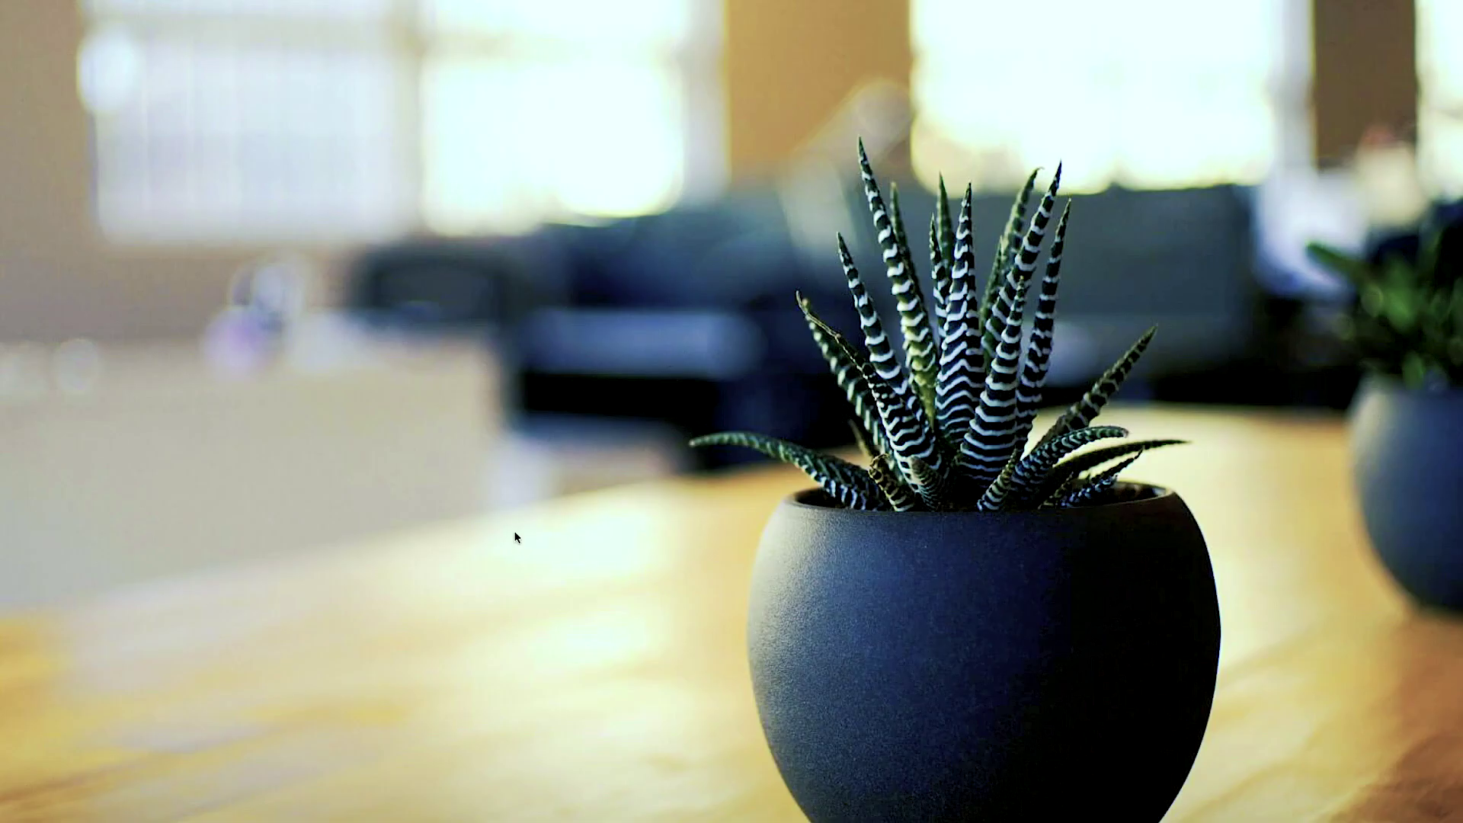
pyautogui.scroll(-3, 518, 524)
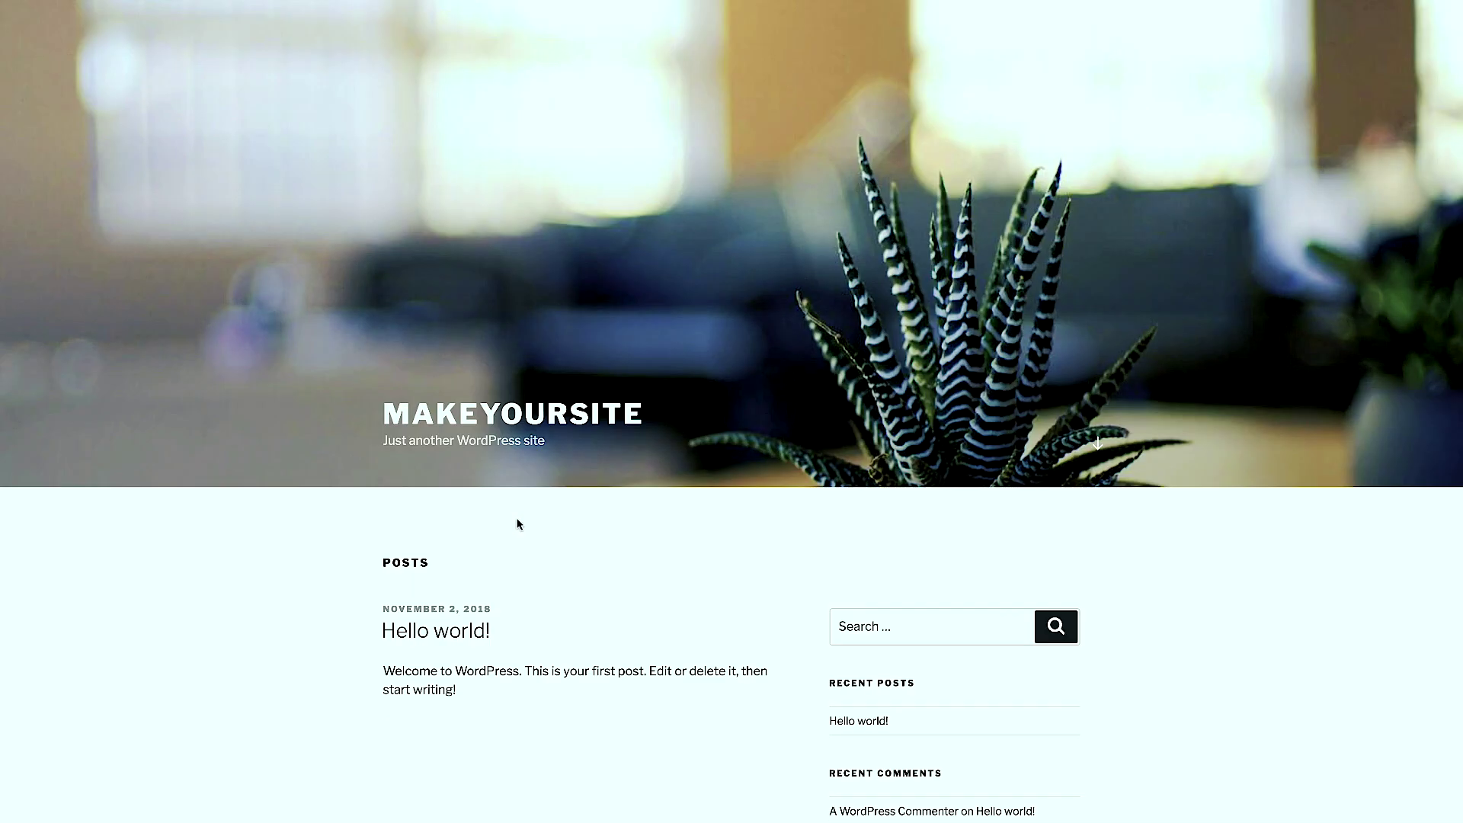
pyautogui.scroll(-4, 518, 525)
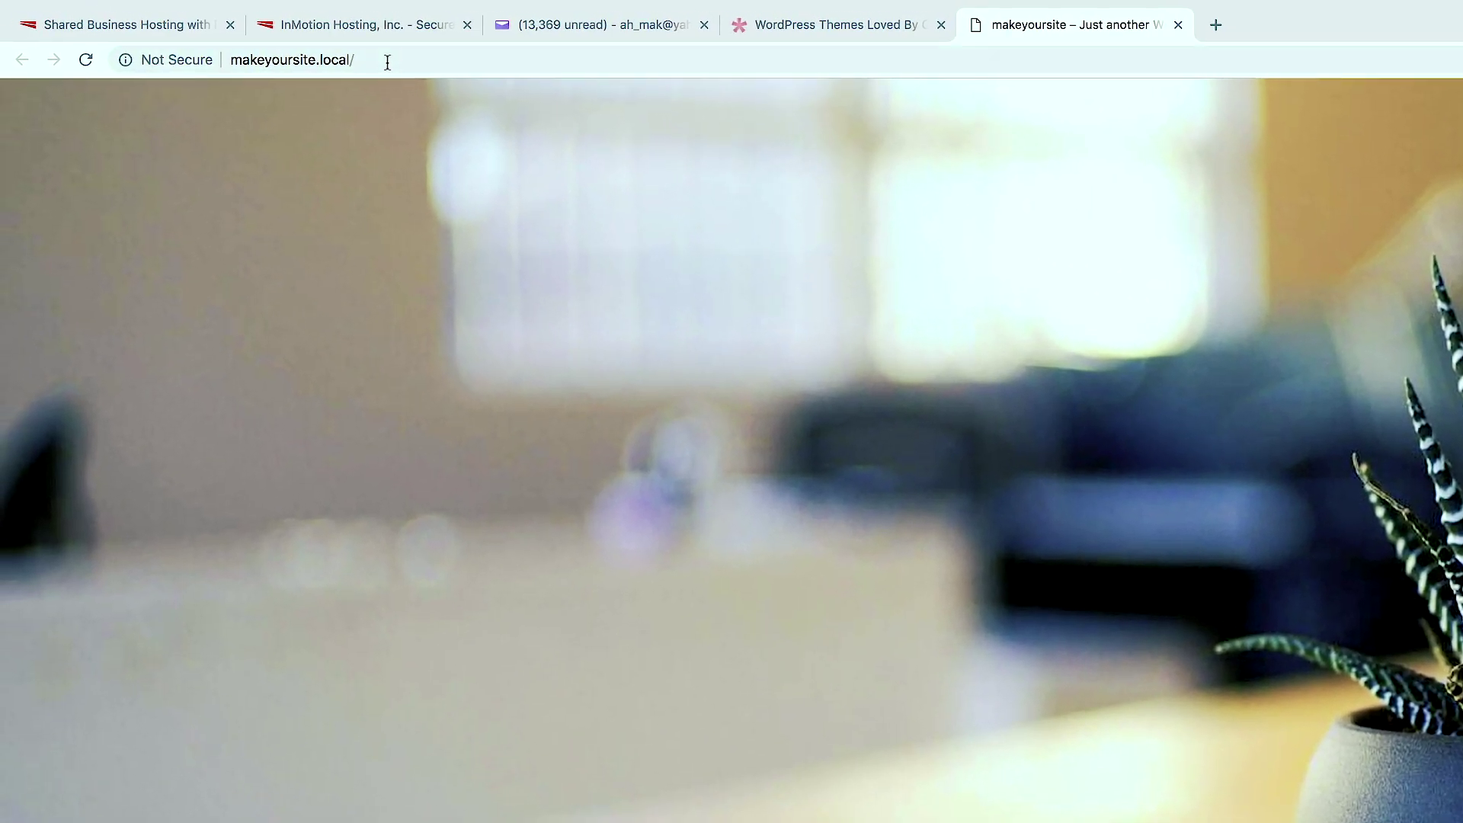
pyautogui.click(380, 59)
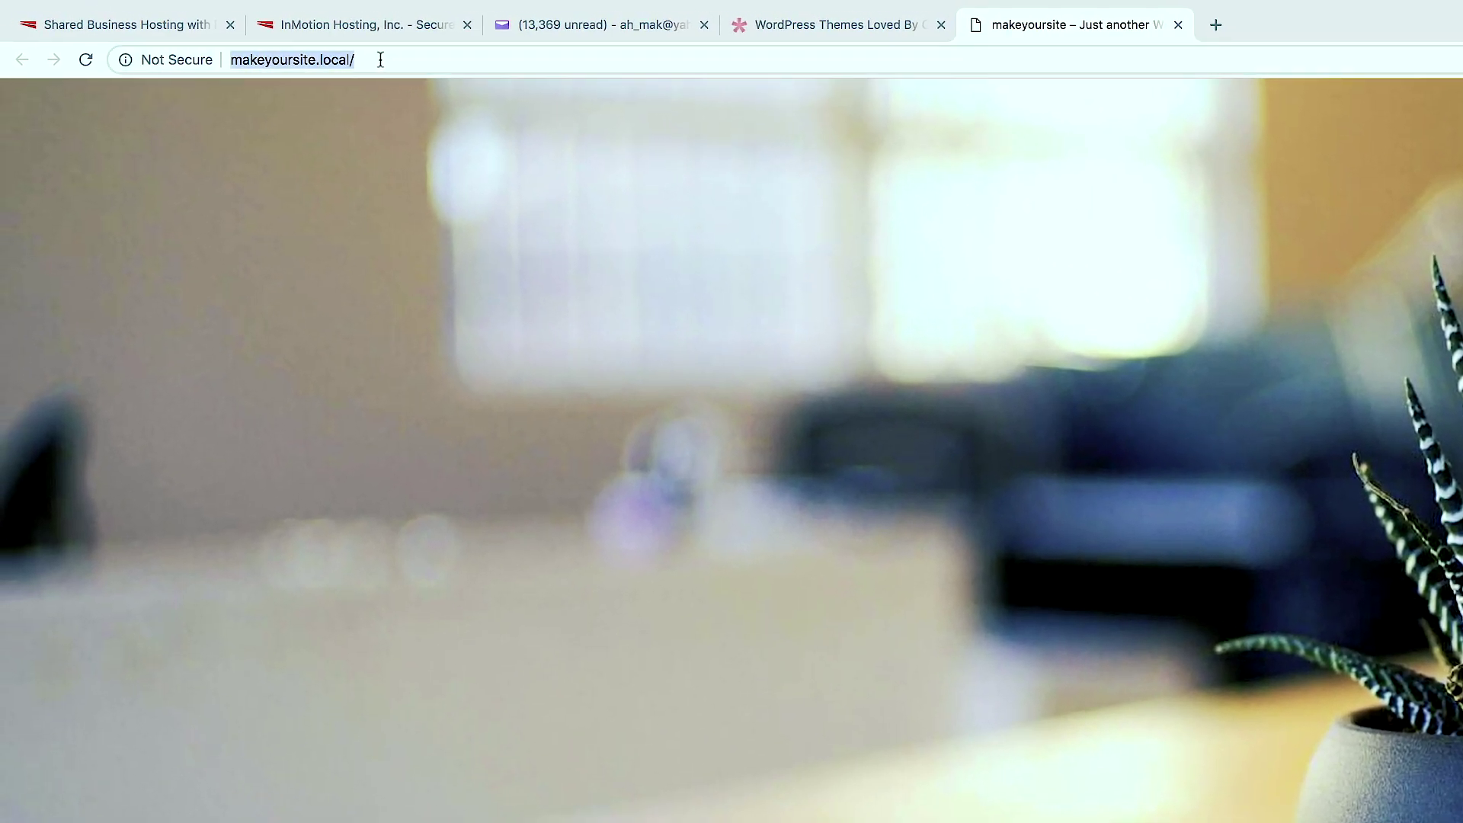
pyautogui.click(565, 27)
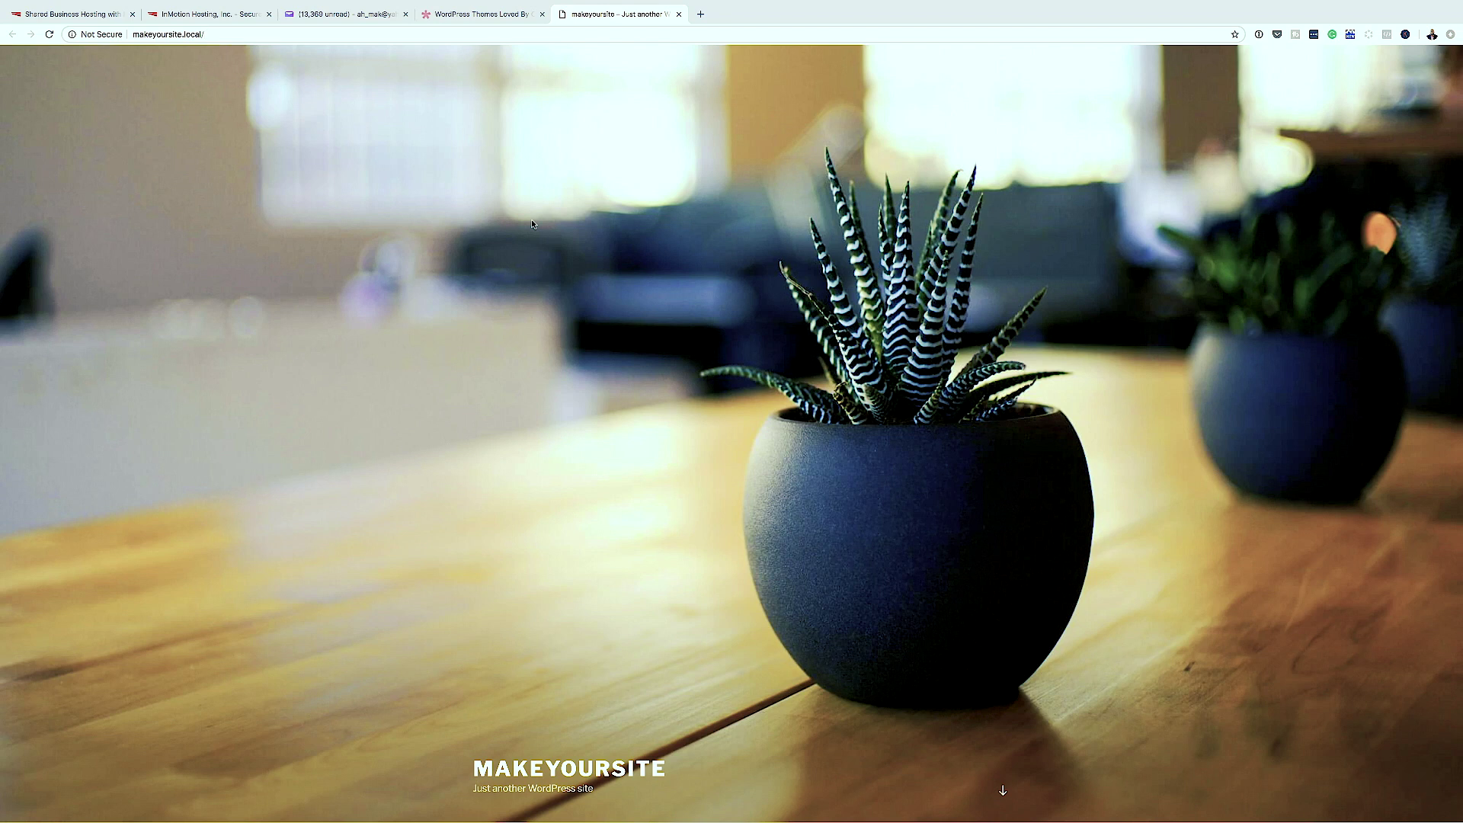
pyautogui.press('super+l')
pyautogui.write('wp-a')
pyautogui.write('dmin')
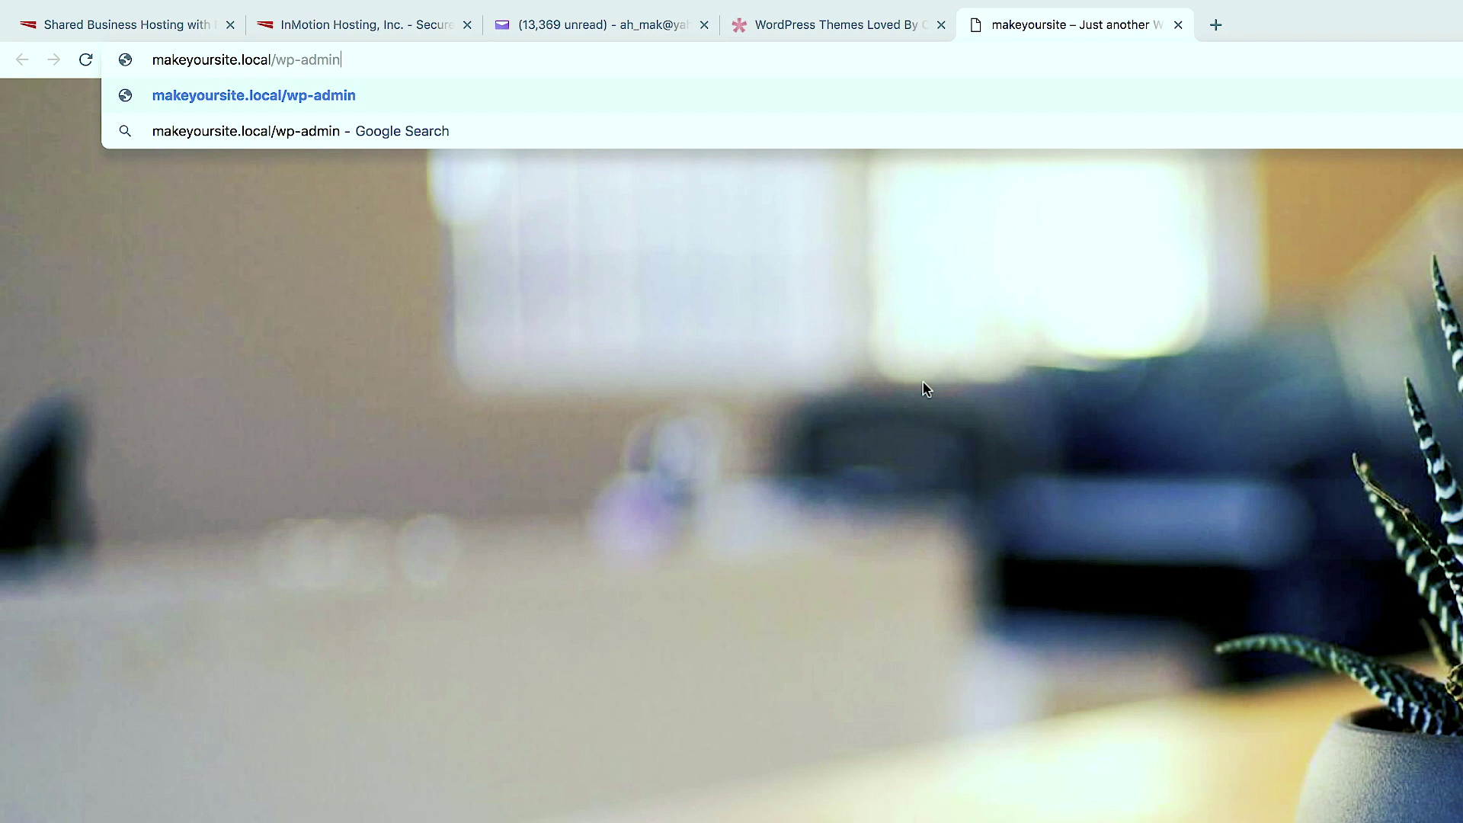
pyautogui.press('Return')
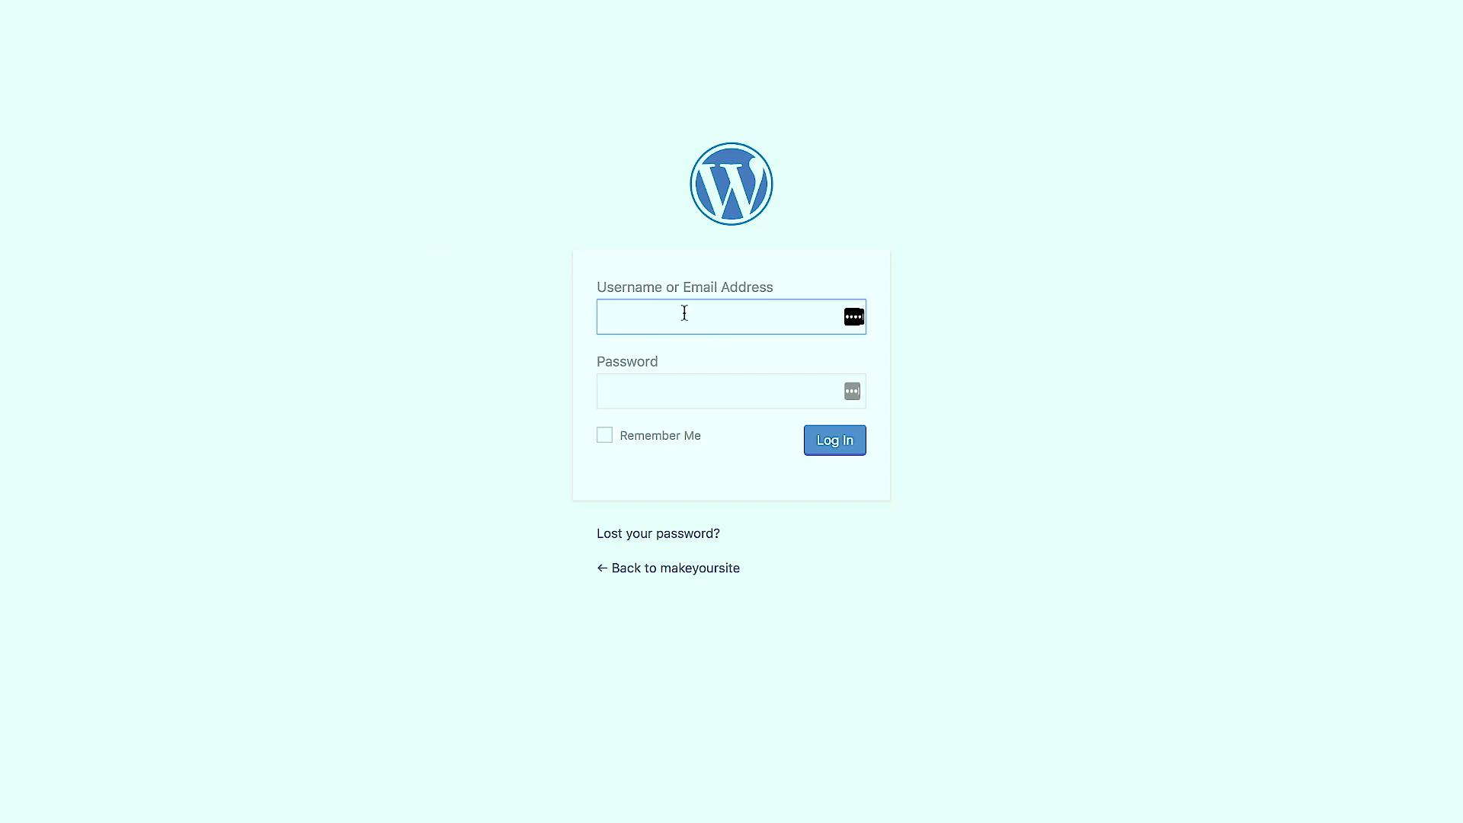
# Log in to the WordPress dashboard with the admin username and account password, and cancel saving the login in 1Password.
pyautogui.click(685, 312)
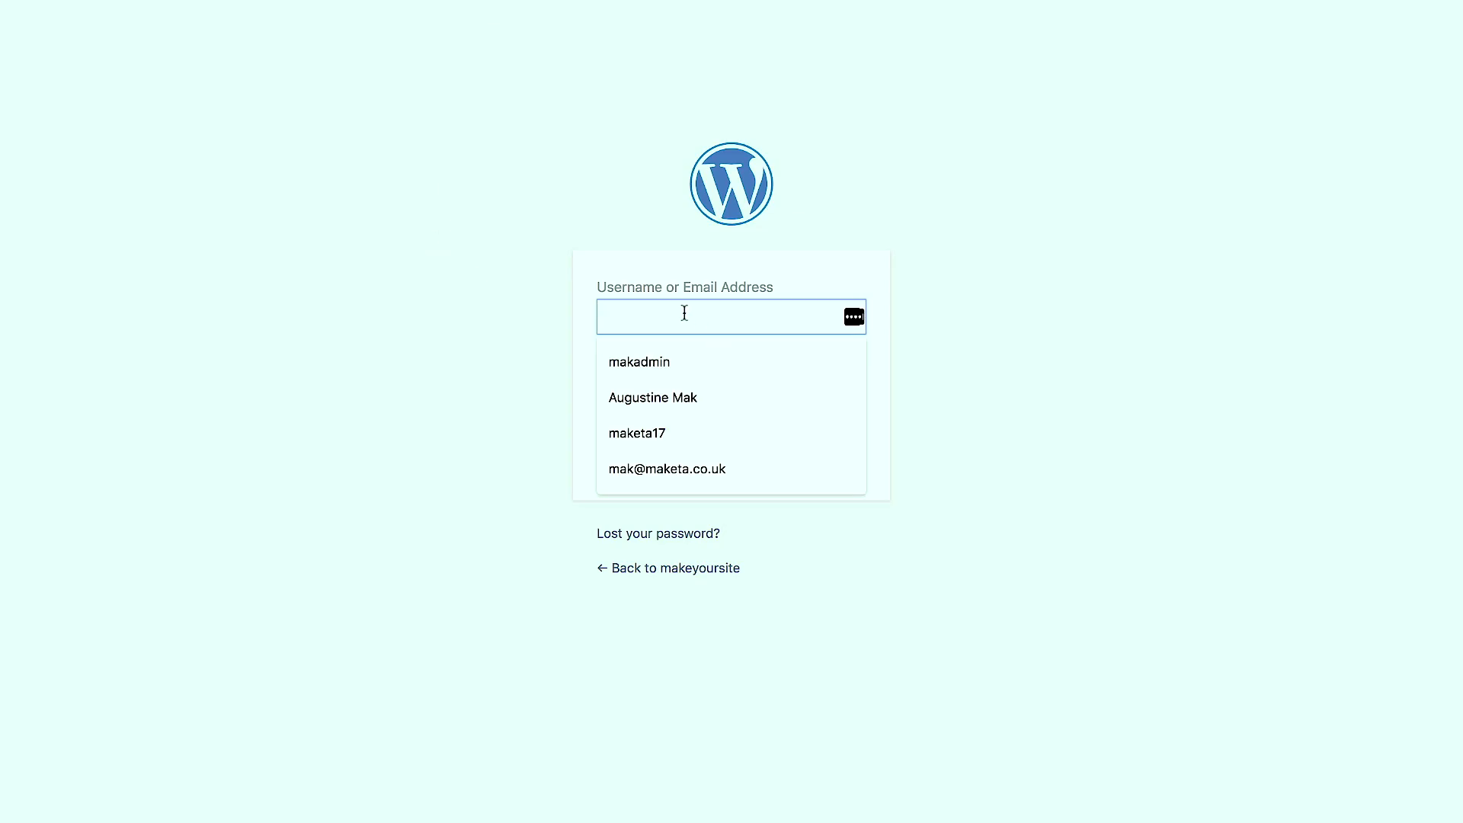
pyautogui.click(671, 361)
pyautogui.click(721, 396)
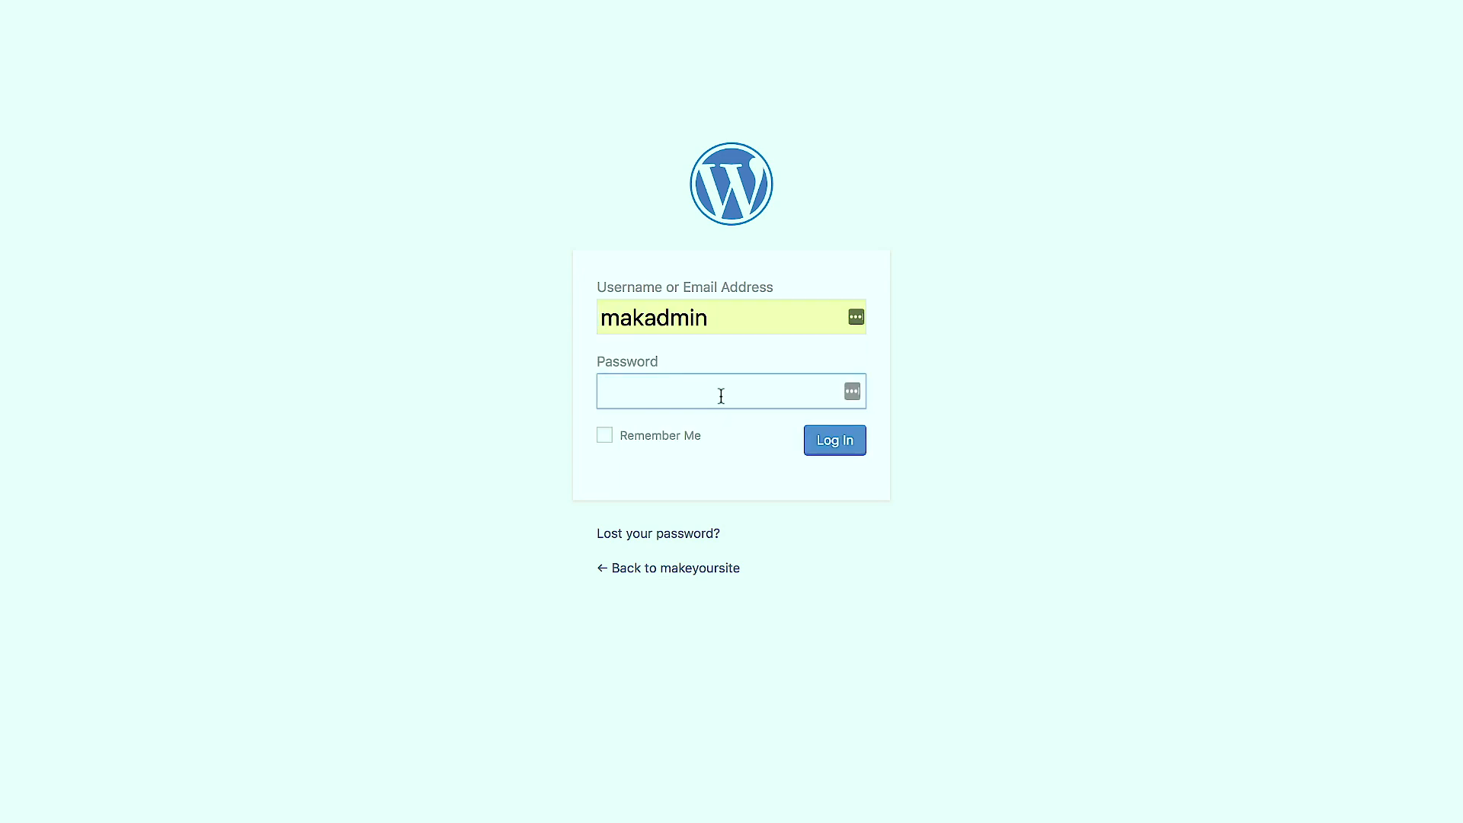
pyautogui.write('•••••••••')
pyautogui.click(839, 440)
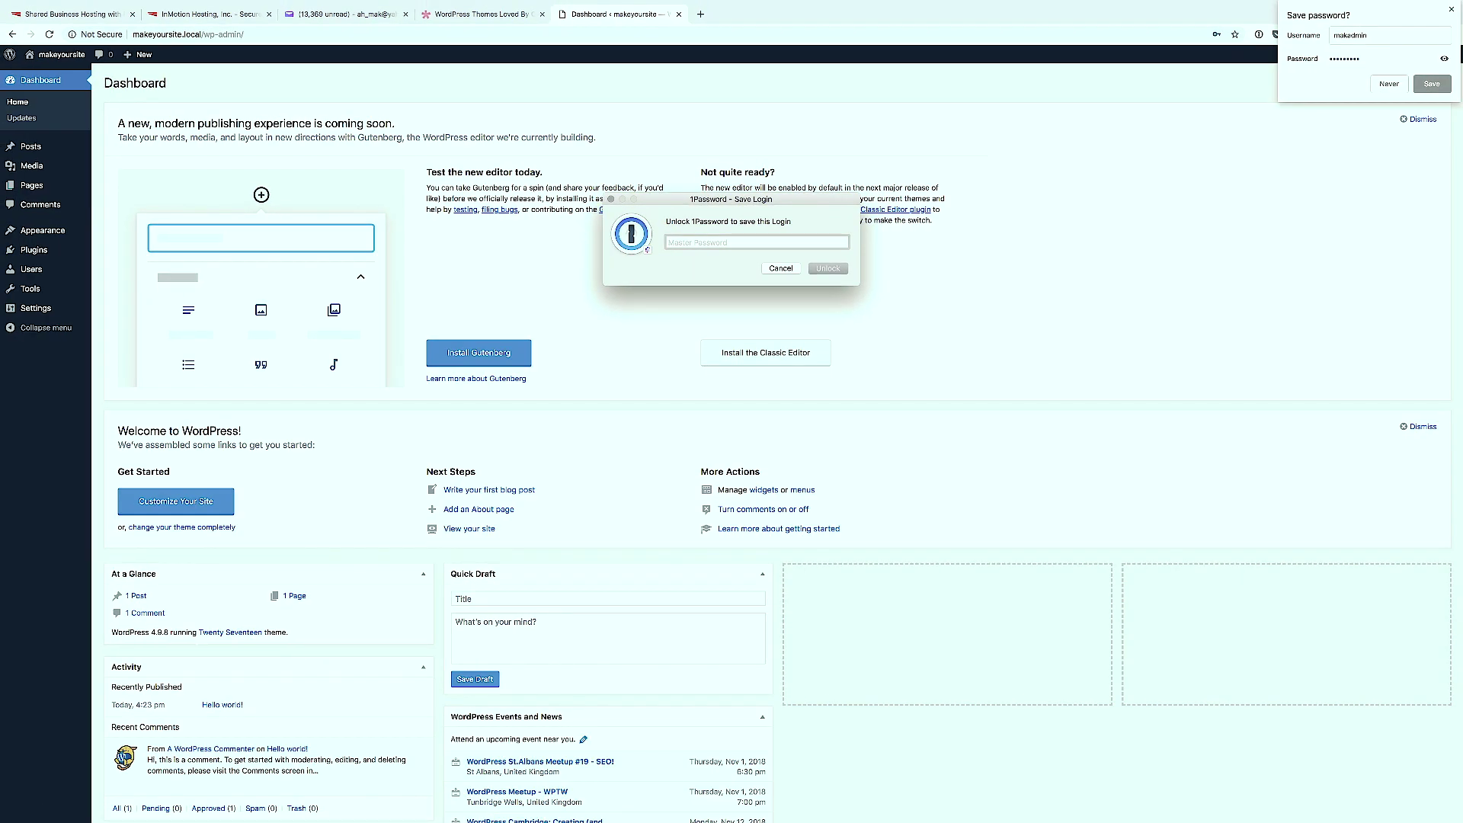
pyautogui.click(781, 268)
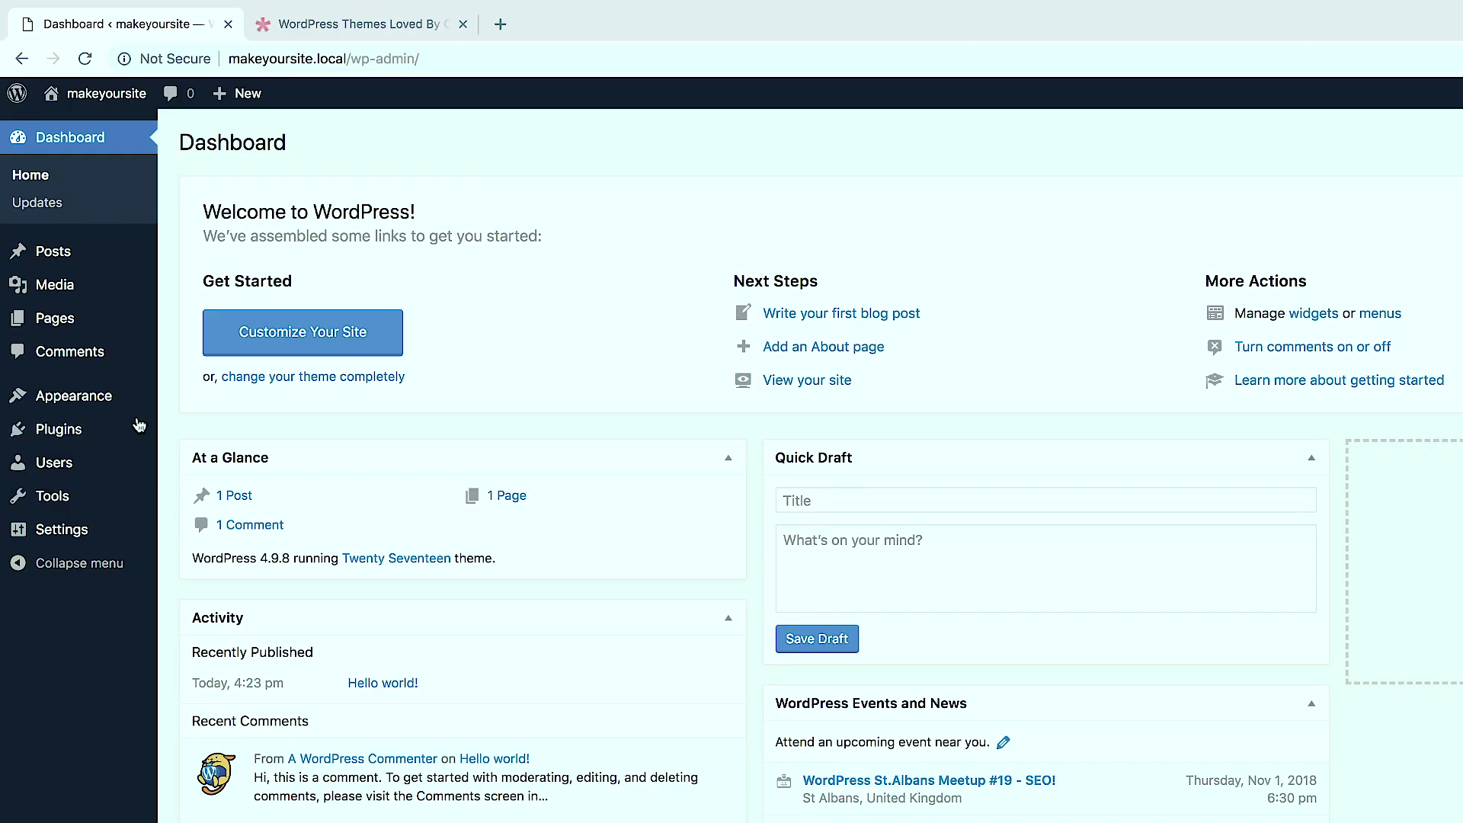
# Create a new page titled "Home" and publish it.
pyautogui.moveTo(70, 330)
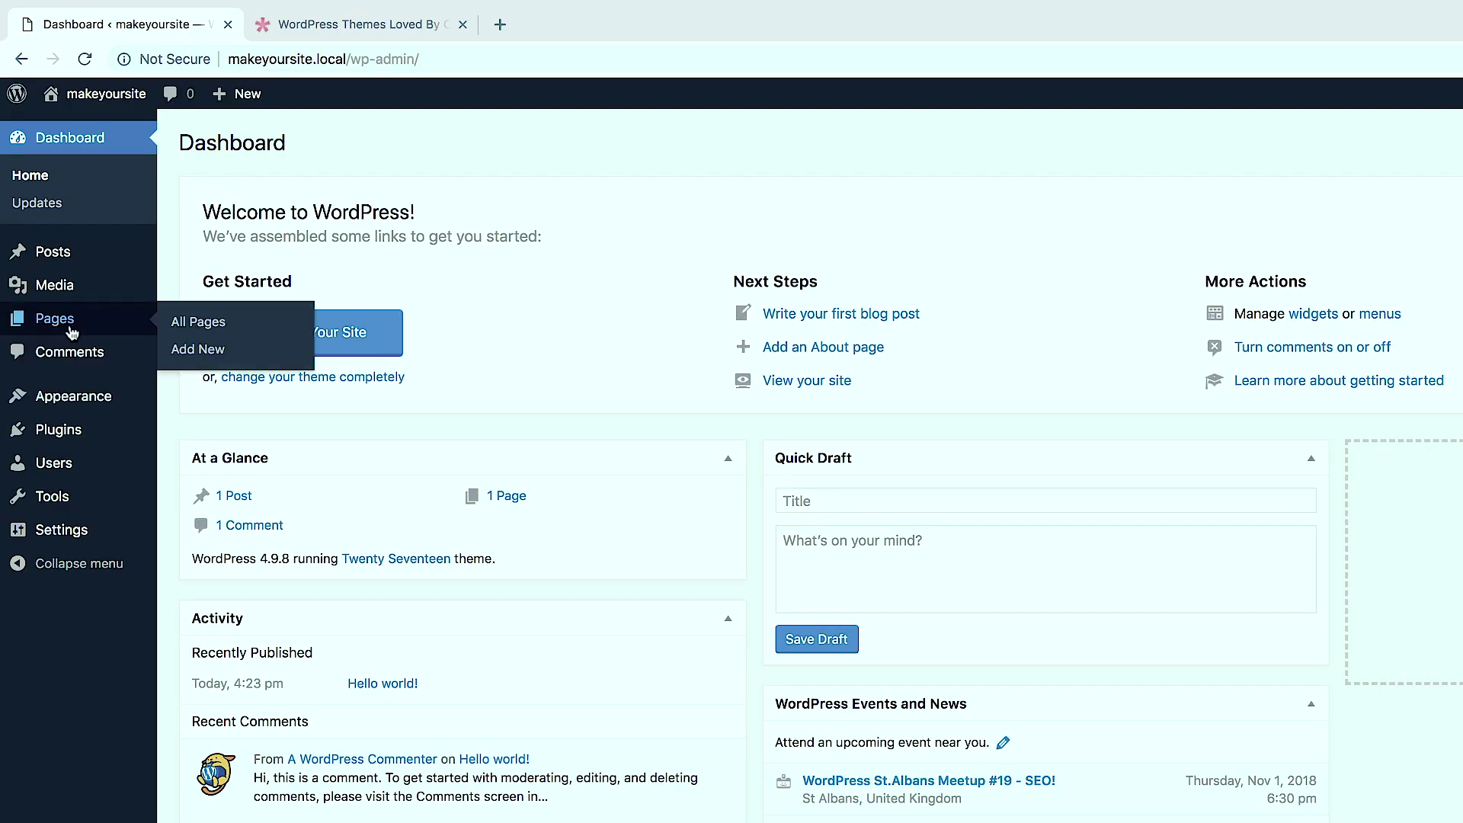
pyautogui.click(210, 349)
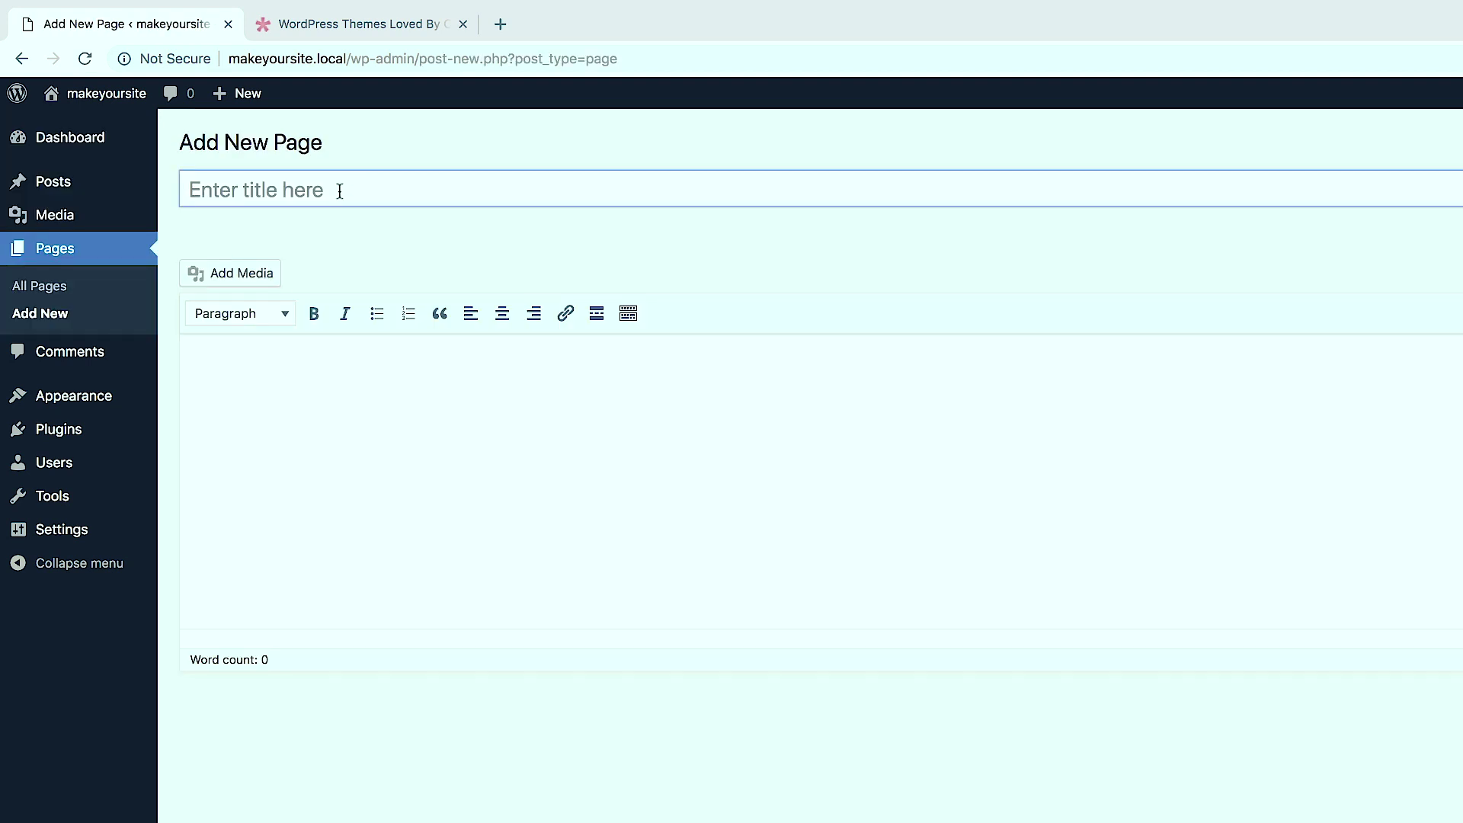
pyautogui.write('Home')
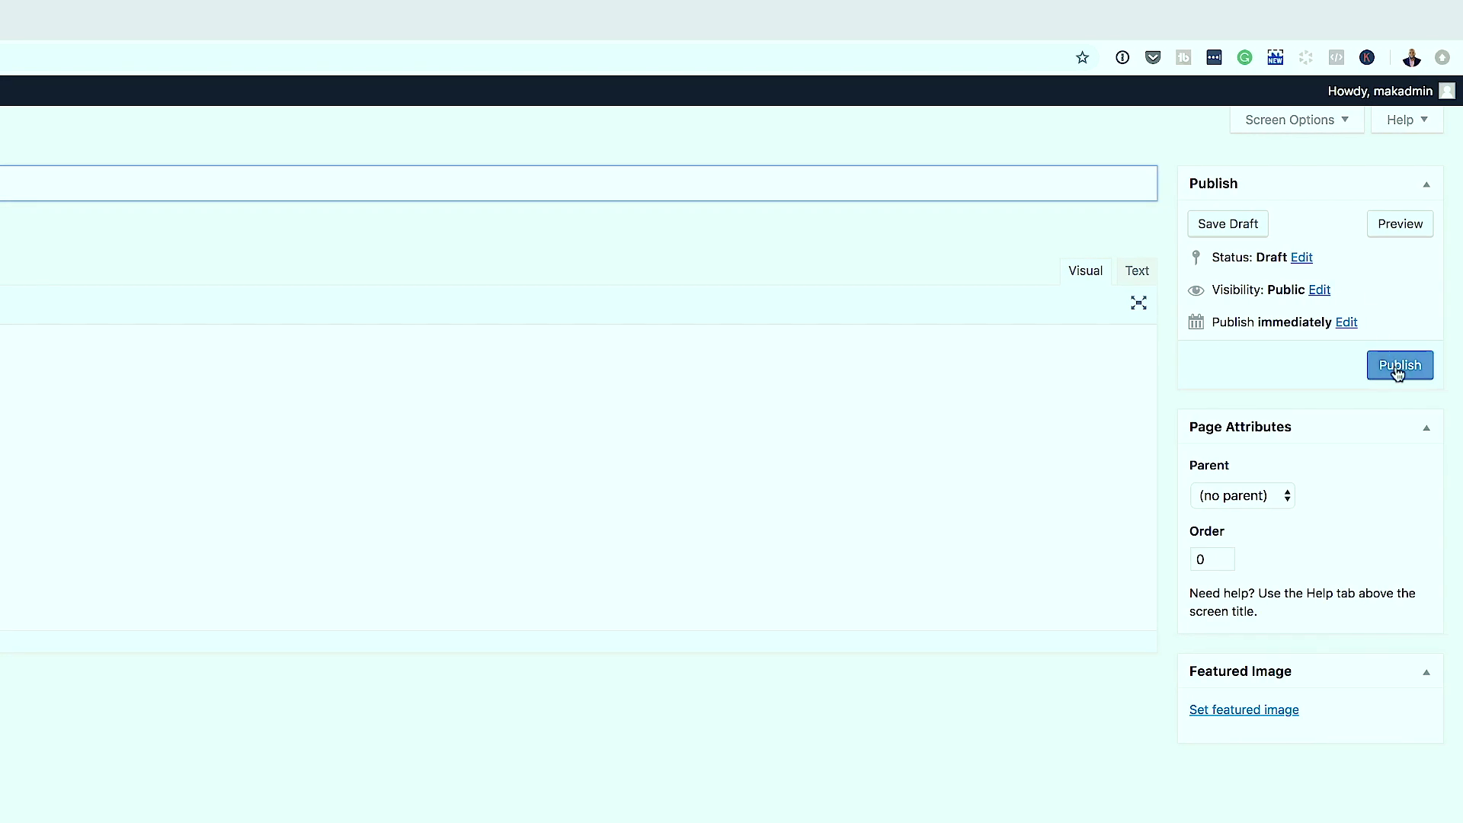
pyautogui.click(1399, 366)
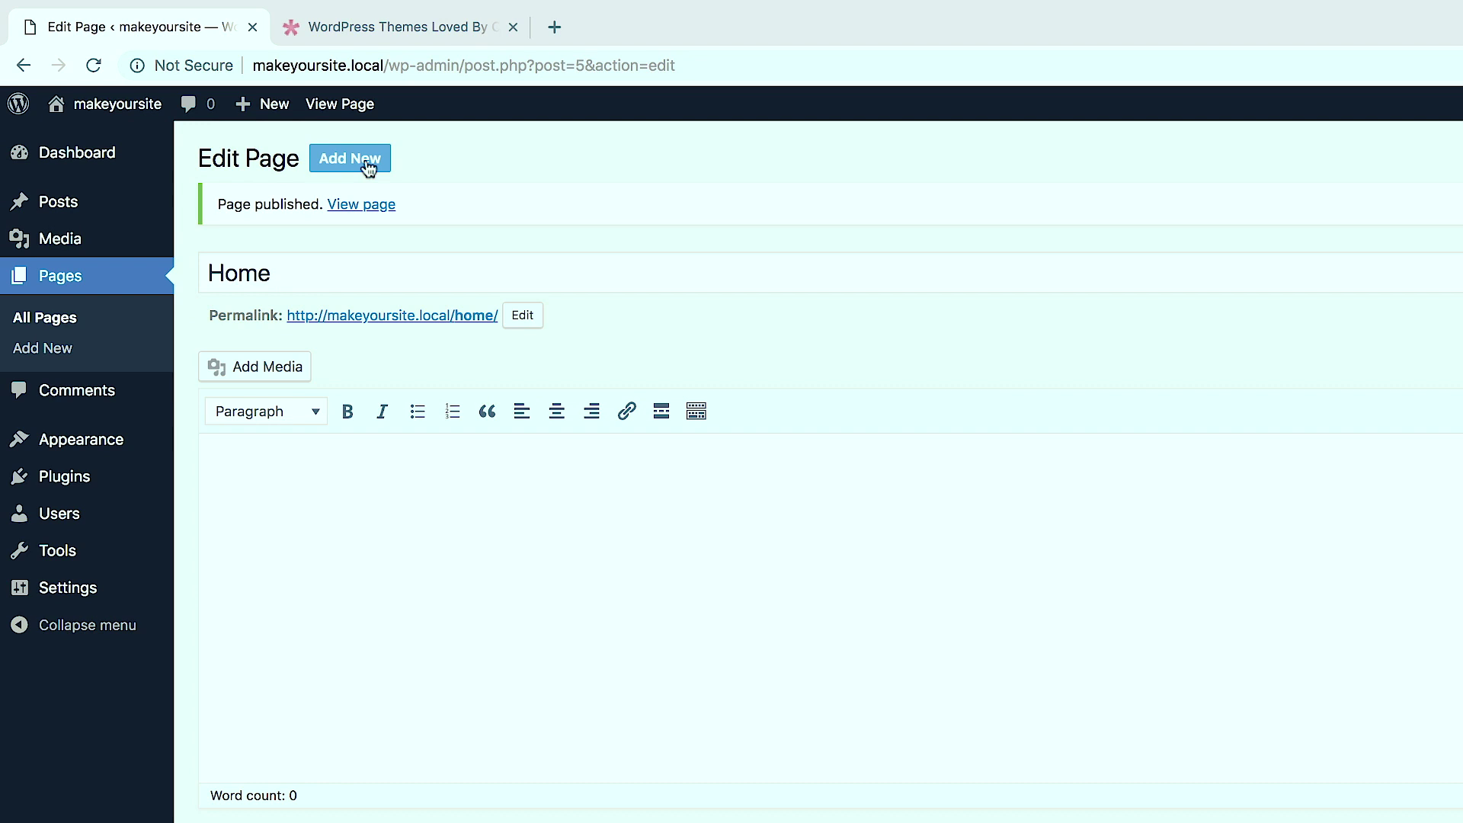
# Add another new page titled "About" and publish it.
pyautogui.click(368, 162)
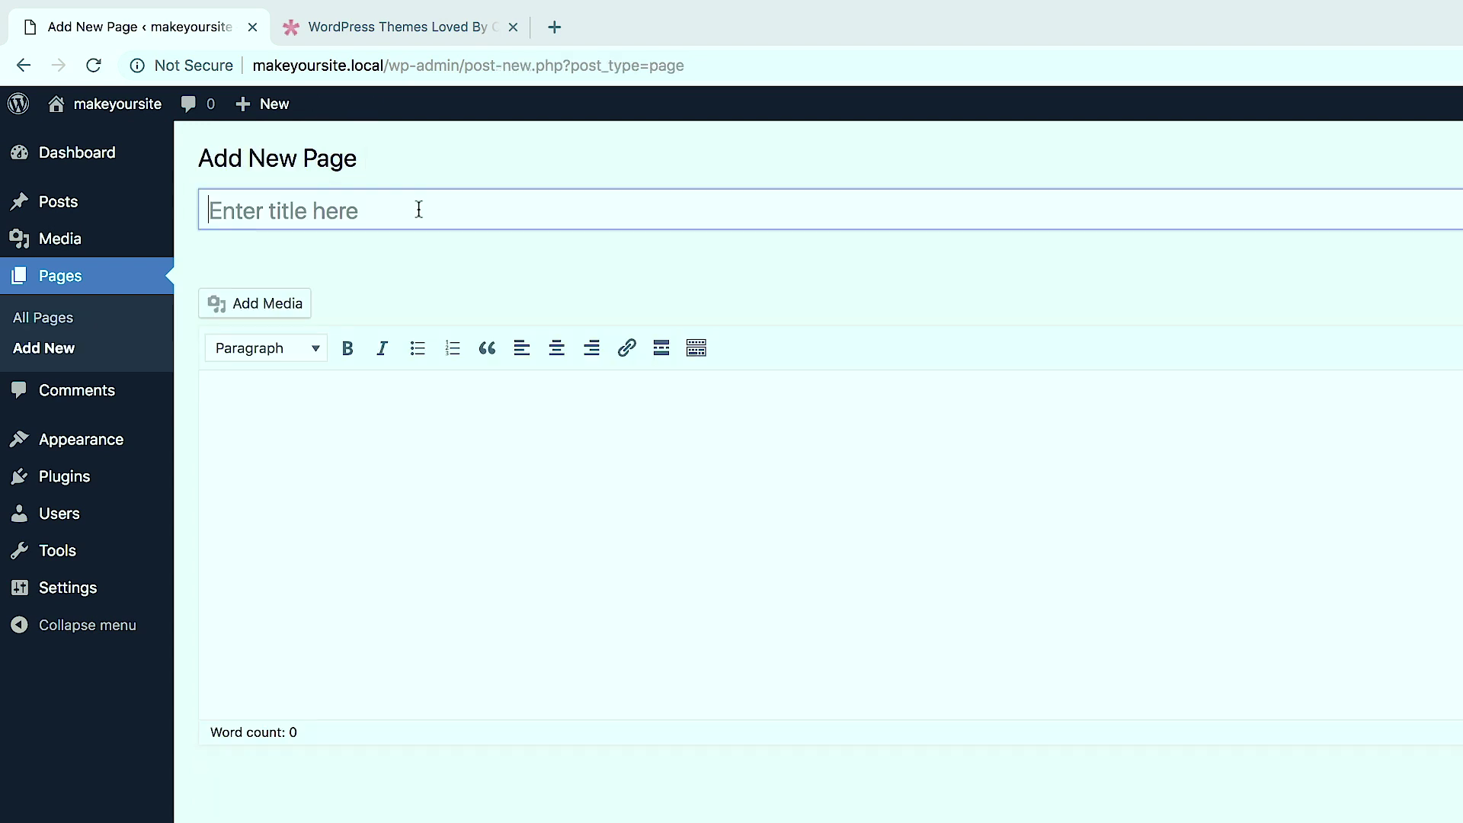
pyautogui.write('About')
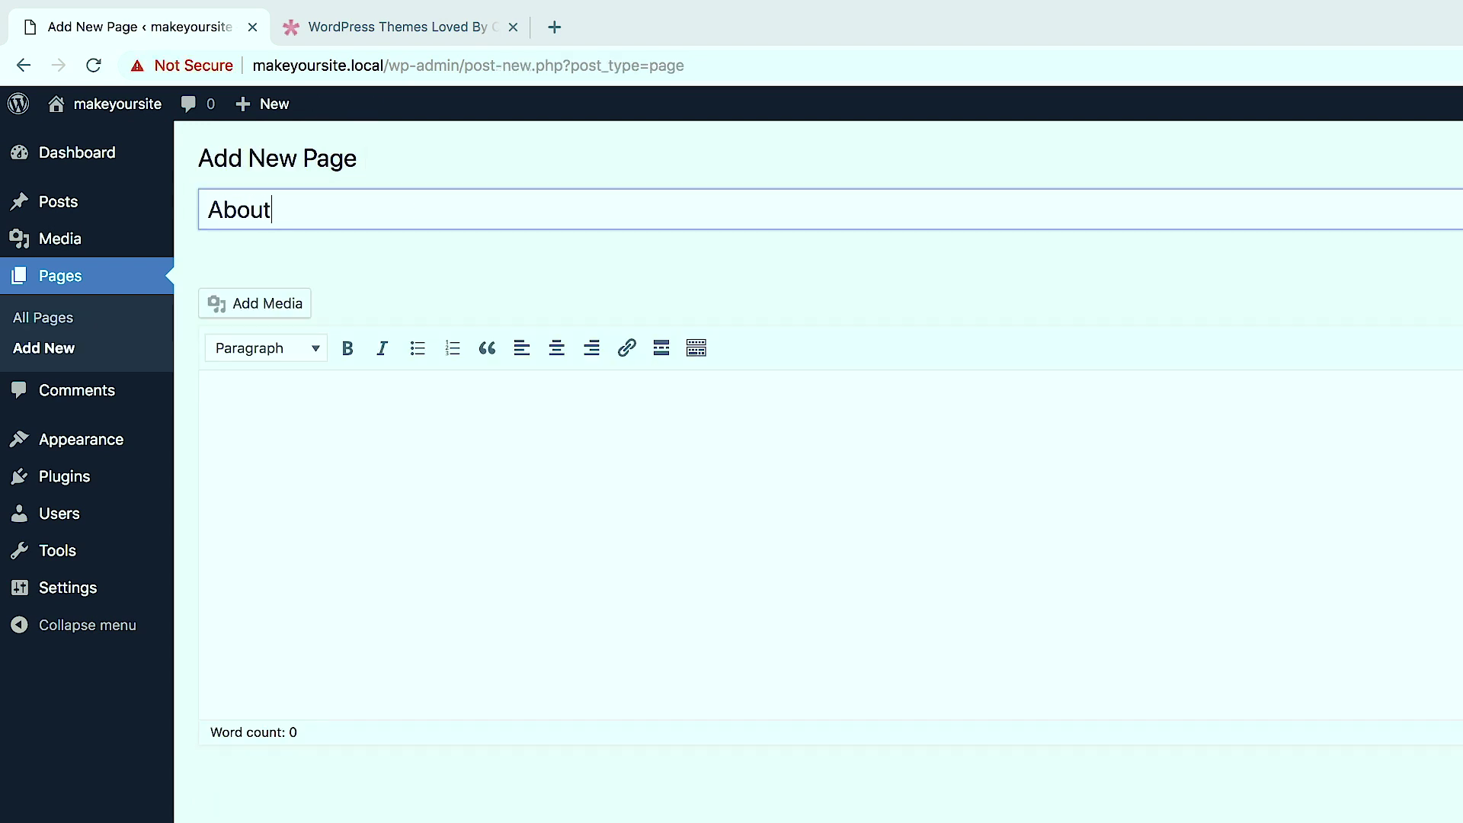
pyautogui.click(1399, 350)
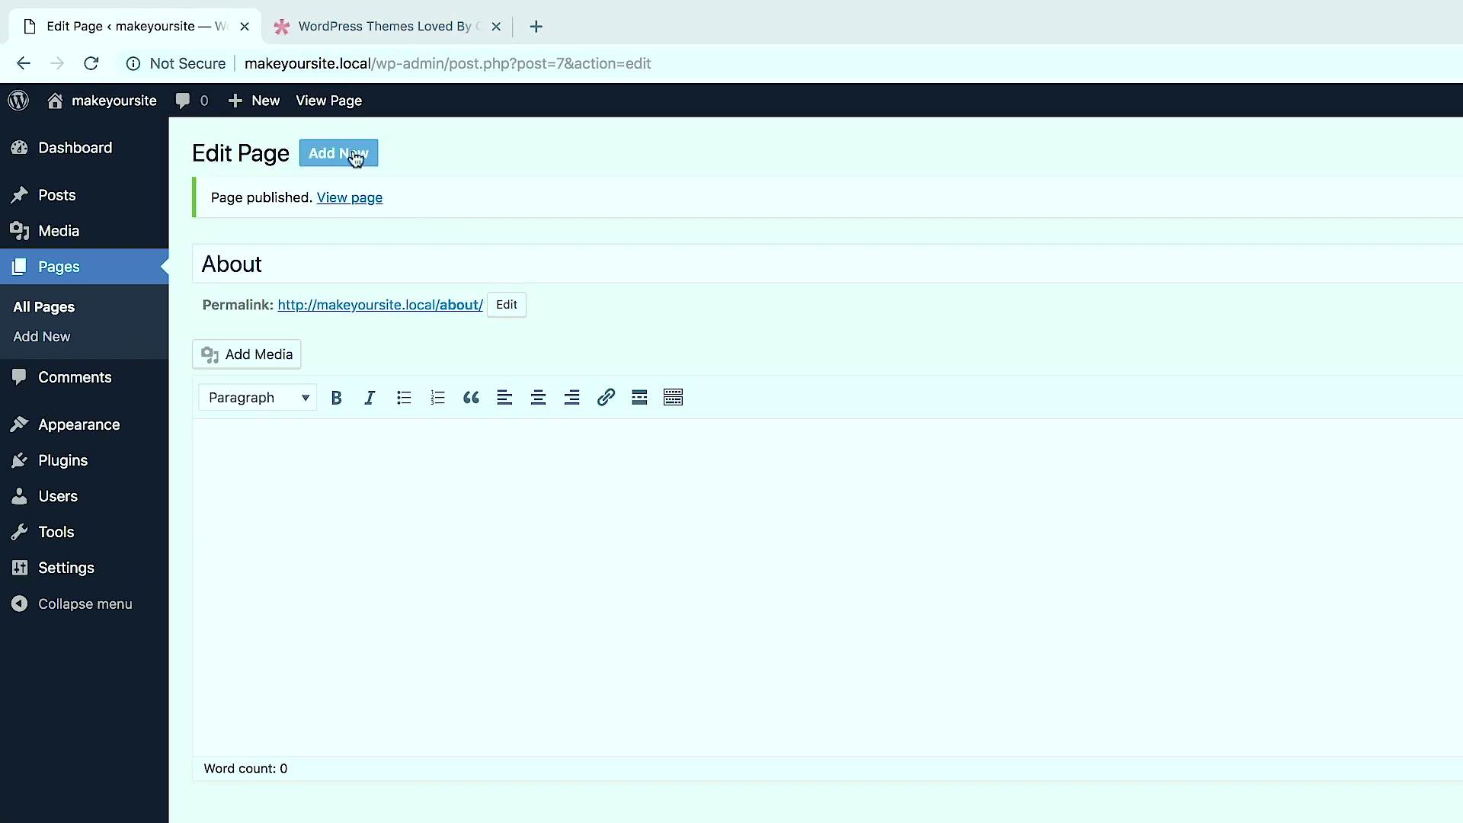
# Add a further page titled "Services" and publish it.
pyautogui.click(343, 158)
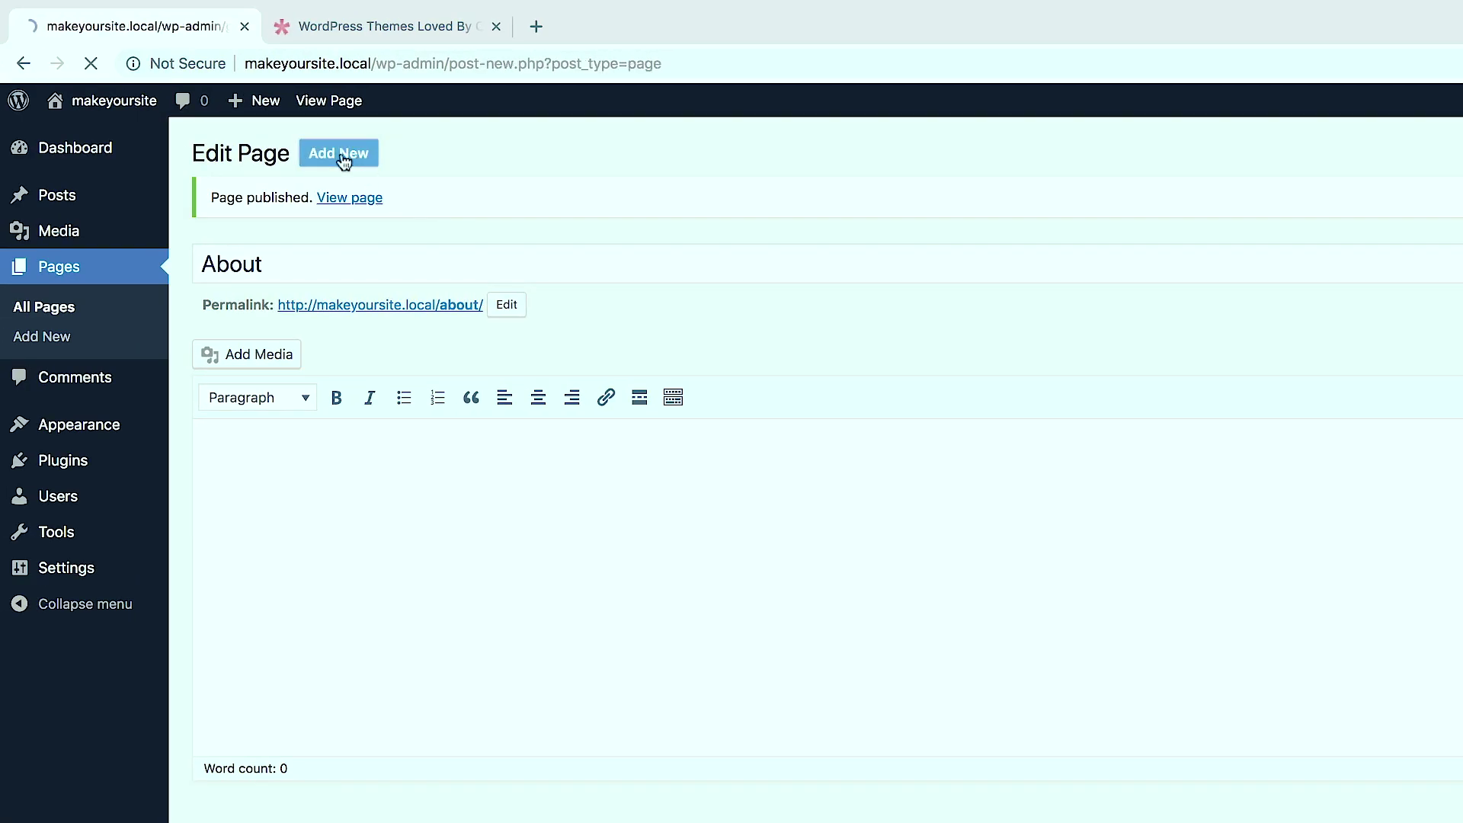
pyautogui.write('Servi')
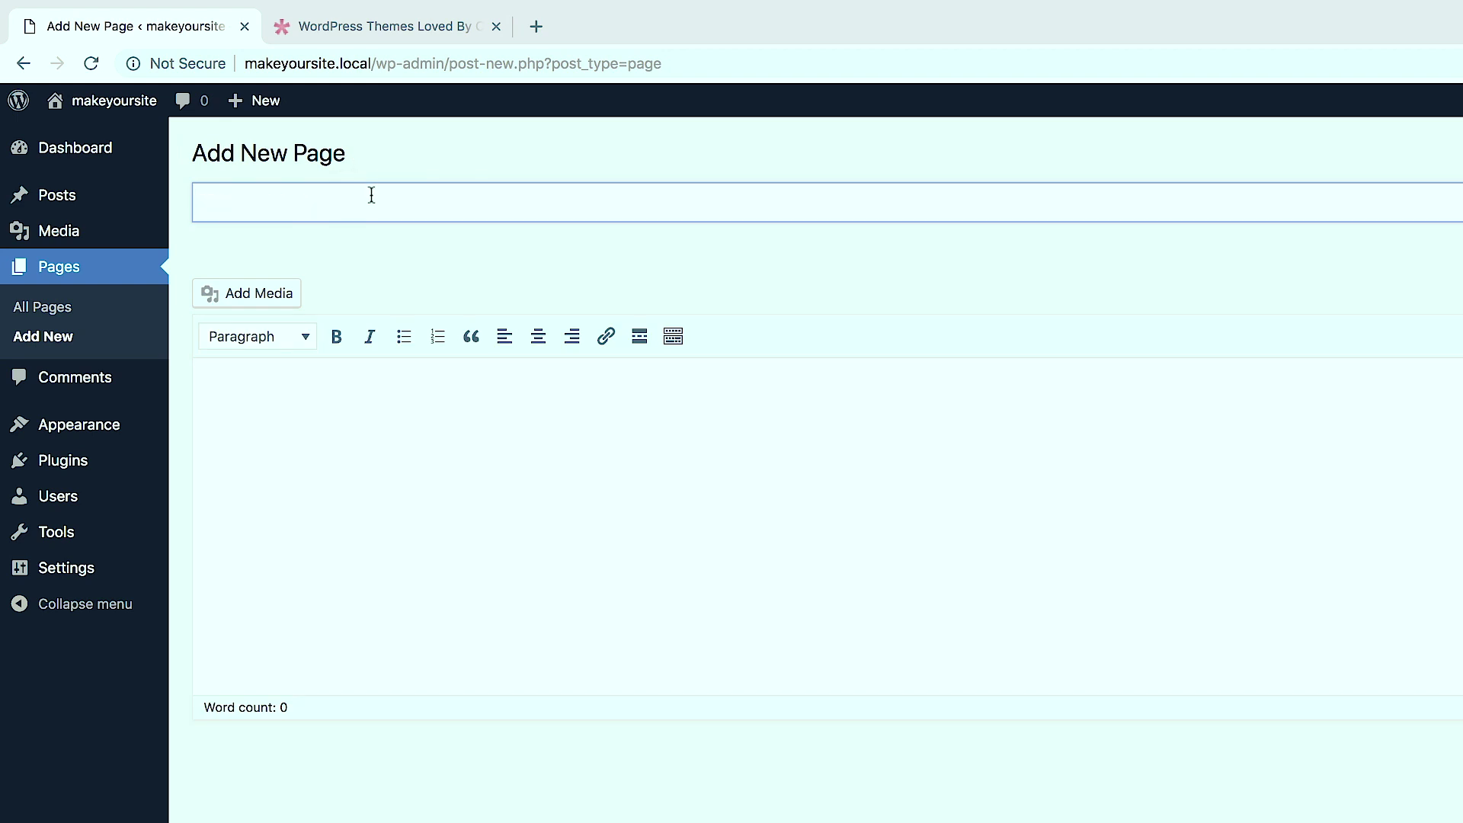
pyautogui.write('ces')
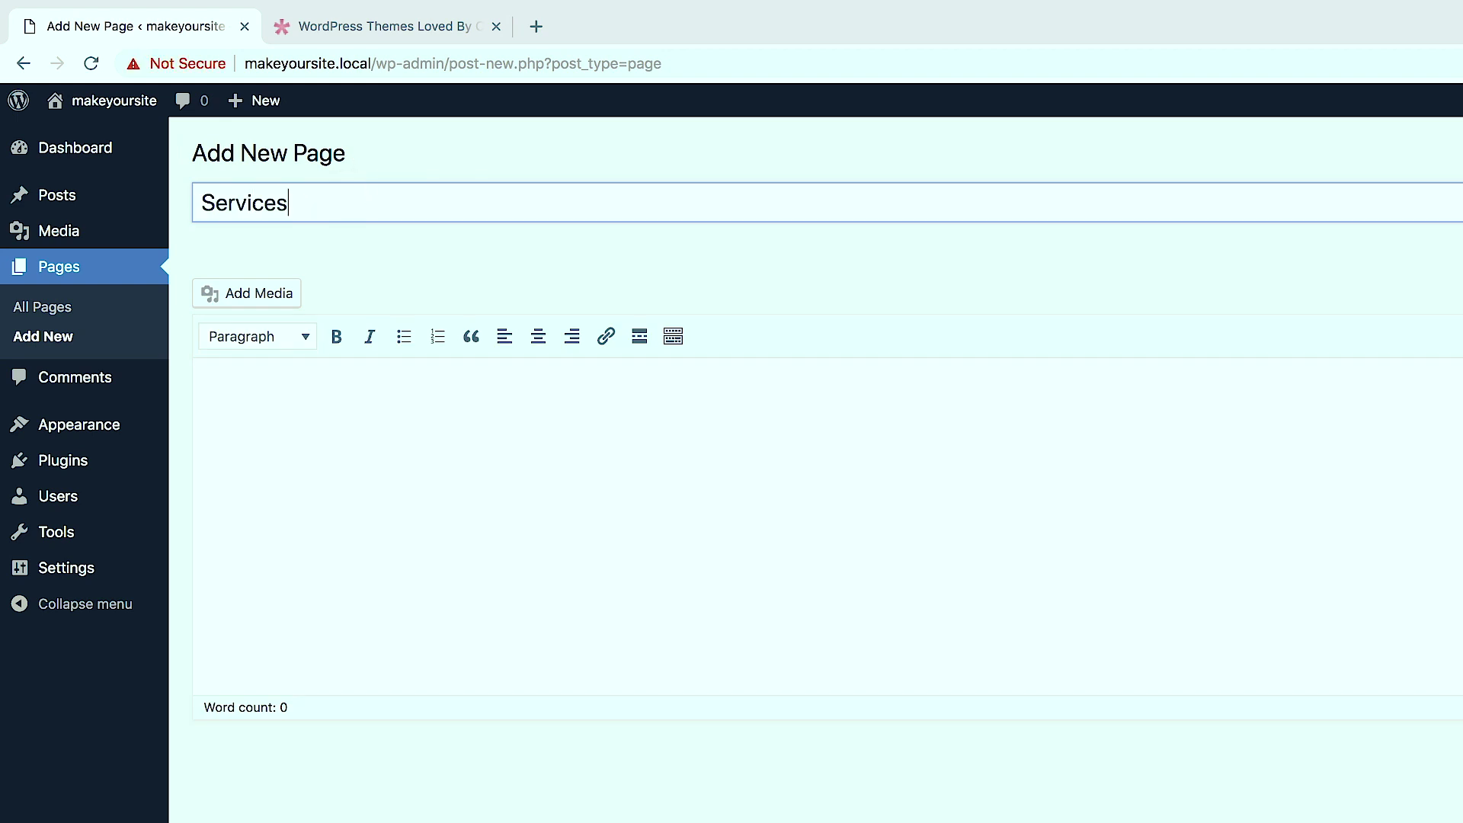
pyautogui.click(1400, 366)
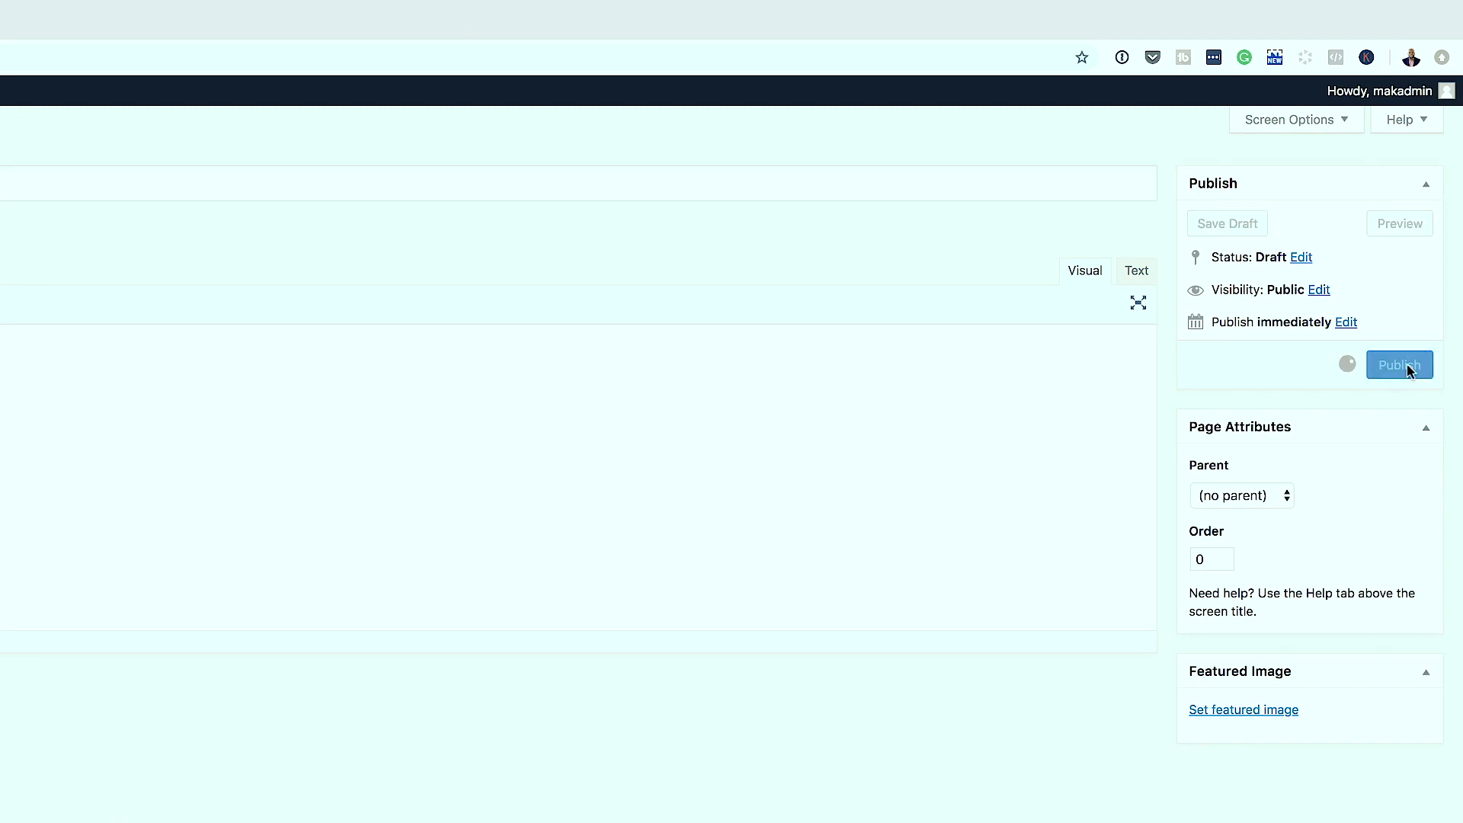
# Add one more page titled "Contact" and publish it.
pyautogui.click(352, 155)
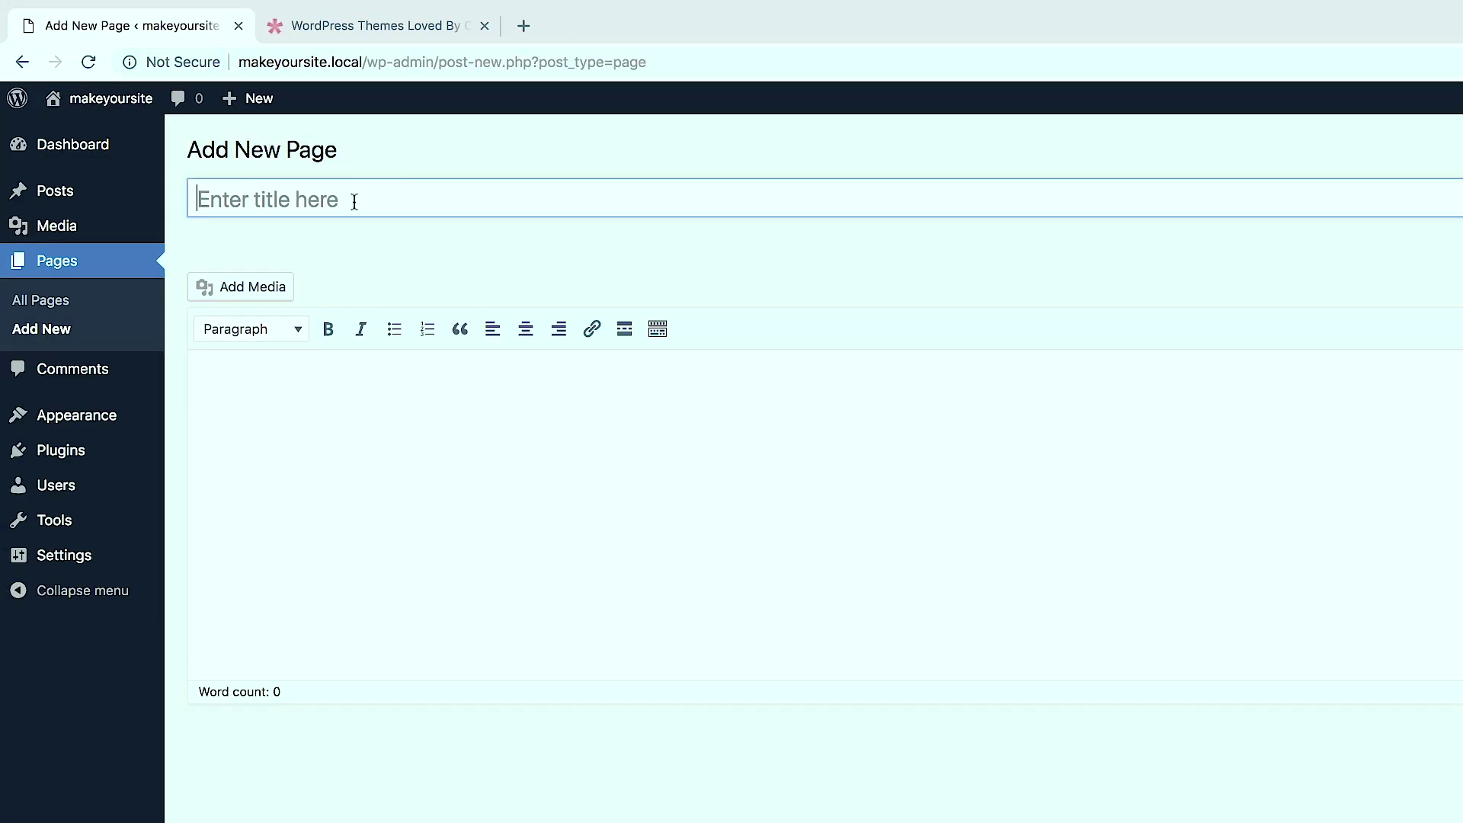
pyautogui.write('Contact')
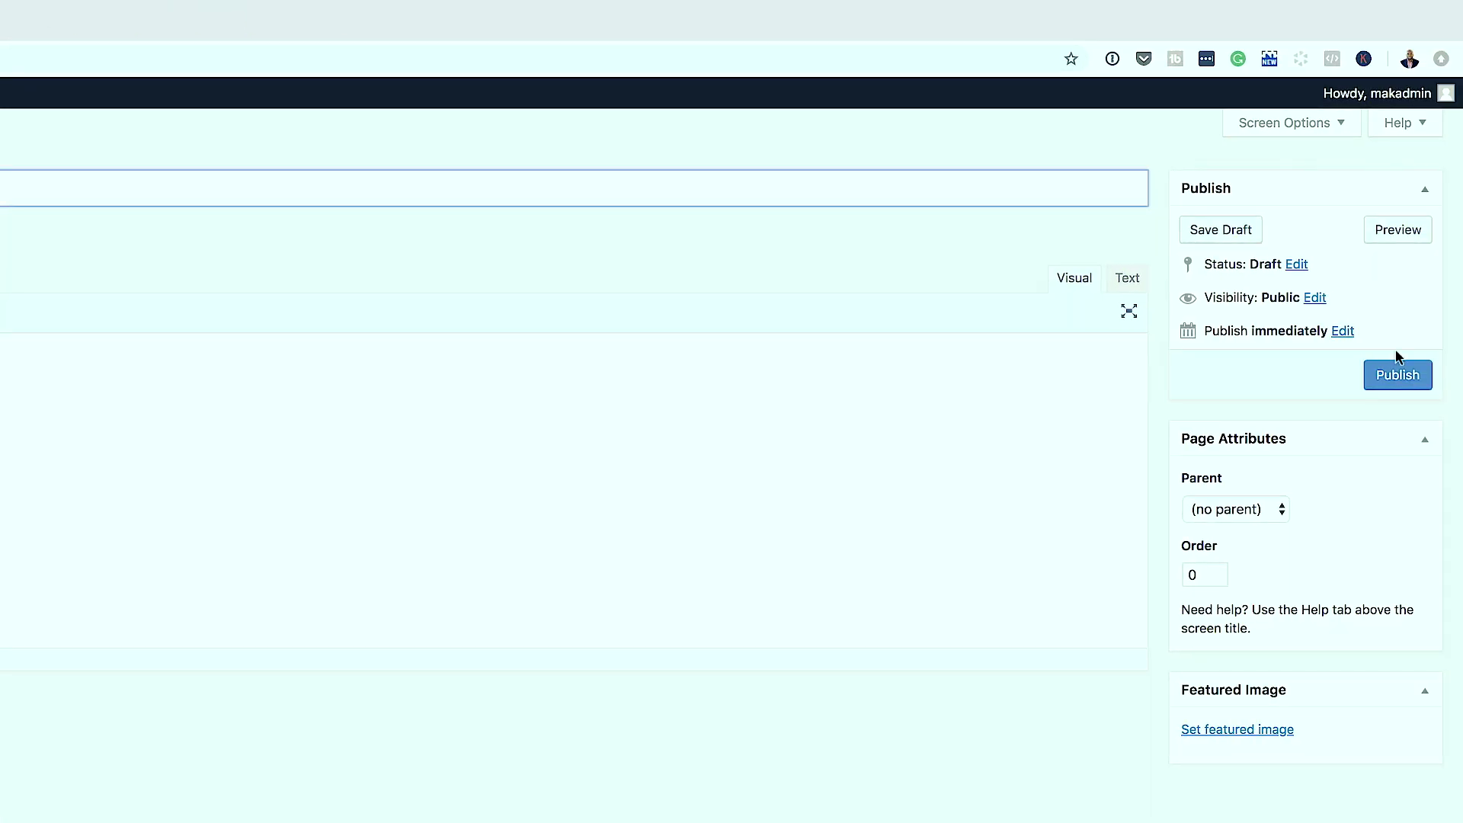
pyautogui.click(1406, 377)
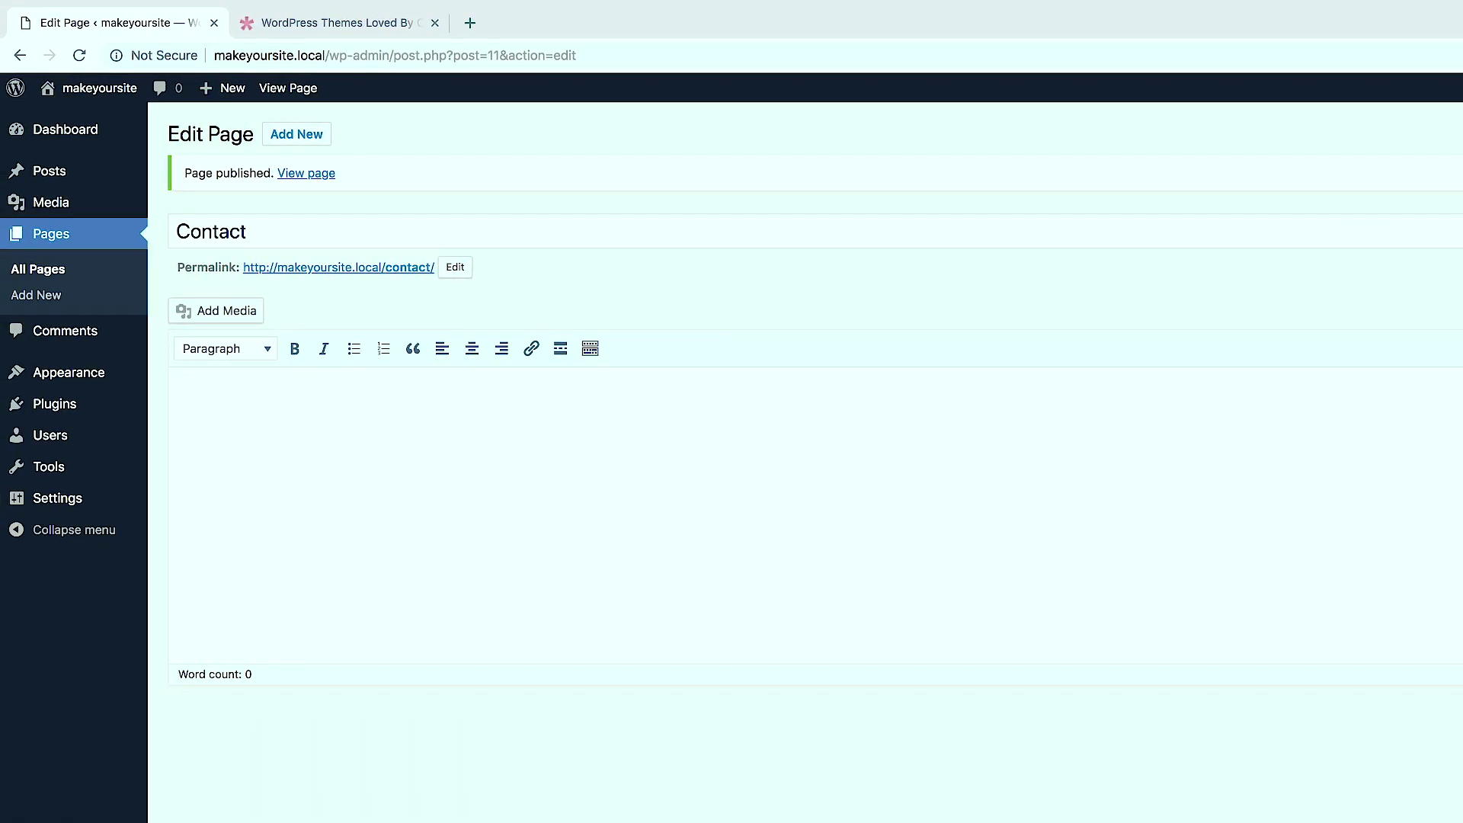
# Move the default Sample Page and the Privacy Policy draft from the list of all pages to the Trash.
pyautogui.click(55, 276)
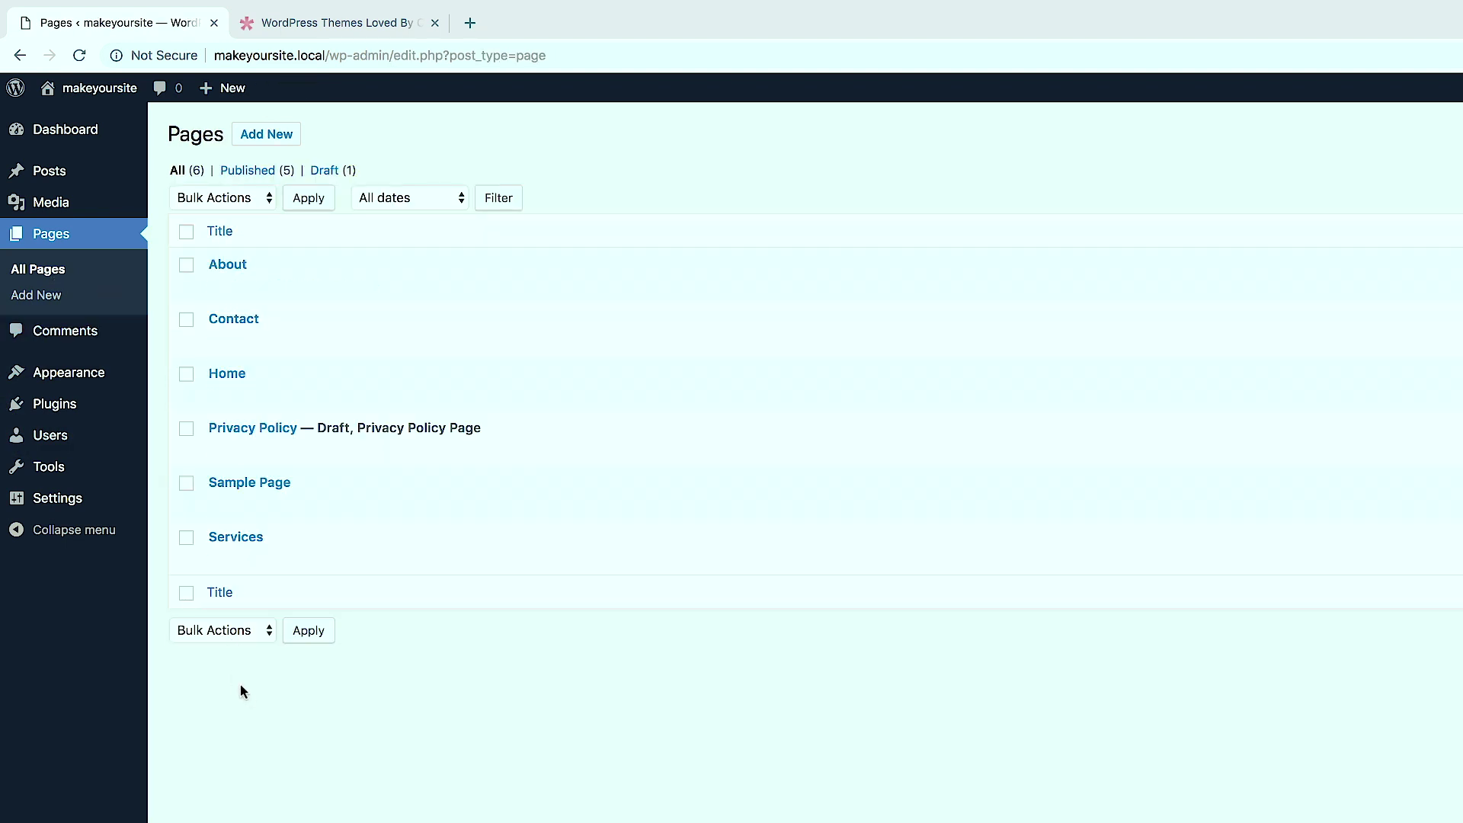
pyautogui.moveTo(235, 490)
pyautogui.click(328, 507)
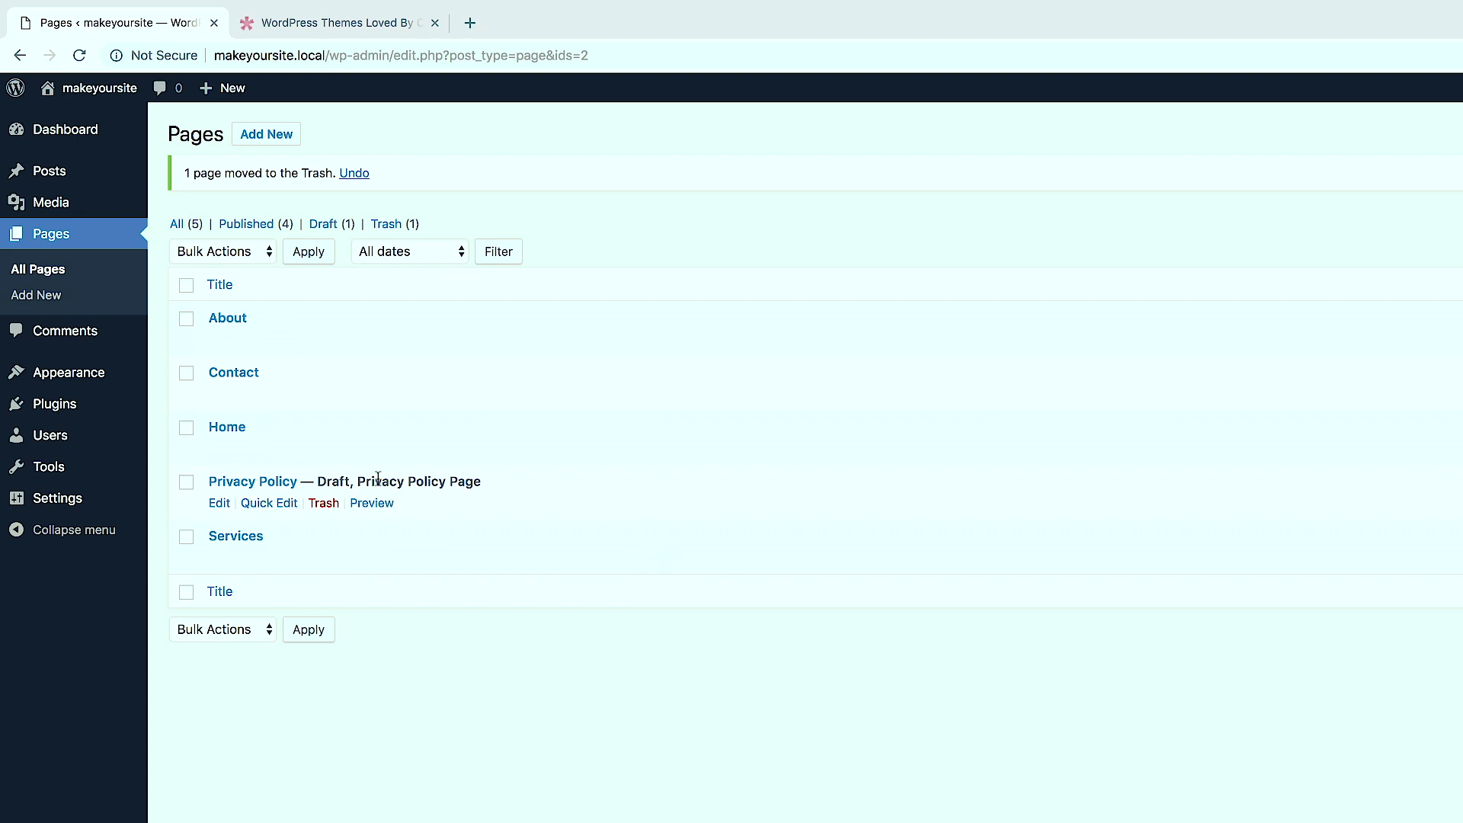
pyautogui.click(323, 505)
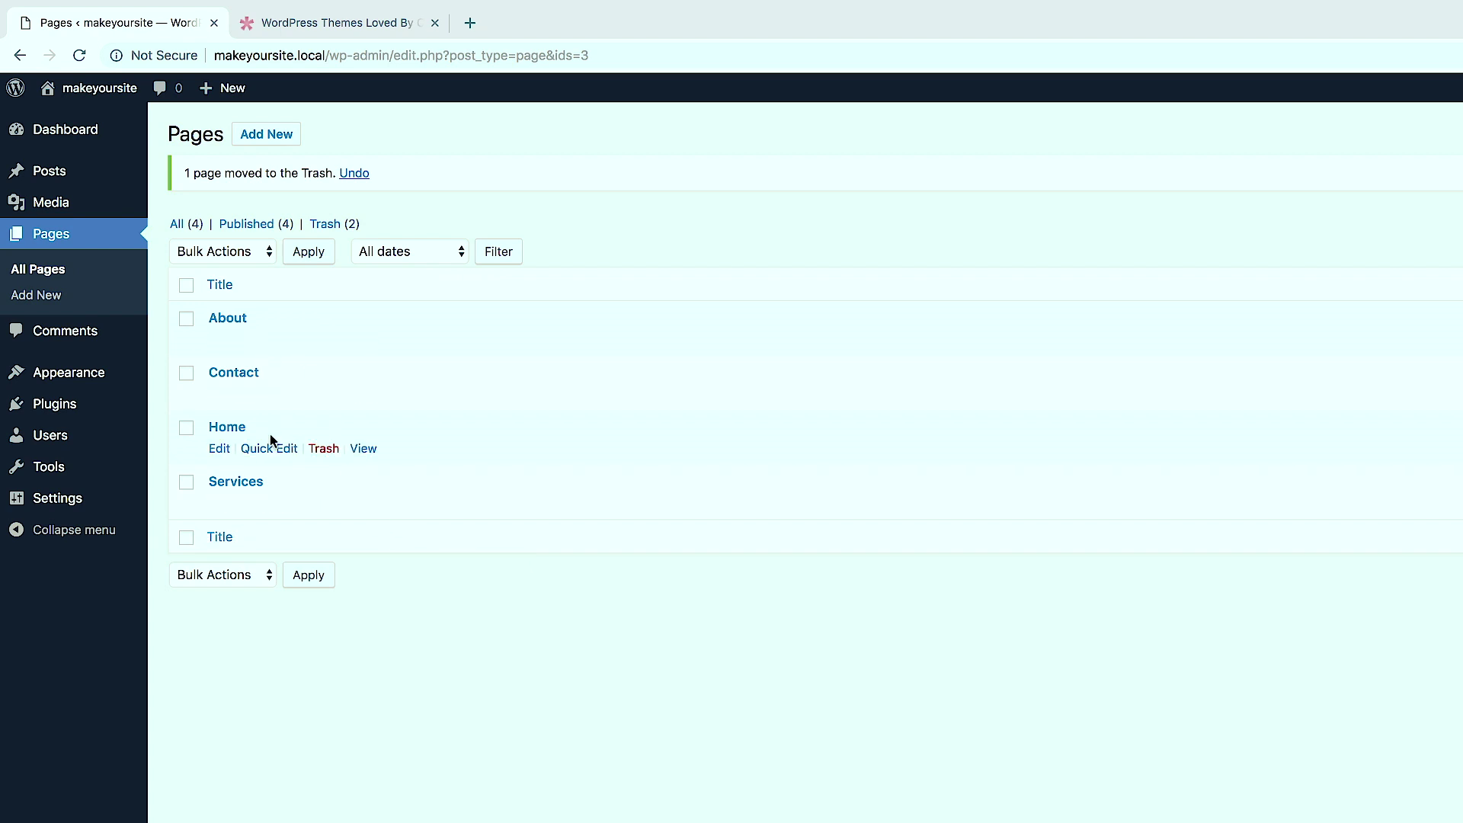
# View the published Home page on the live site and look over the site's front page.
pyautogui.click(365, 450)
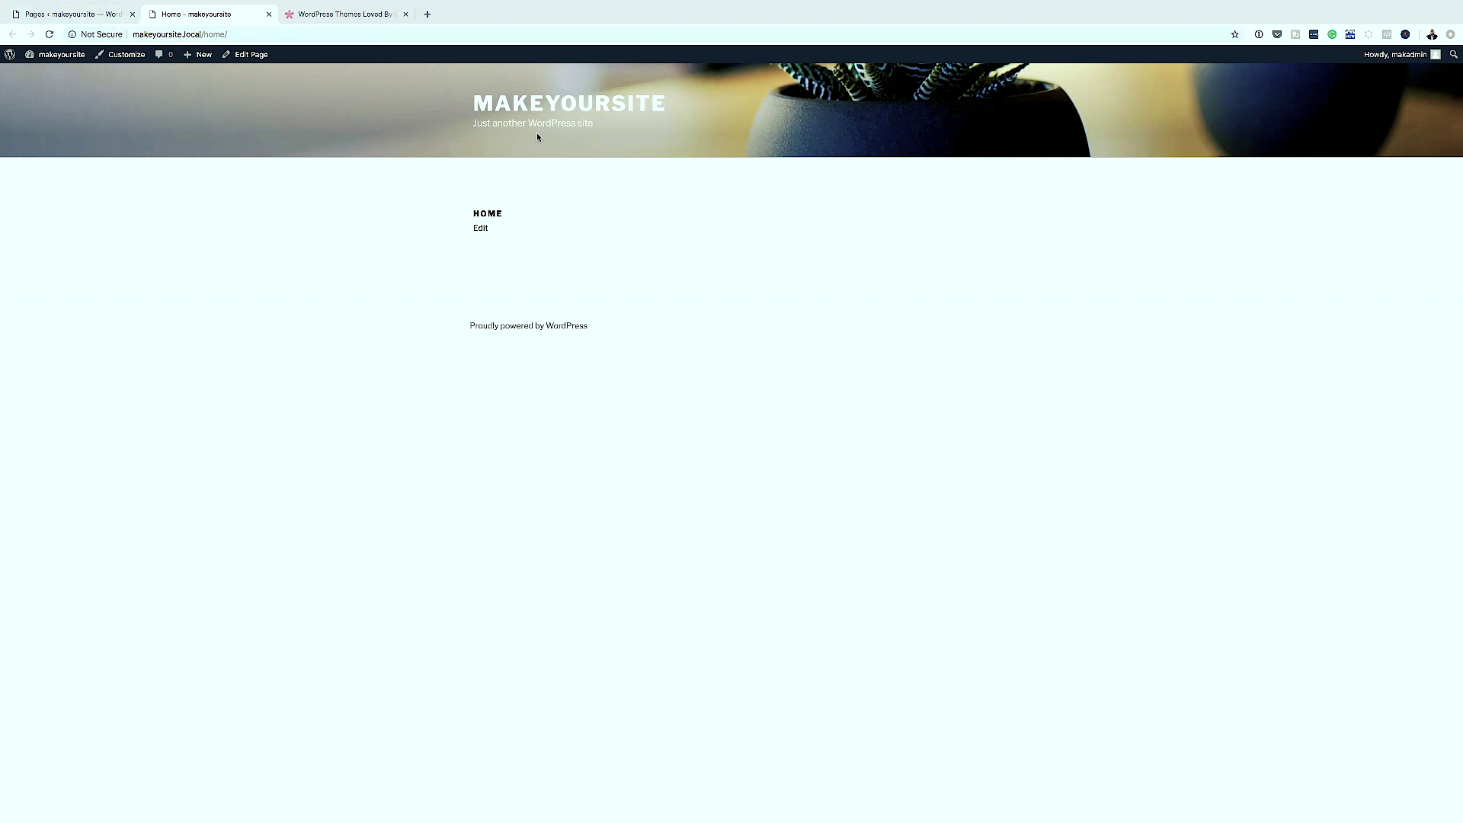
pyautogui.click(619, 105)
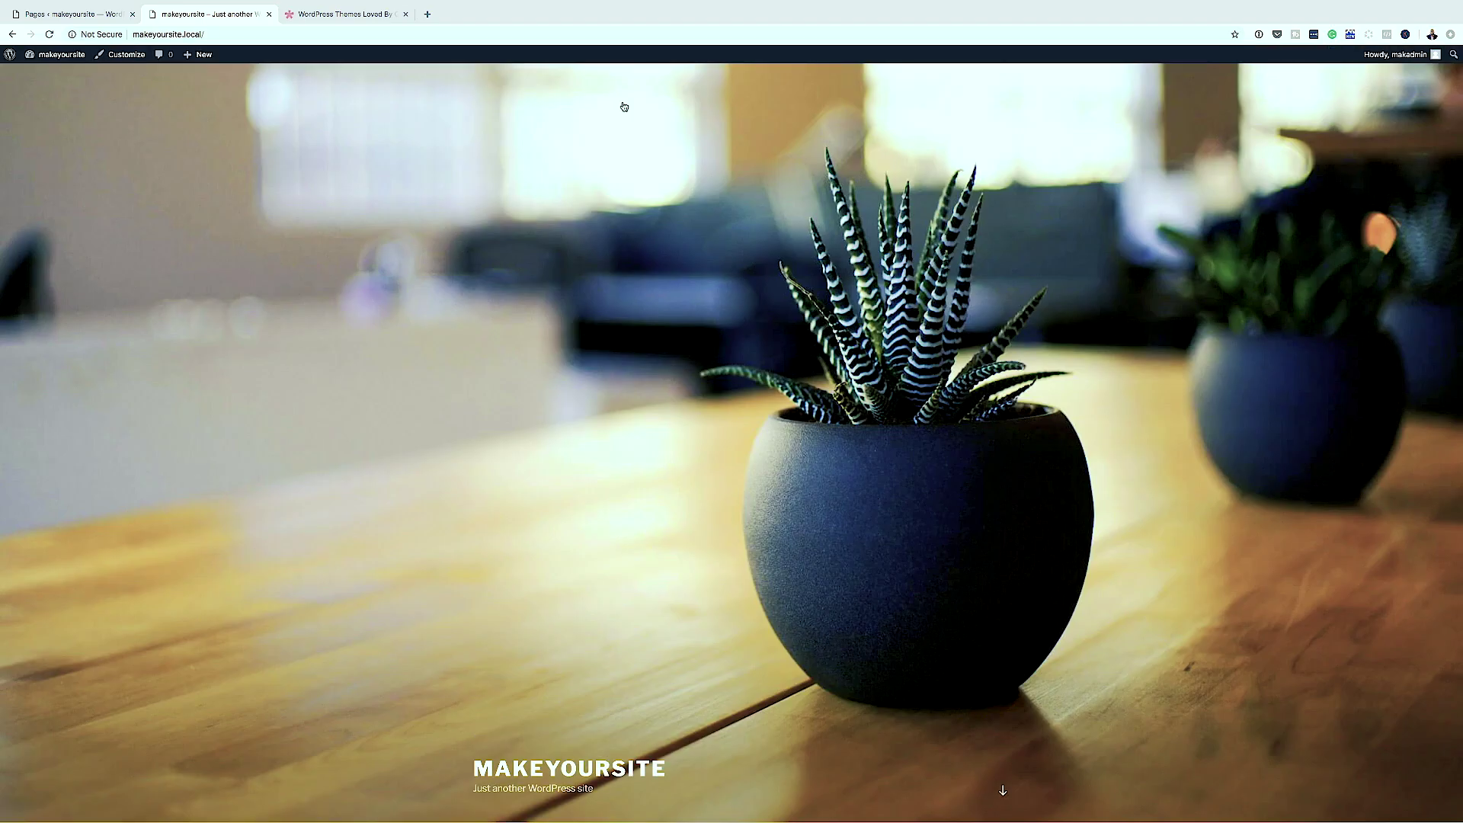
pyautogui.scroll(-8, 754, 409)
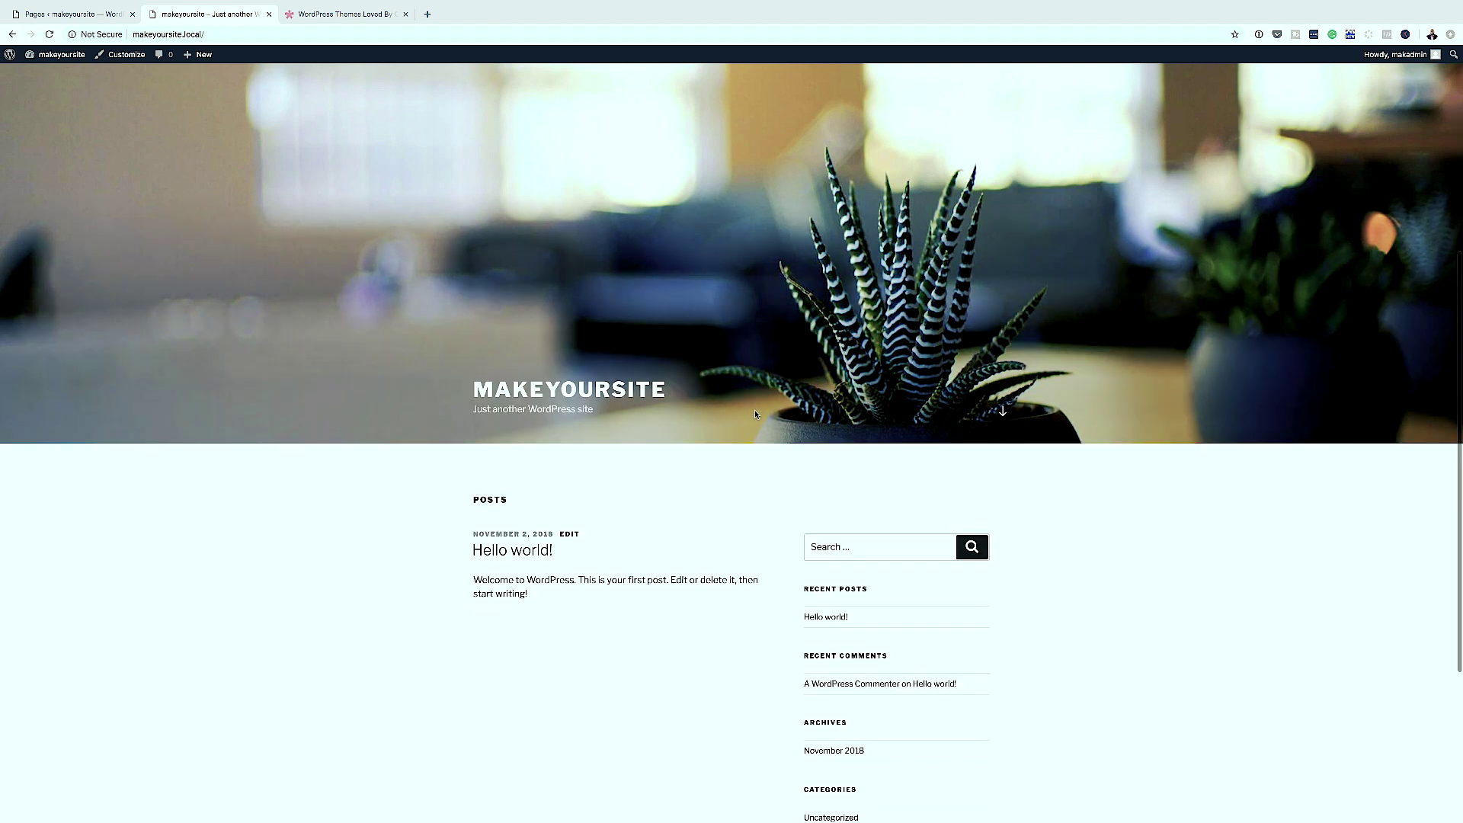
pyautogui.scroll(8, 755, 409)
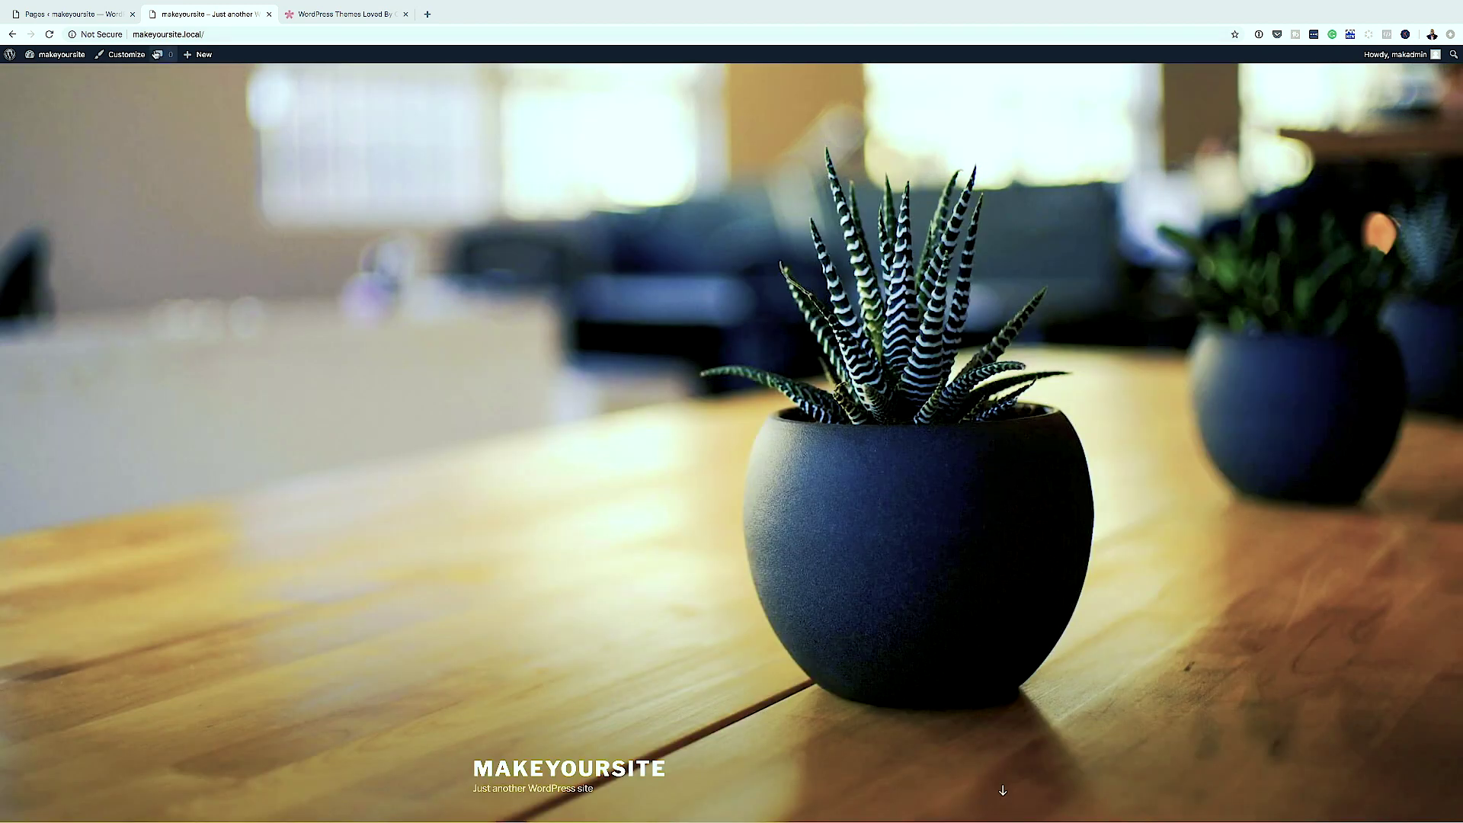
# Set the homepage in the WordPress Reading Settings to display the static page Home and save the changes.
pyautogui.click(89, 14)
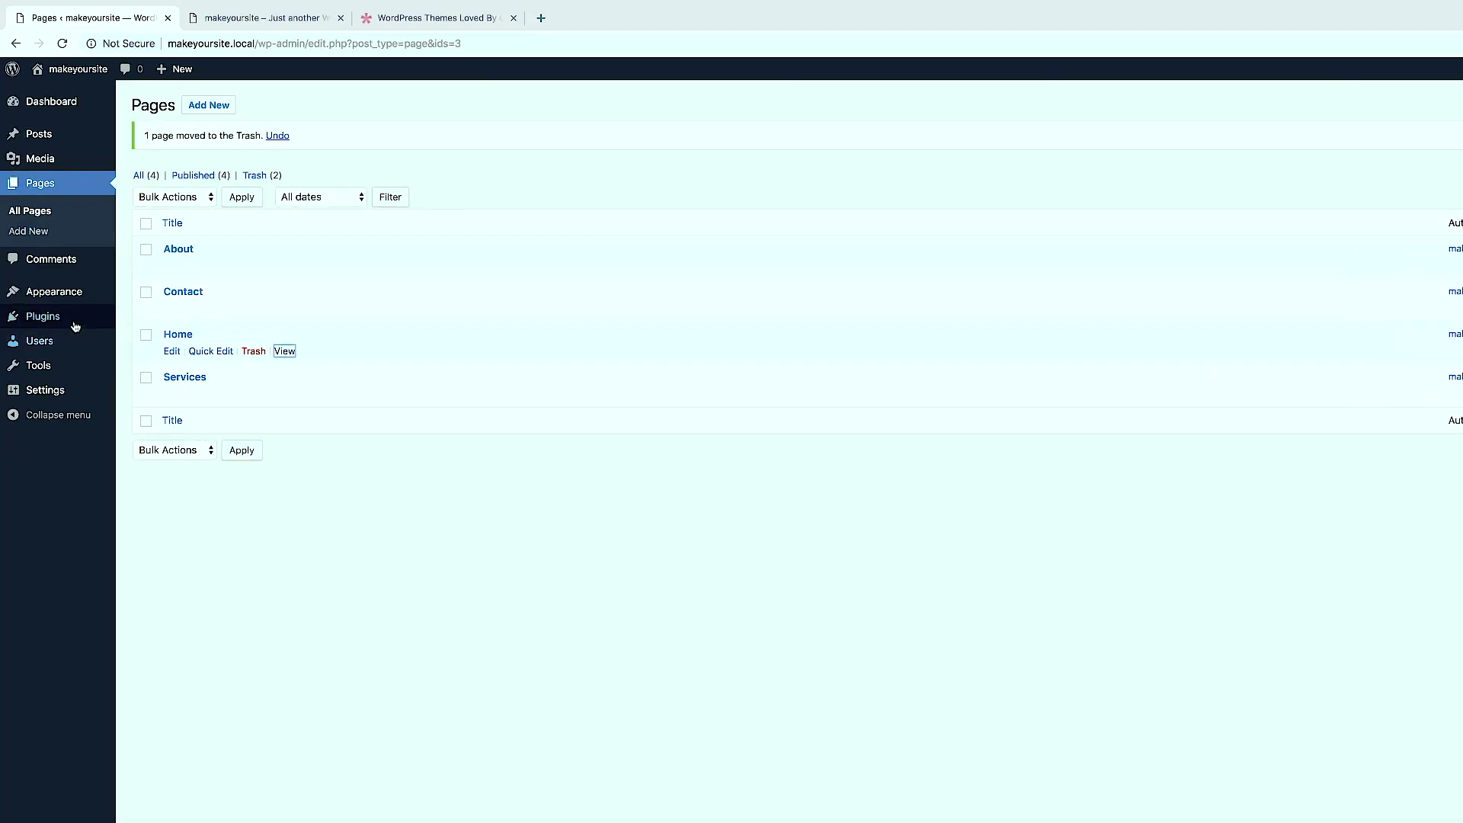
pyautogui.moveTo(54, 231)
pyautogui.moveTo(90, 514)
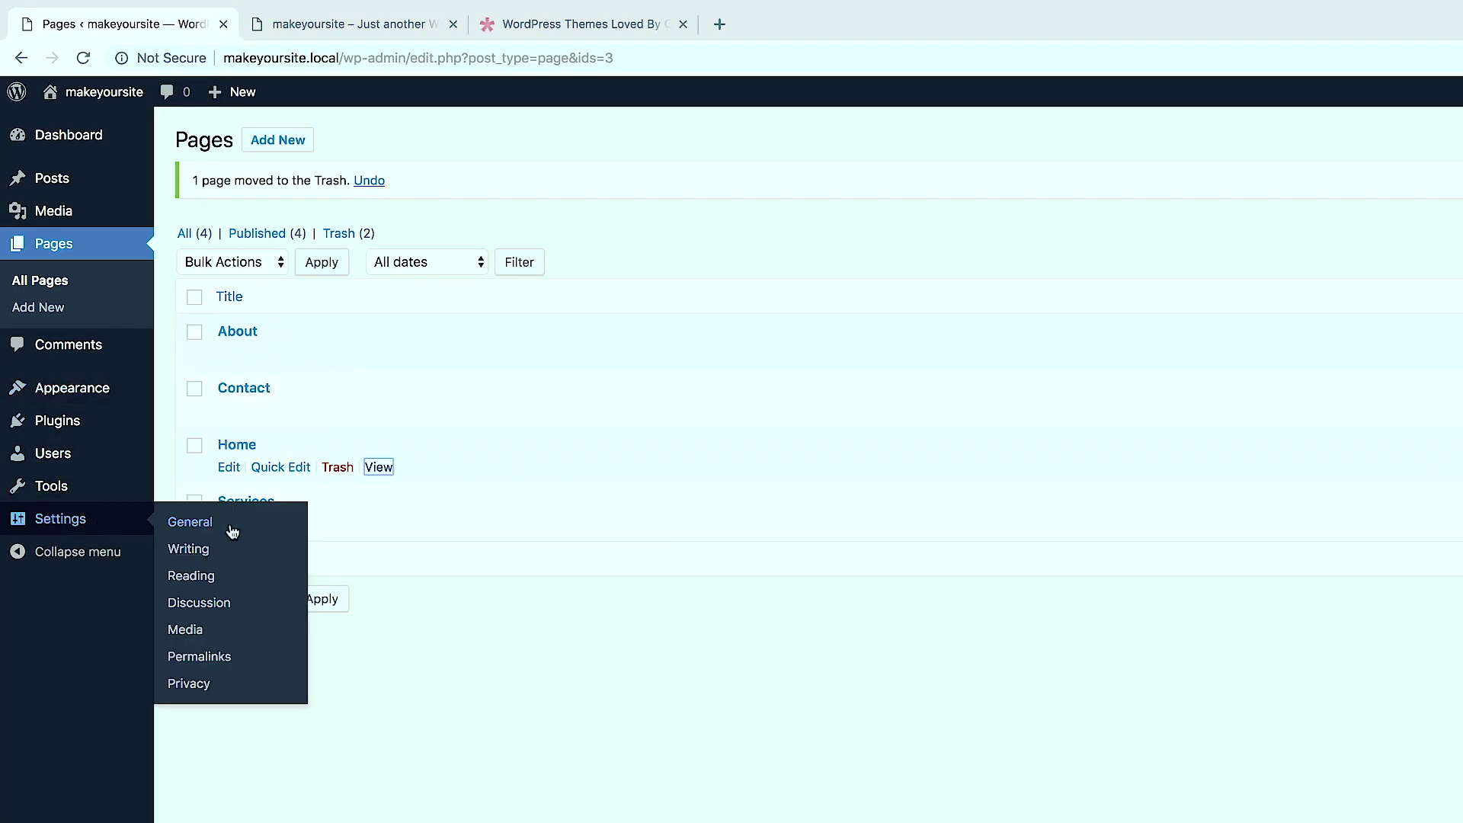
pyautogui.click(212, 575)
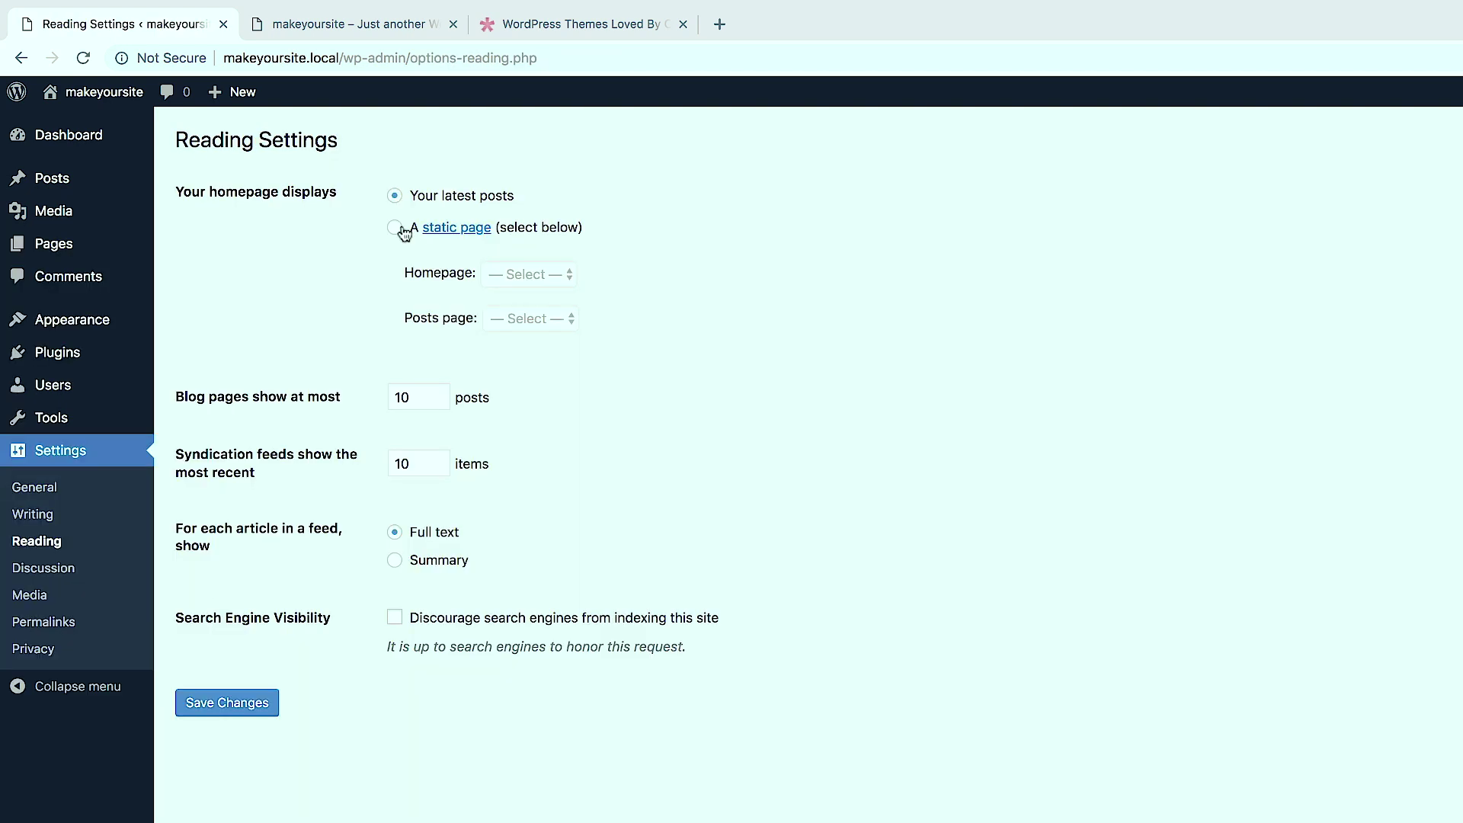
pyautogui.click(394, 227)
pyautogui.click(524, 279)
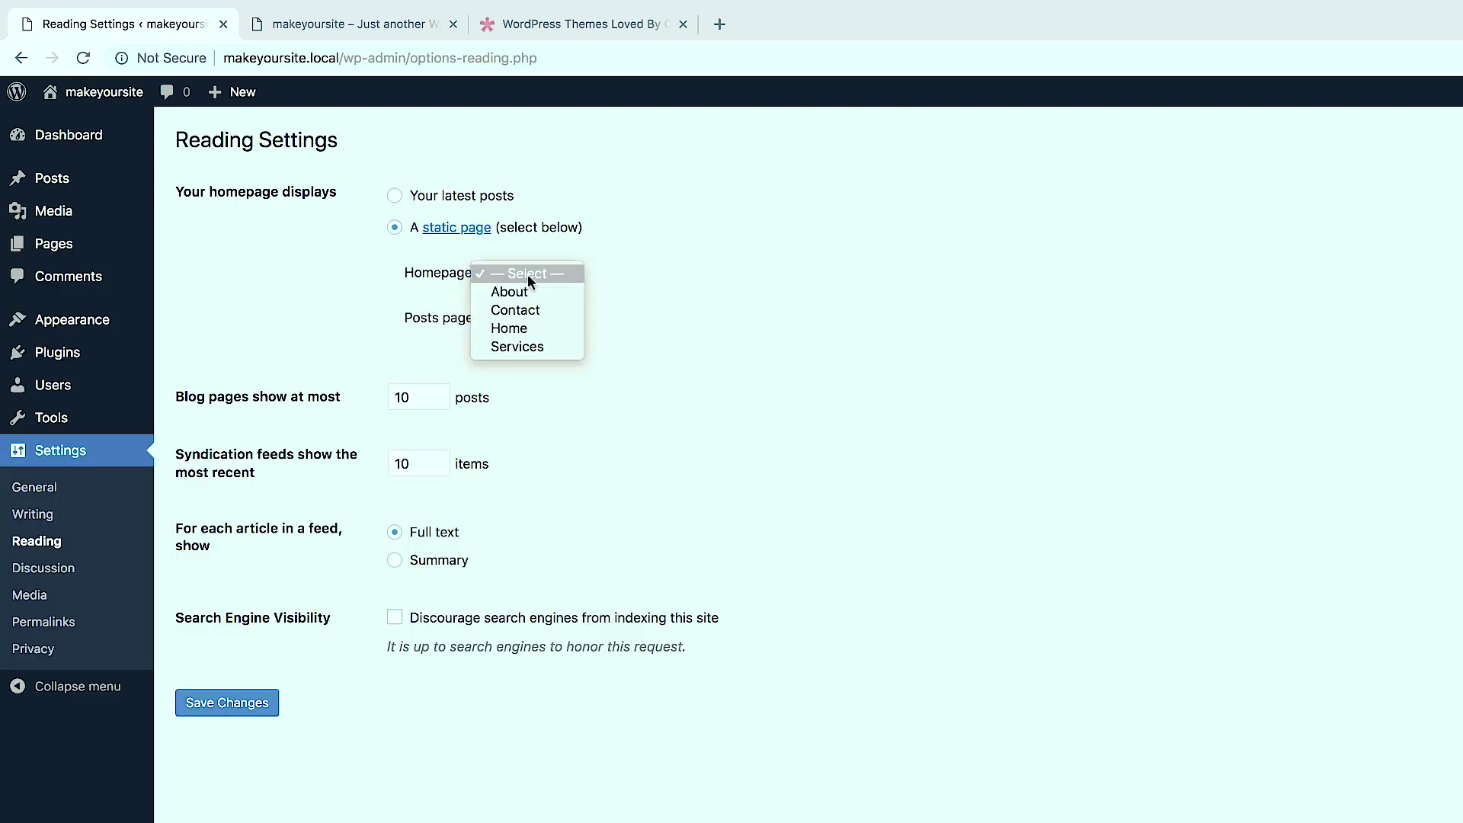
pyautogui.click(538, 327)
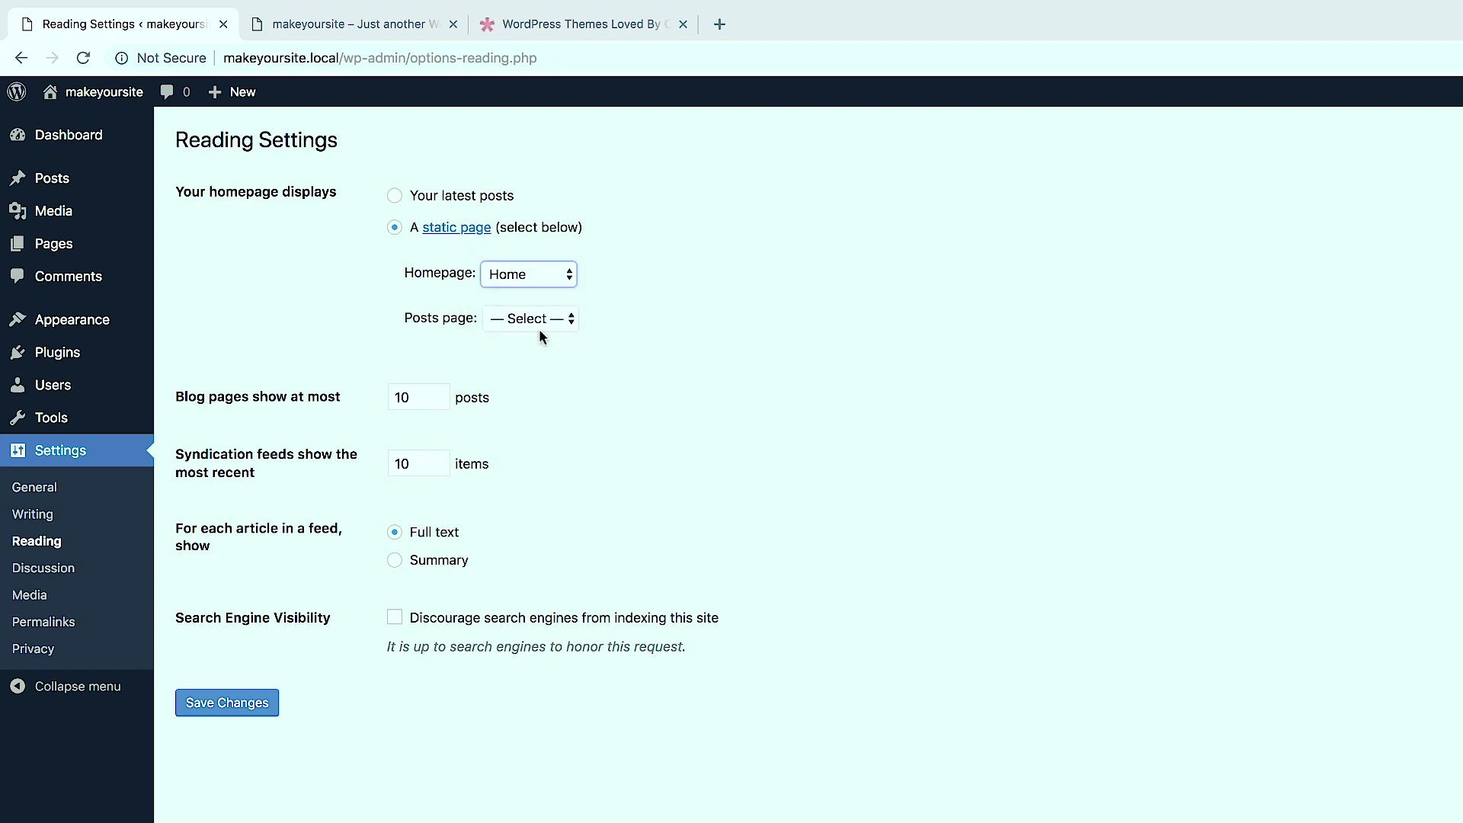
pyautogui.click(237, 703)
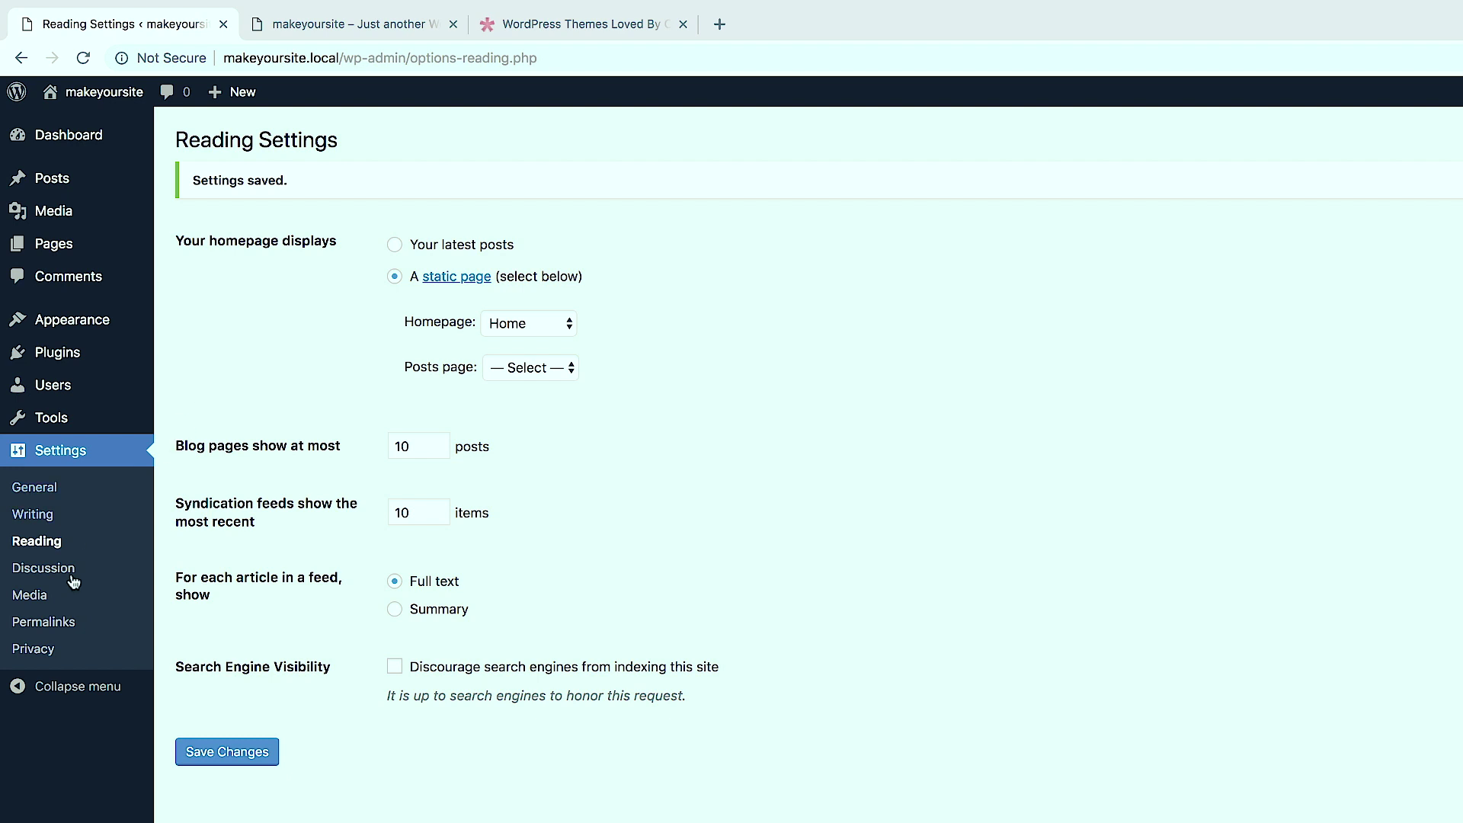
# Save the Permalink Settings with the Post name structure /%postname%/.
pyautogui.click(44, 623)
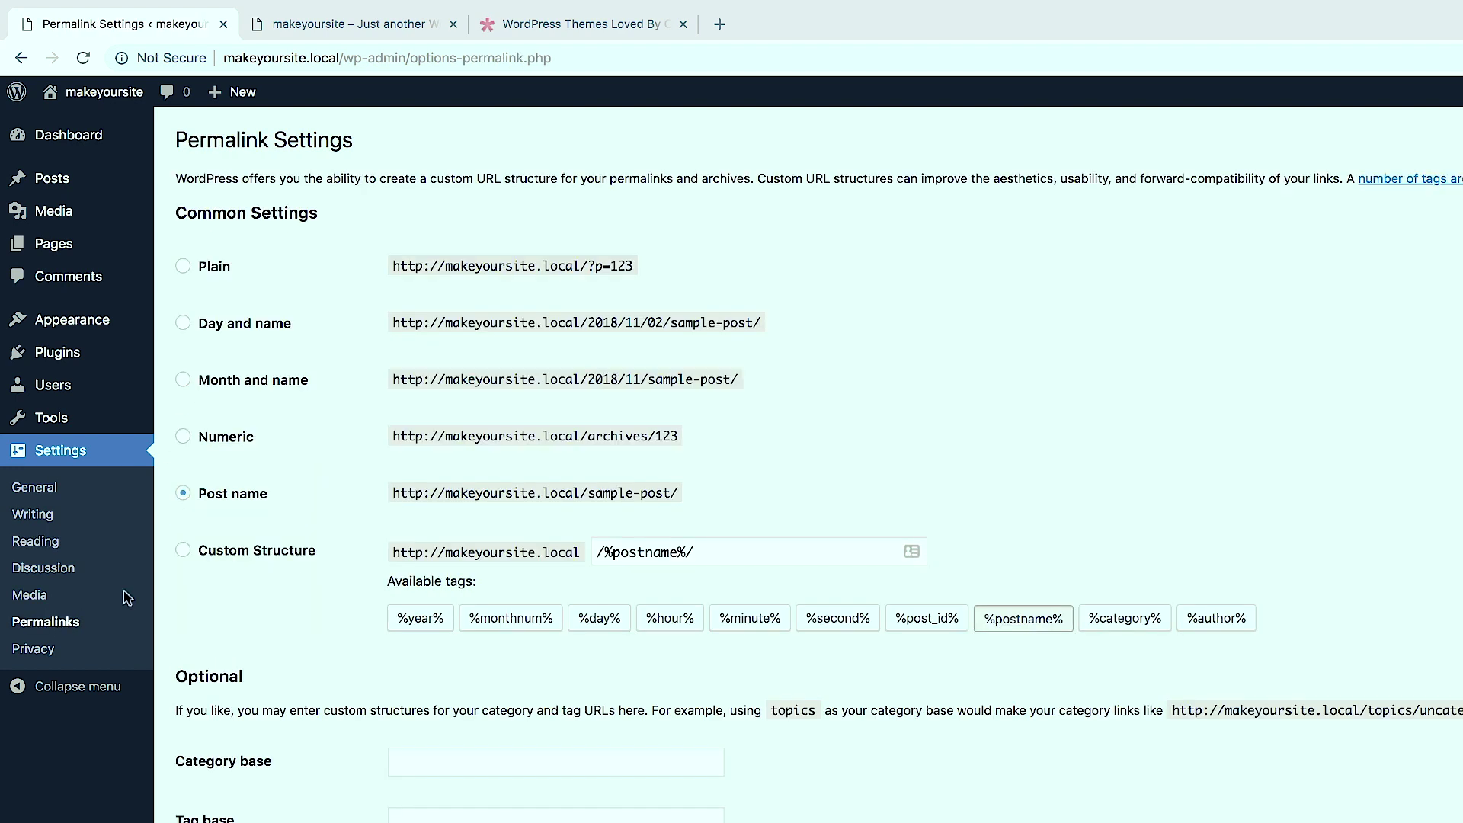
pyautogui.click(186, 553)
pyautogui.click(221, 758)
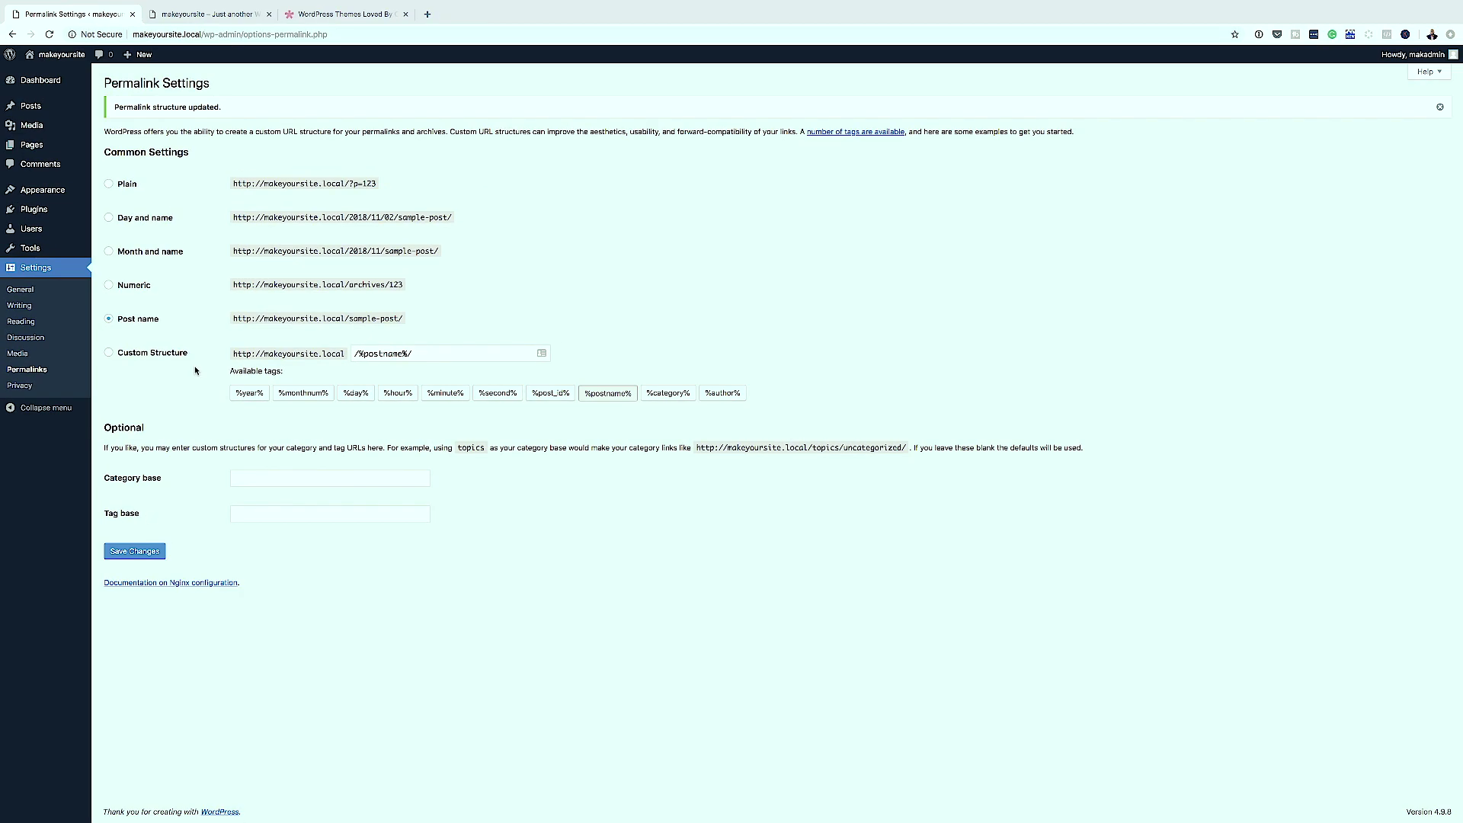
# Reload the live site's front page and check that it displays the static Home page.
pyautogui.click(207, 13)
pyautogui.click(49, 34)
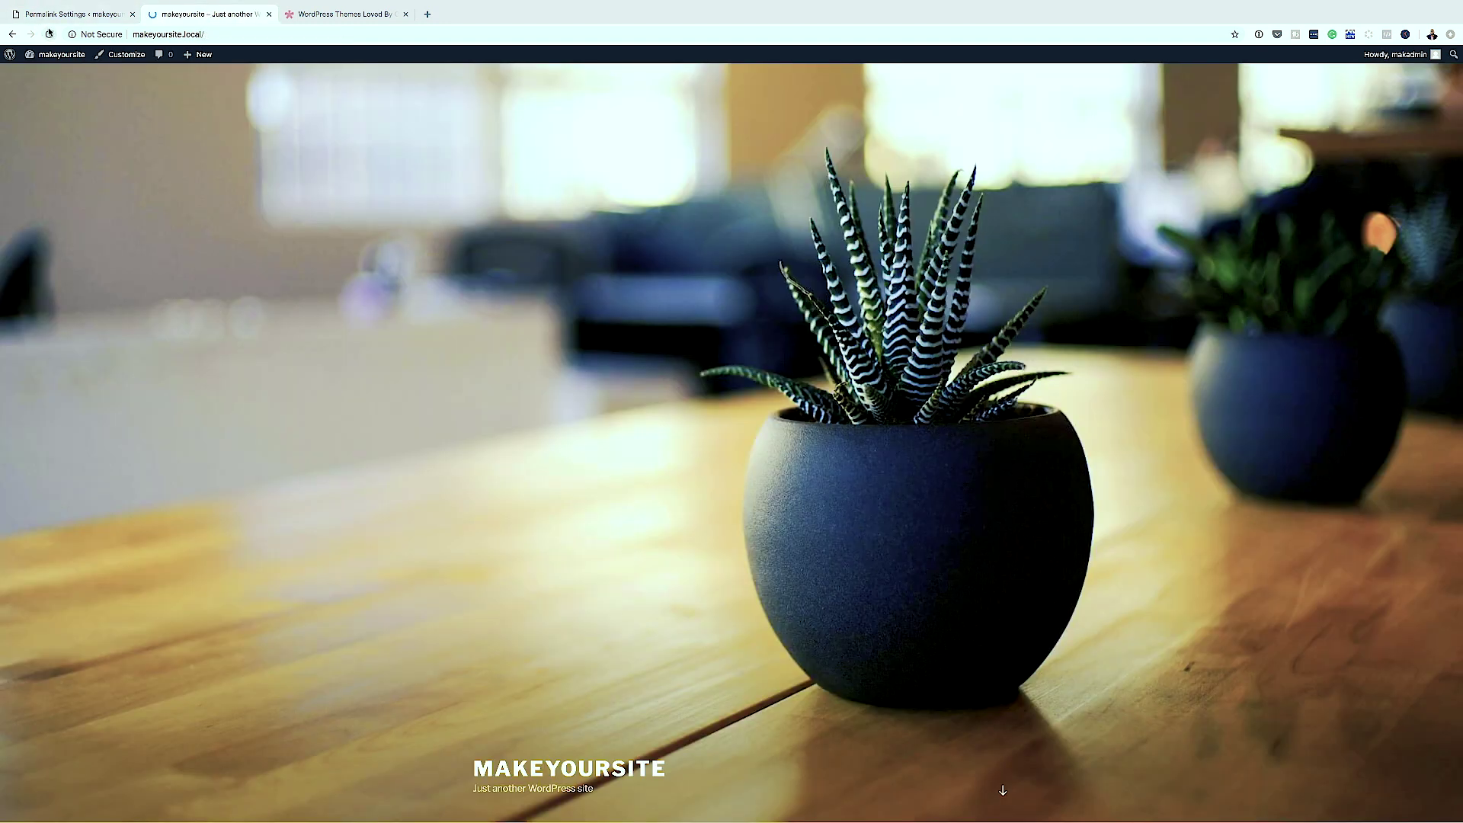
pyautogui.scroll(-3, 678, 499)
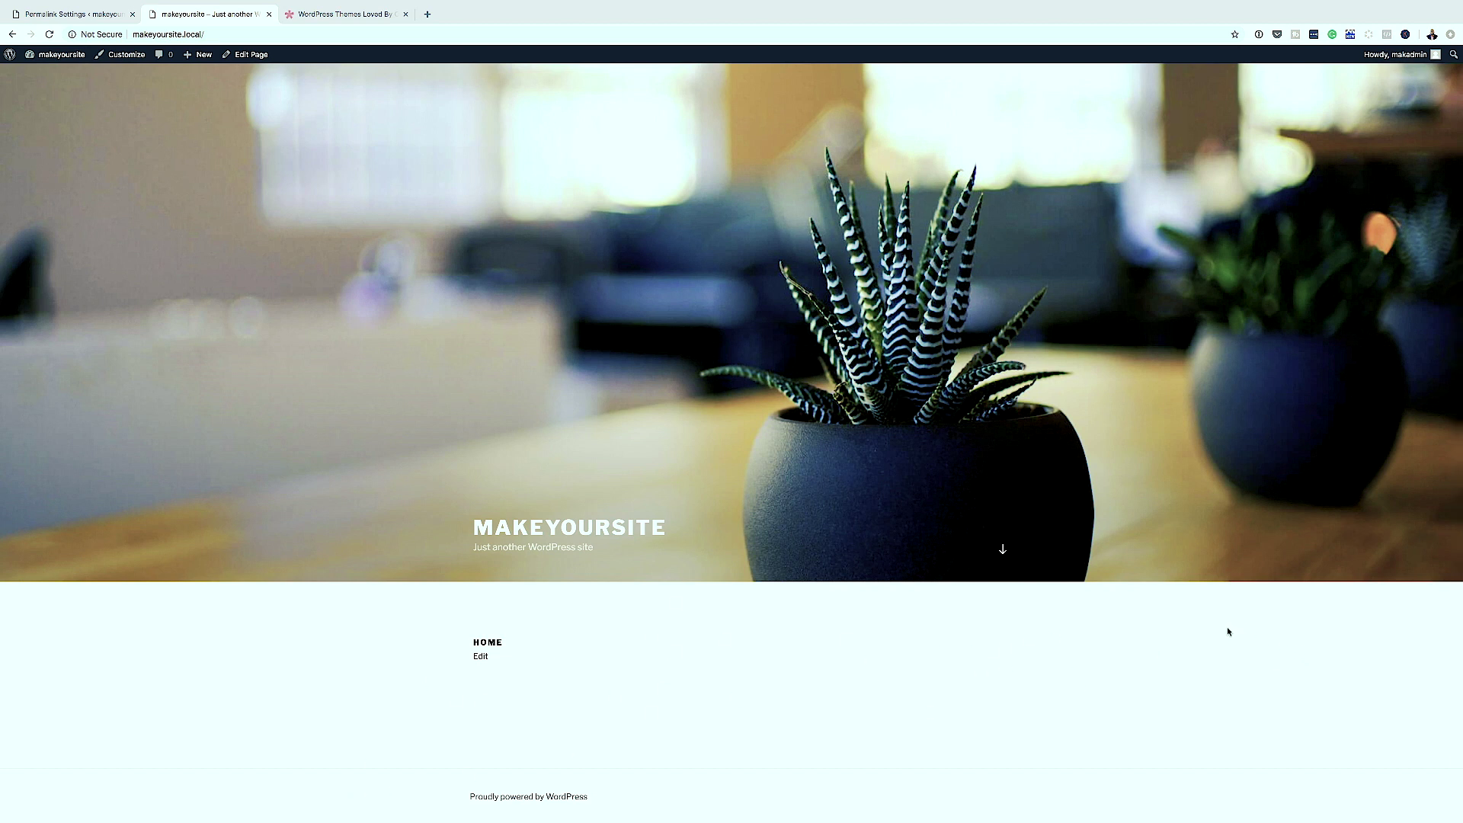
# Create a new navigation menu named "menu one" in the WordPress admin.
pyautogui.click(74, 13)
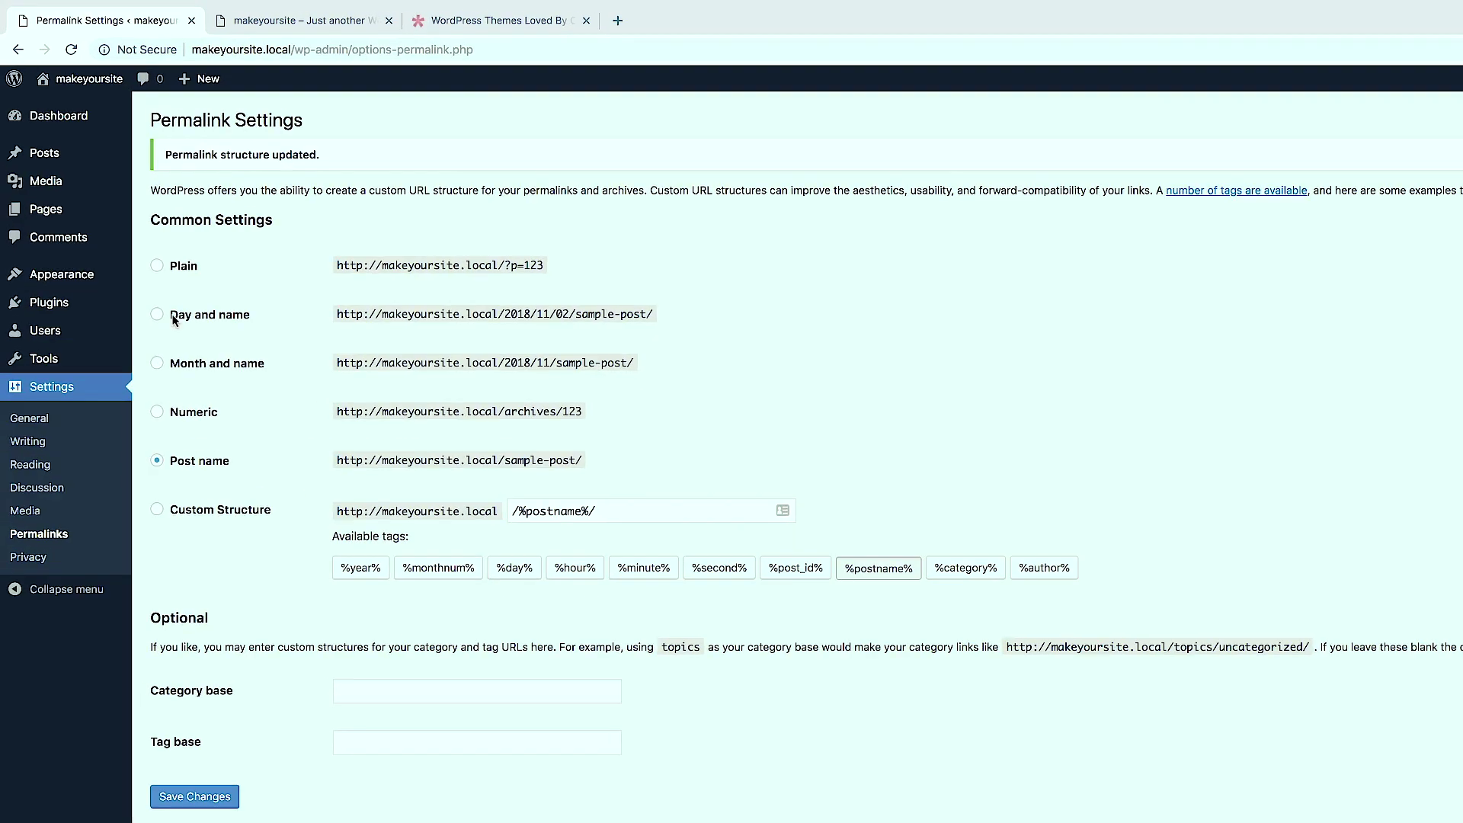
pyautogui.moveTo(92, 275)
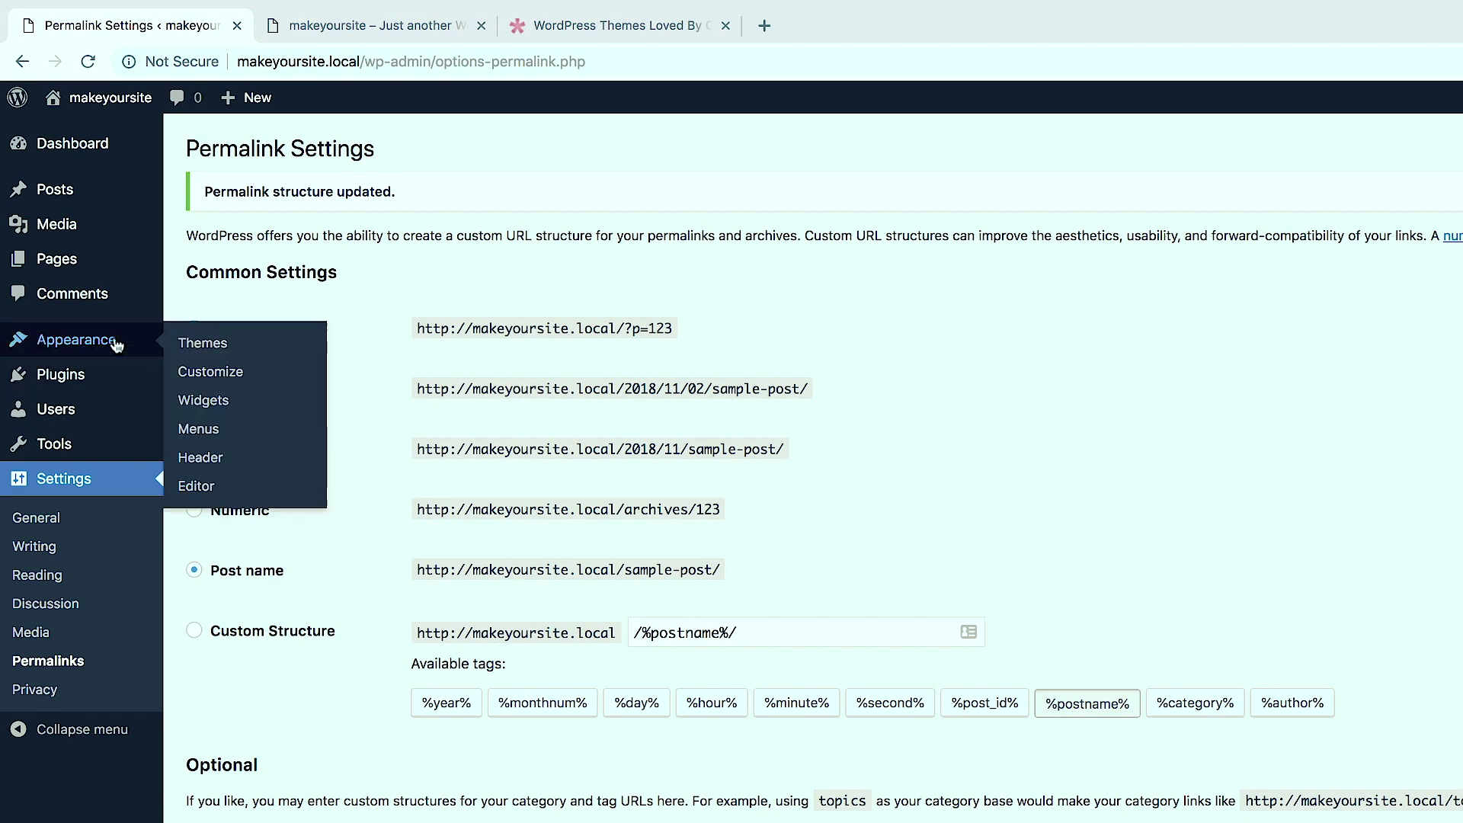
pyautogui.click(212, 429)
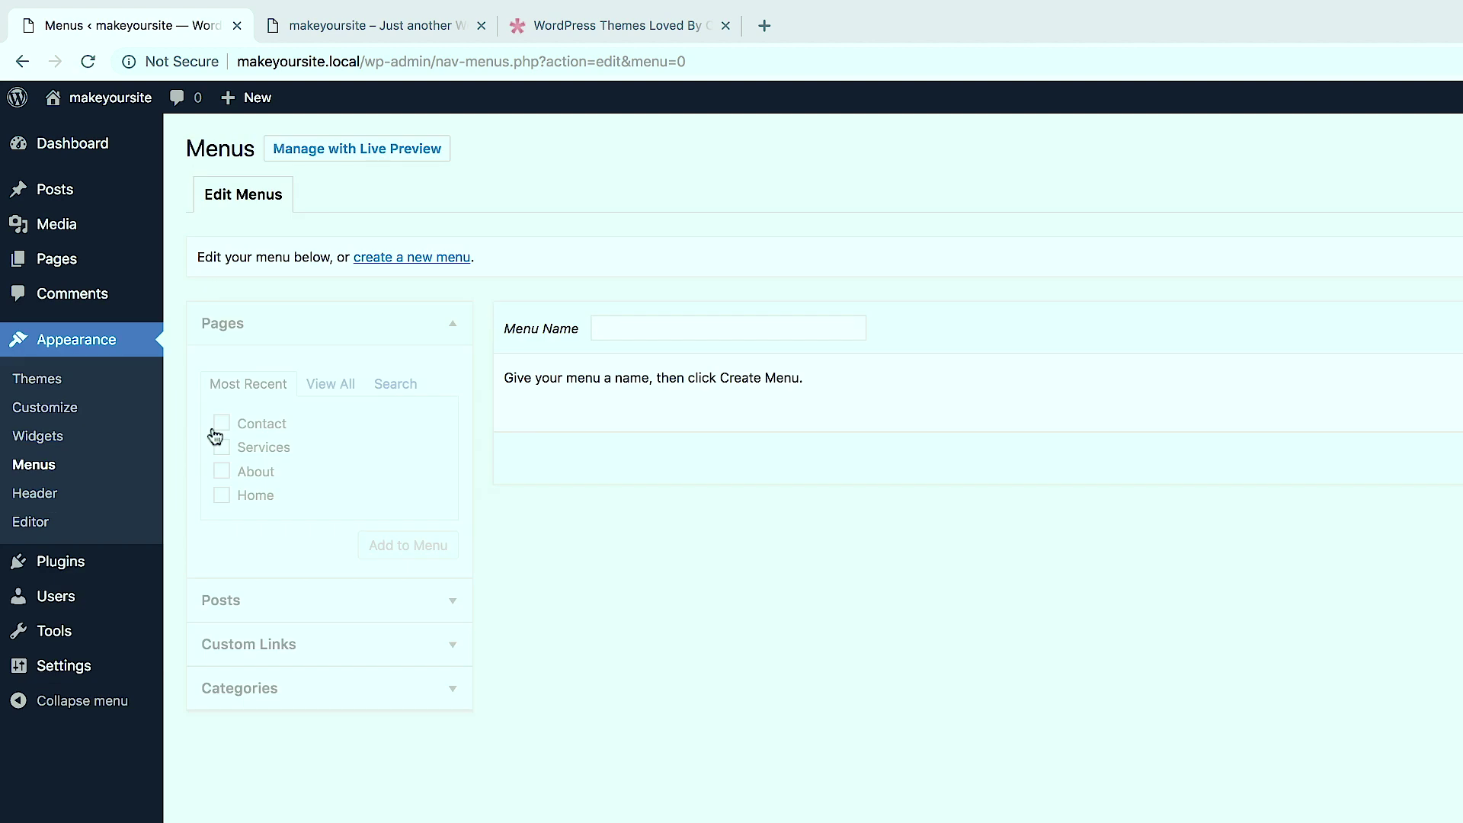
pyautogui.click(629, 328)
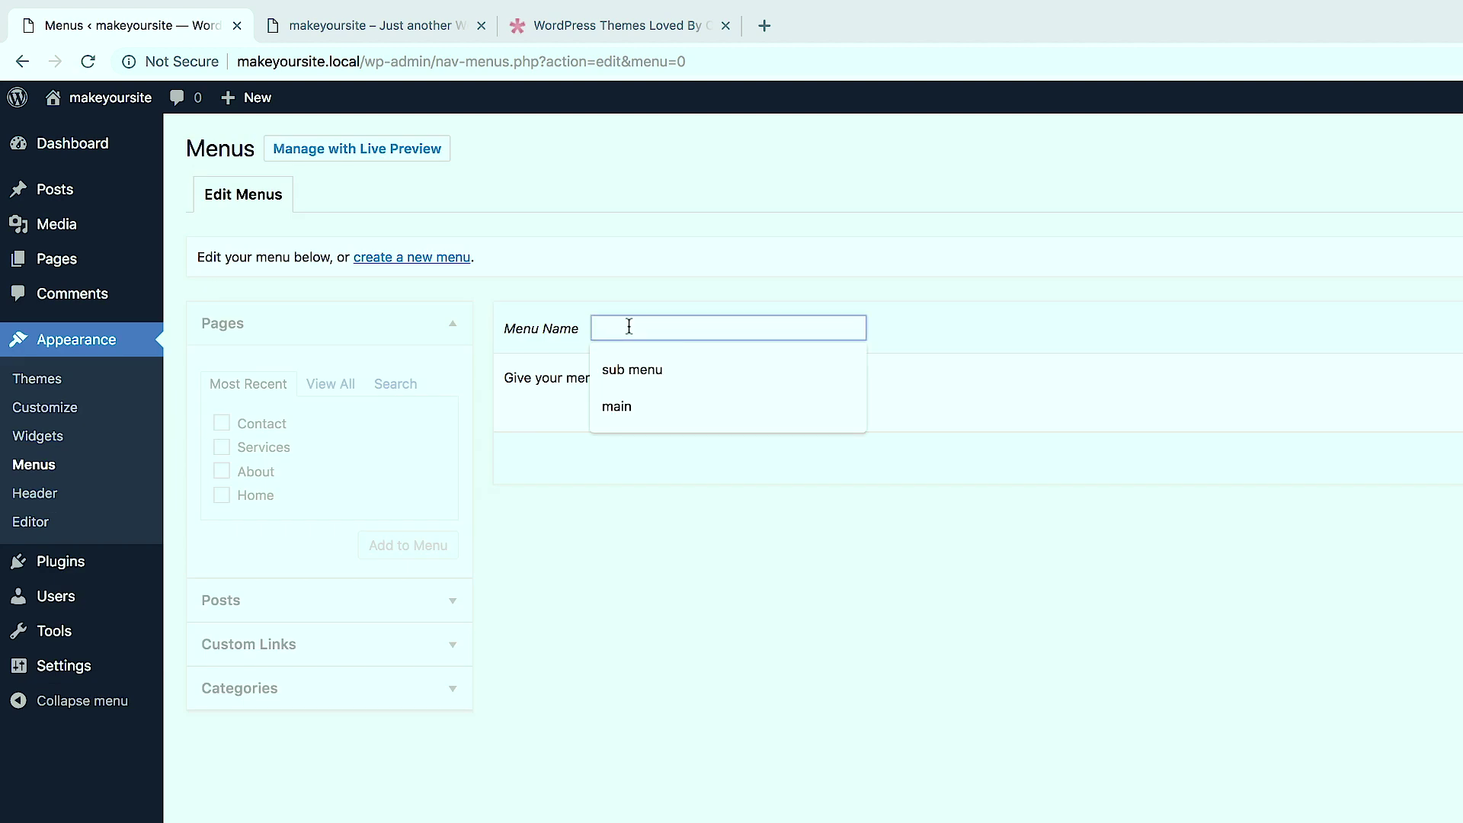
pyautogui.write('menu one')
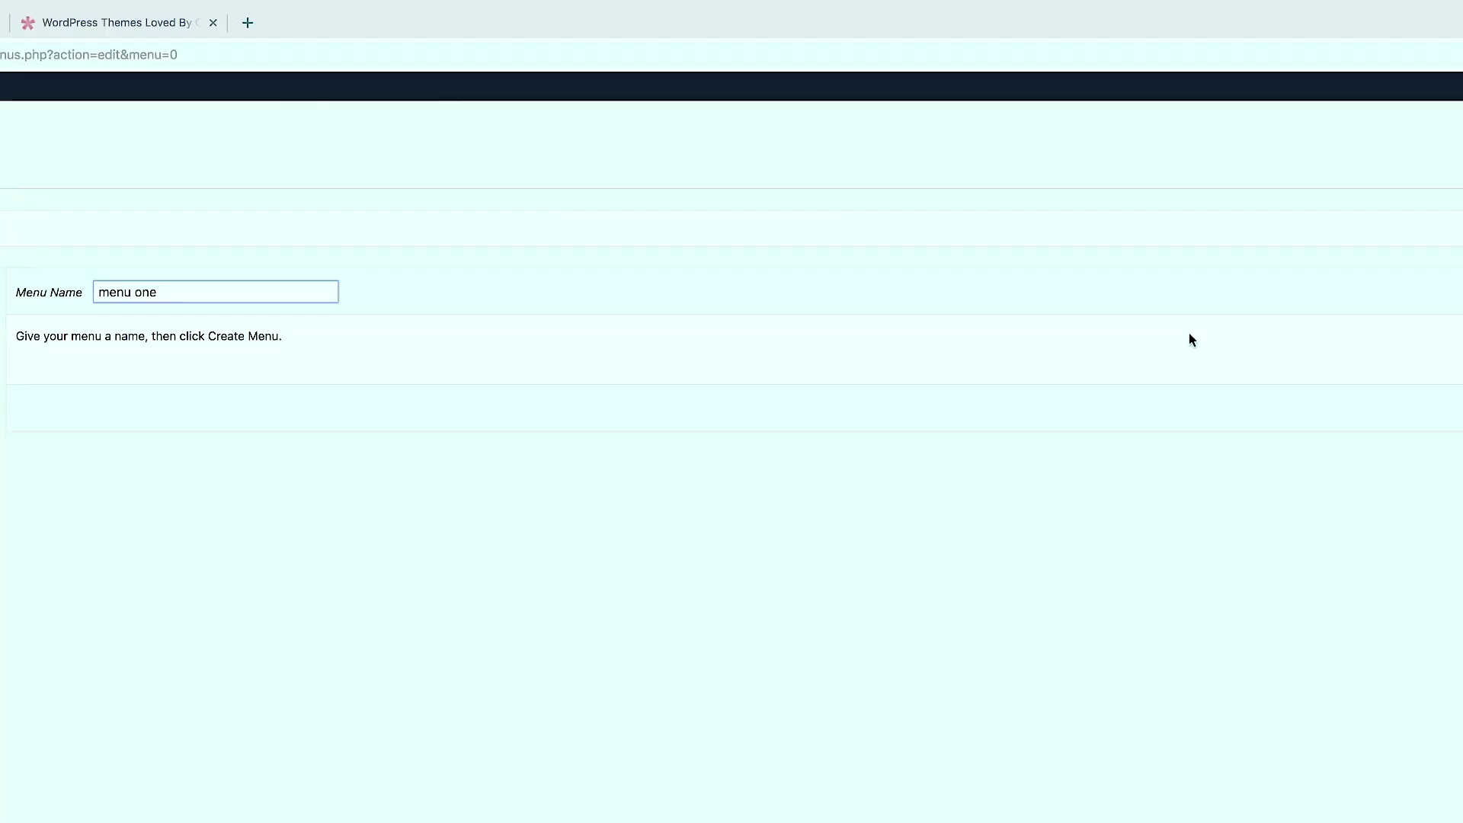
pyautogui.click(1393, 270)
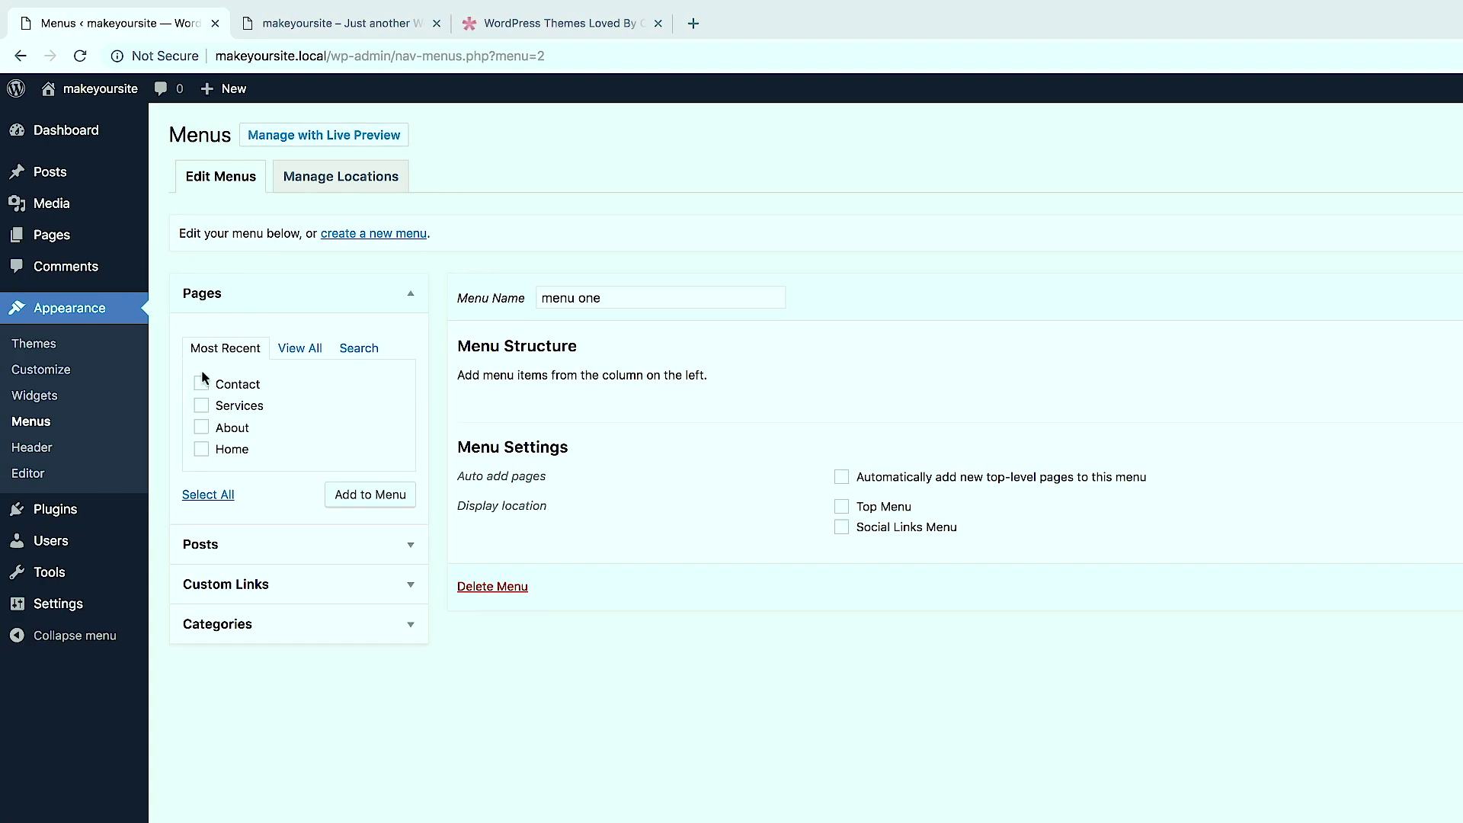
# Add the Contact, Services, About and Home pages to the menu.
pyautogui.click(201, 384)
pyautogui.click(201, 406)
pyautogui.click(201, 427)
pyautogui.click(201, 449)
pyautogui.click(386, 497)
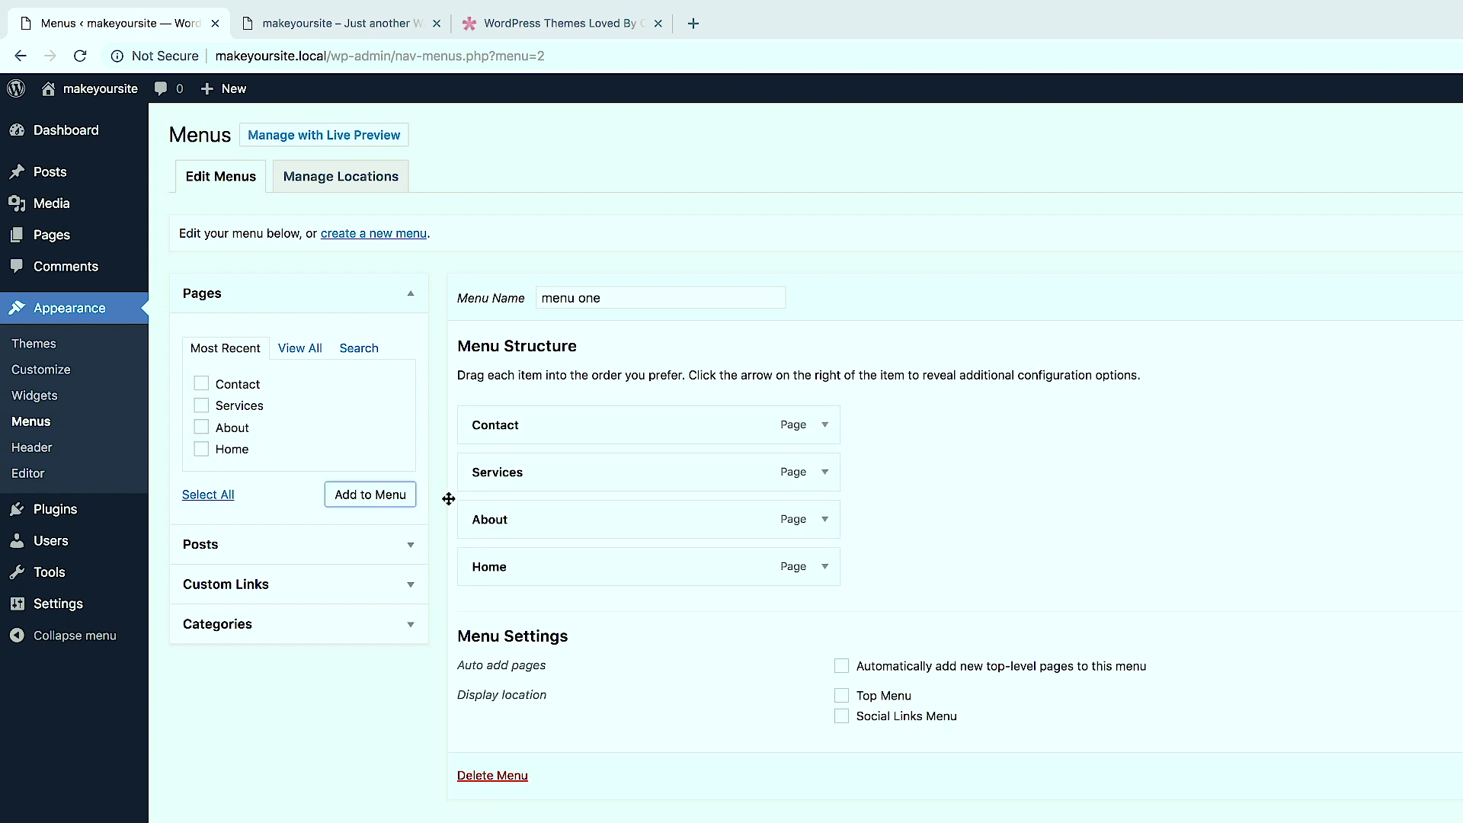
# Reorder the menu items to Home, Services, About, Contact and save the menu.
pyautogui.moveTo(499, 577); pyautogui.dragTo(519, 428)
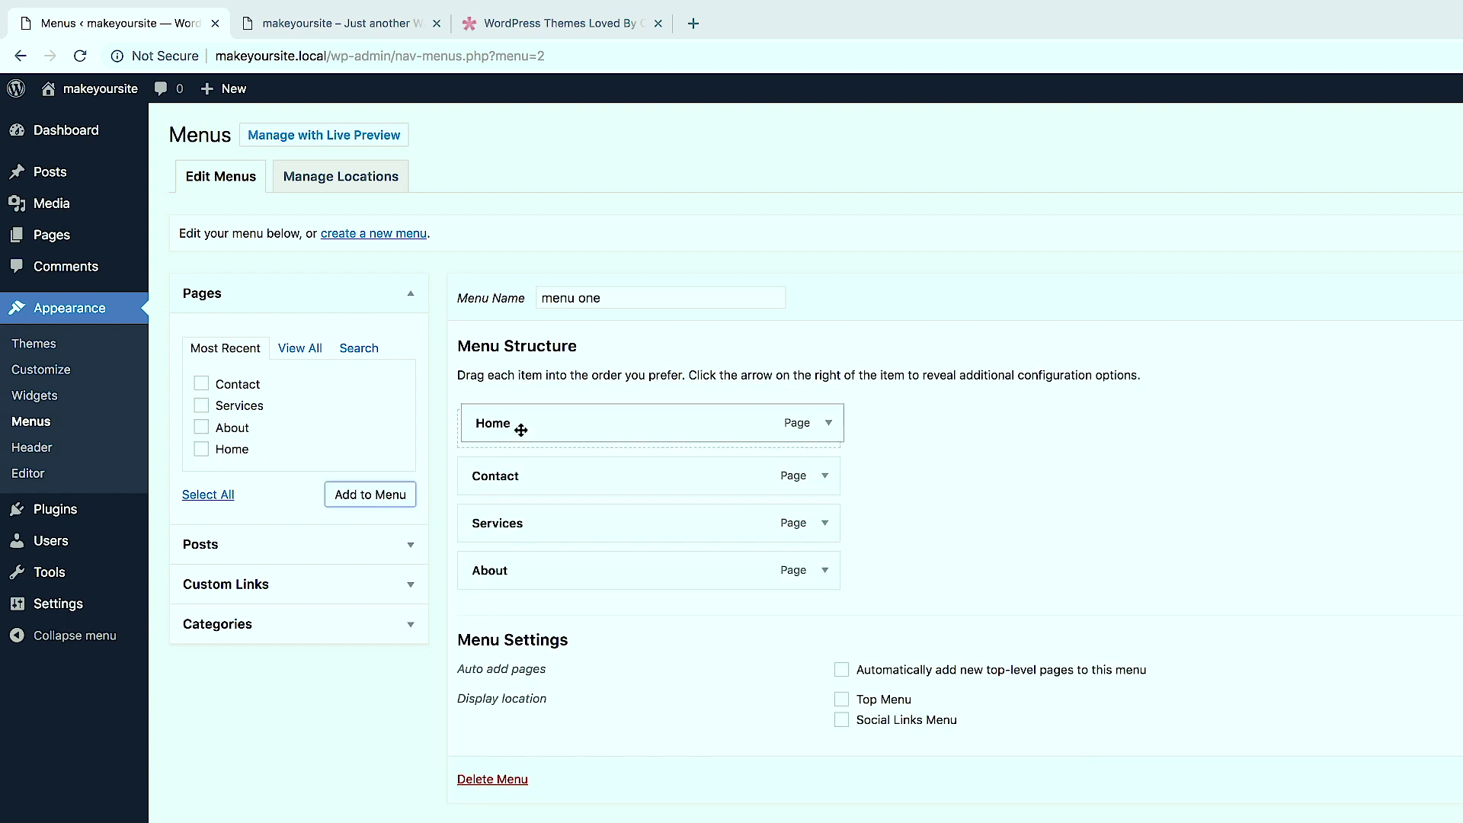
pyautogui.moveTo(513, 477); pyautogui.dragTo(526, 567)
pyautogui.click(1404, 712)
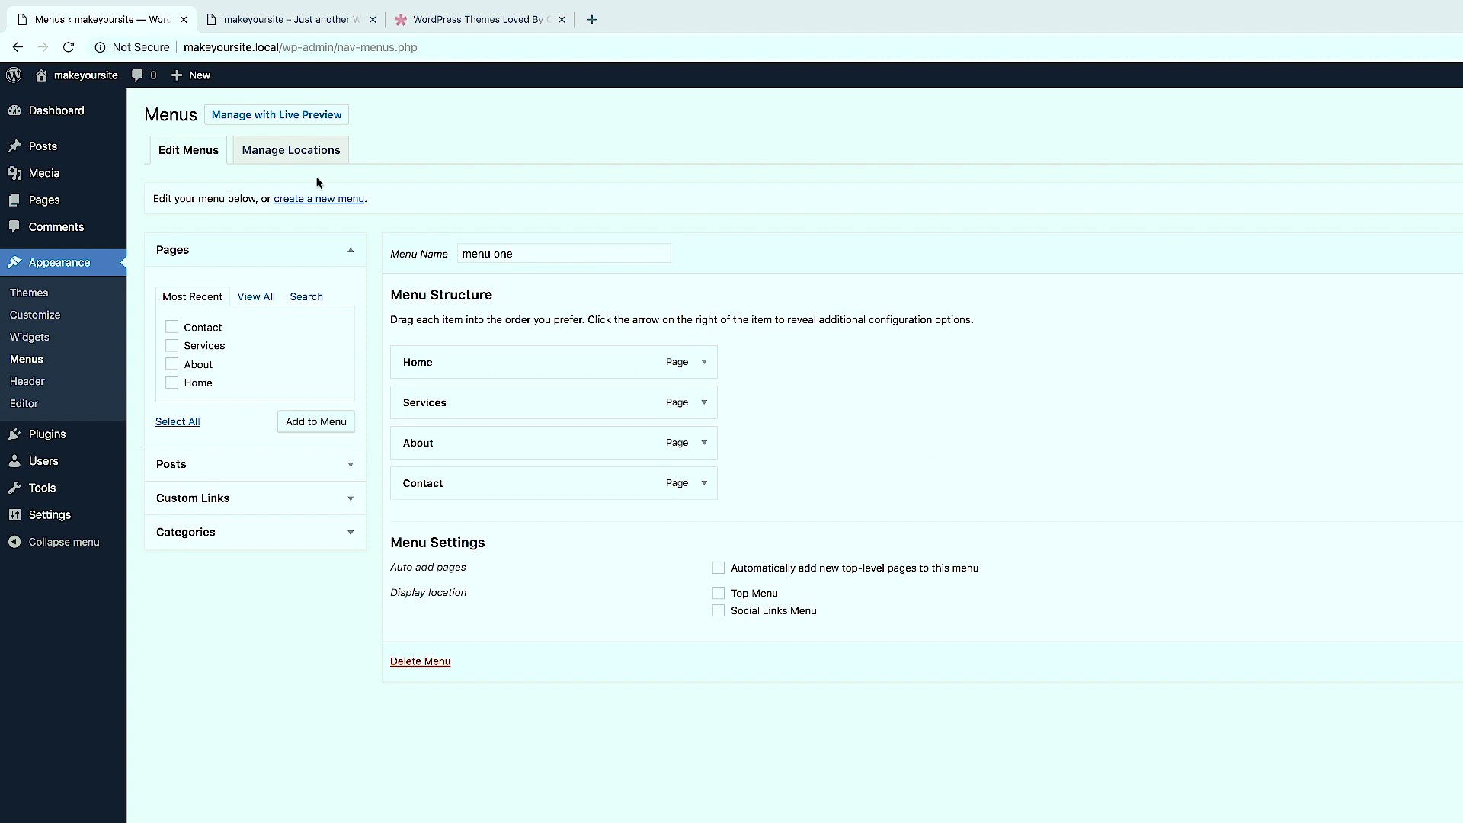
# Assign menu one to the Top Menu theme location, save the changes and view the menu on the live site.
pyautogui.click(295, 154)
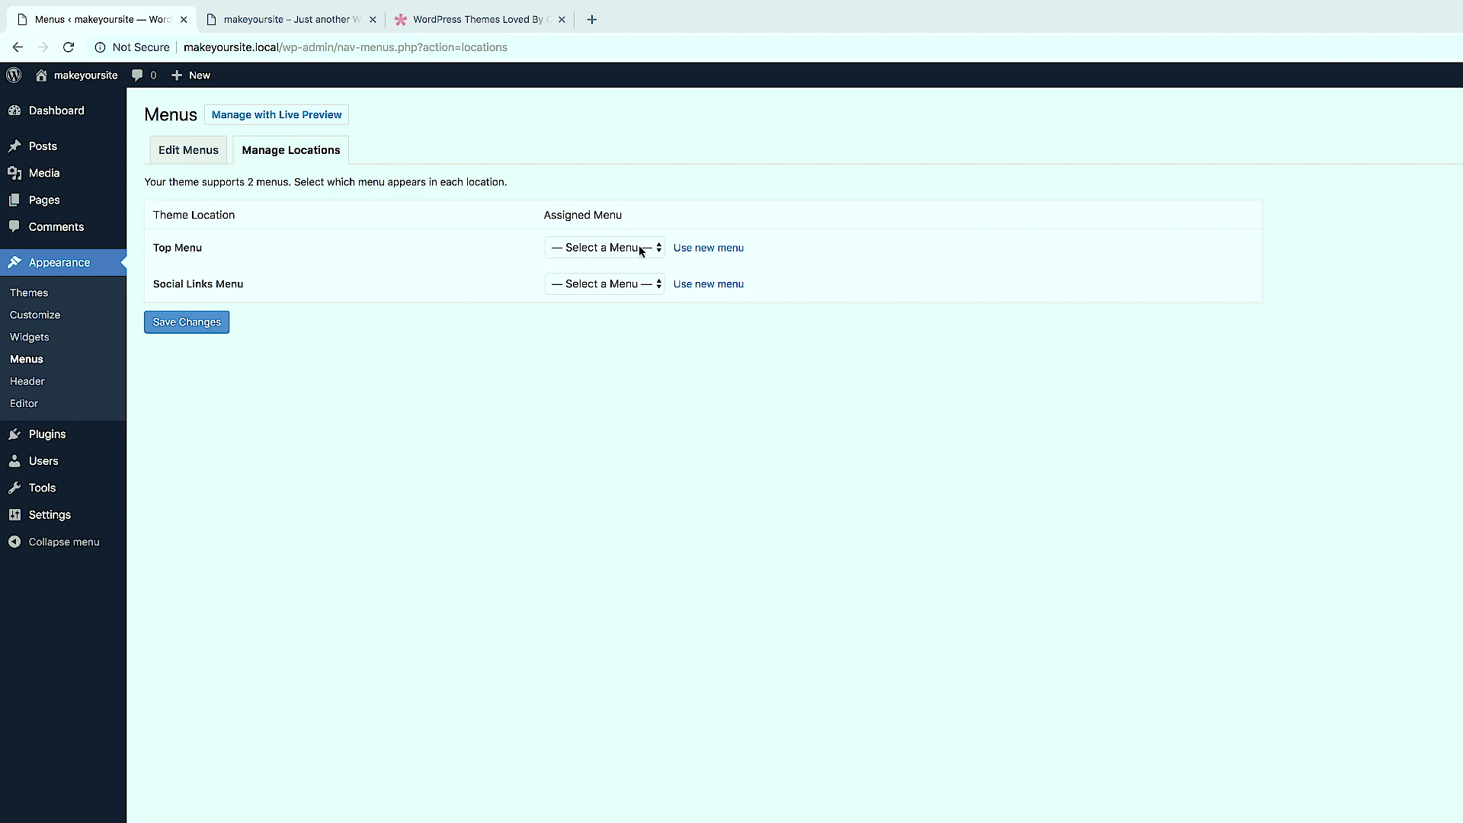
pyautogui.click(639, 248)
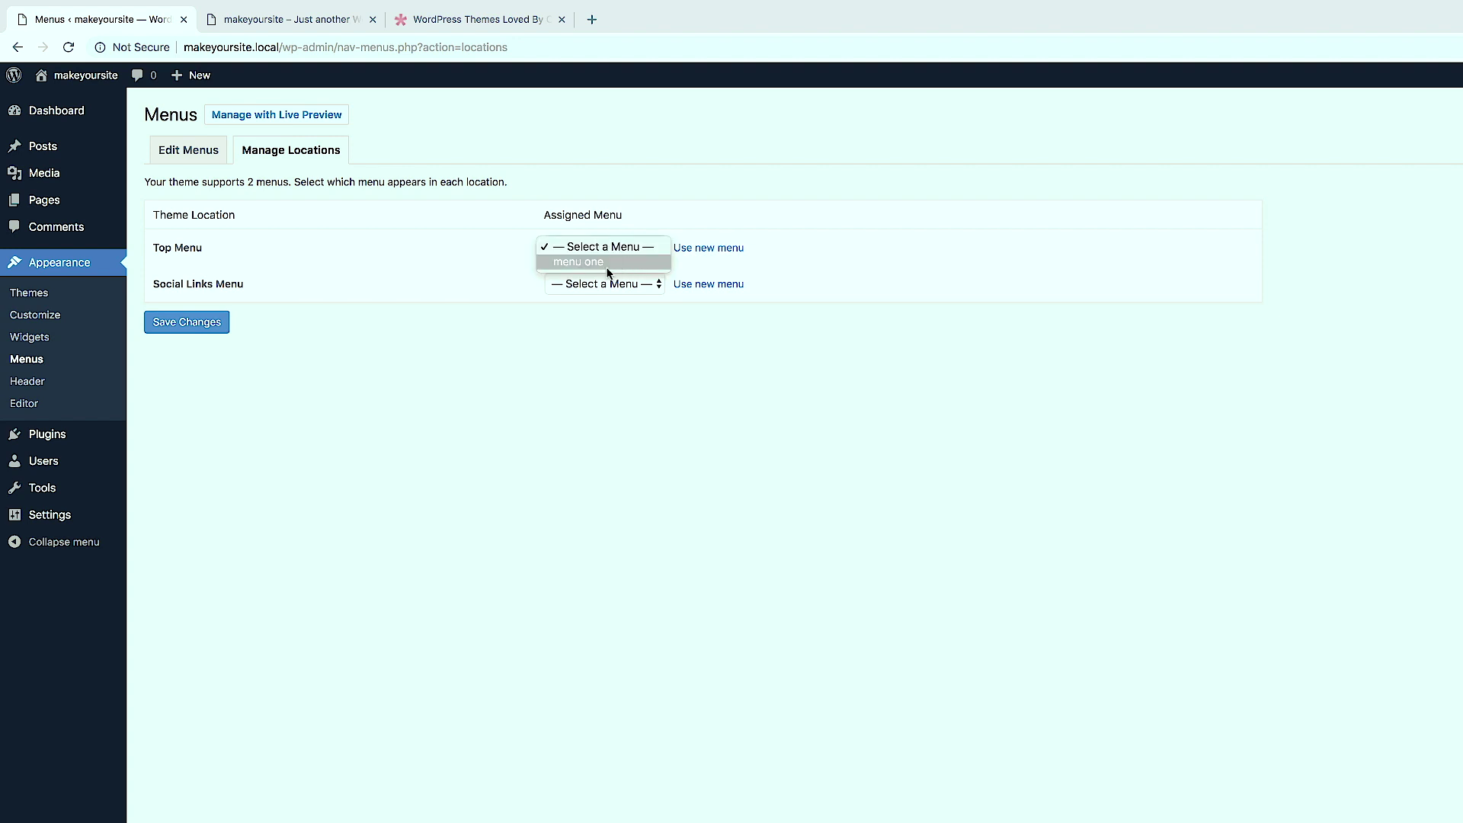
pyautogui.click(607, 263)
pyautogui.click(183, 323)
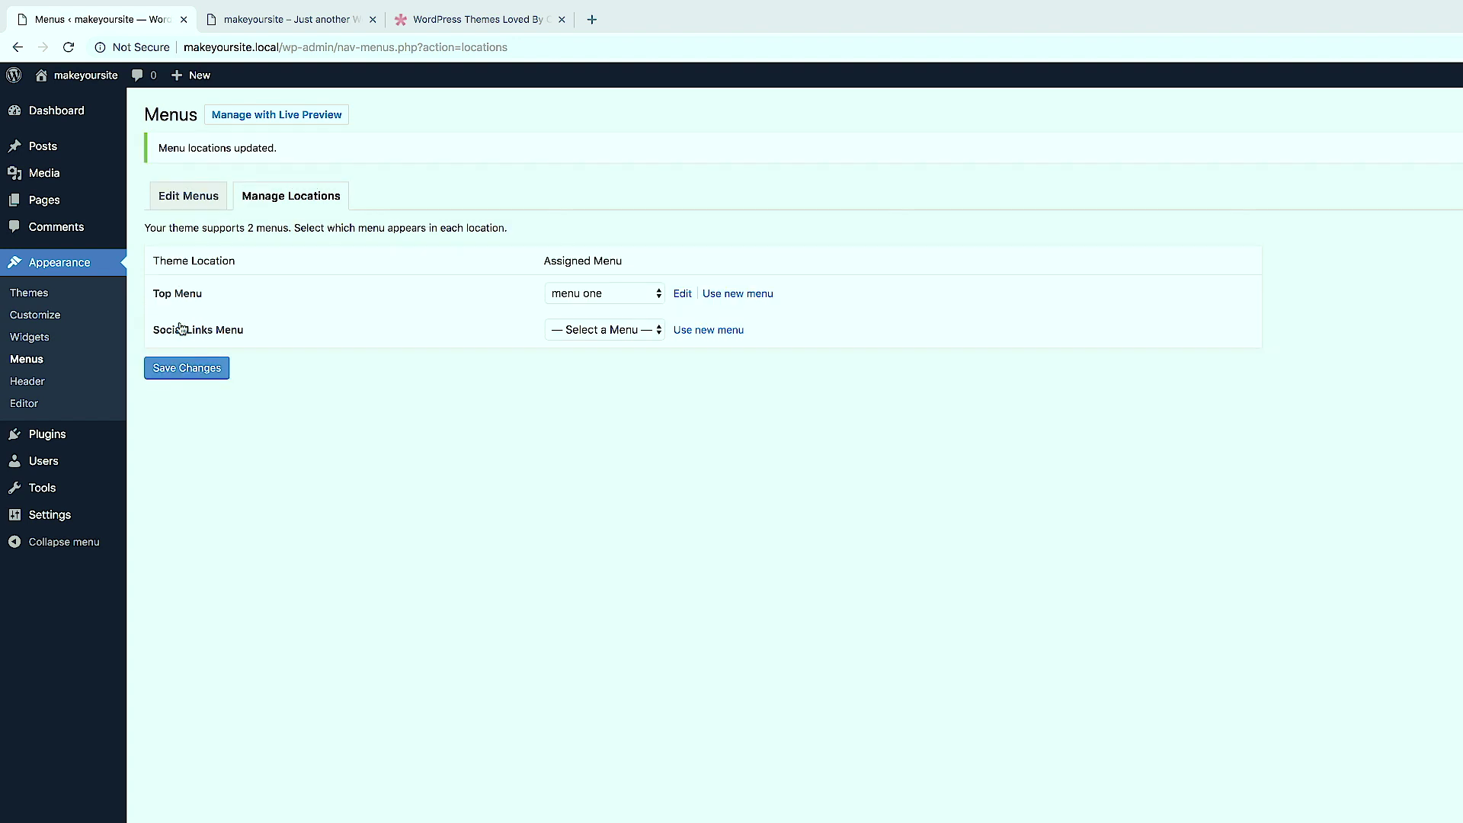
pyautogui.click(317, 23)
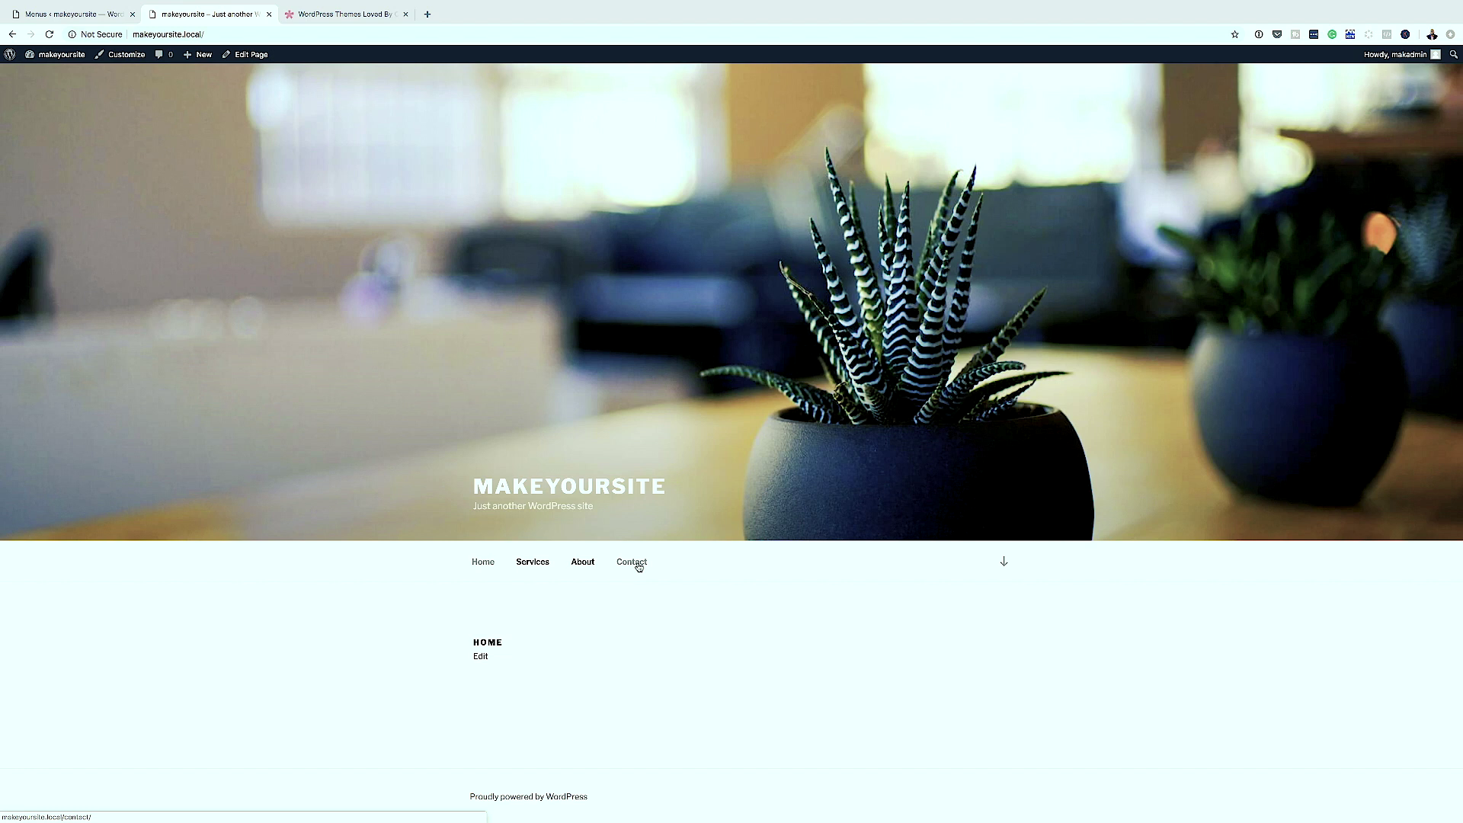
# Switch to the Elegant Themes website and log in to the members area with the account username and password.
pyautogui.click(340, 18)
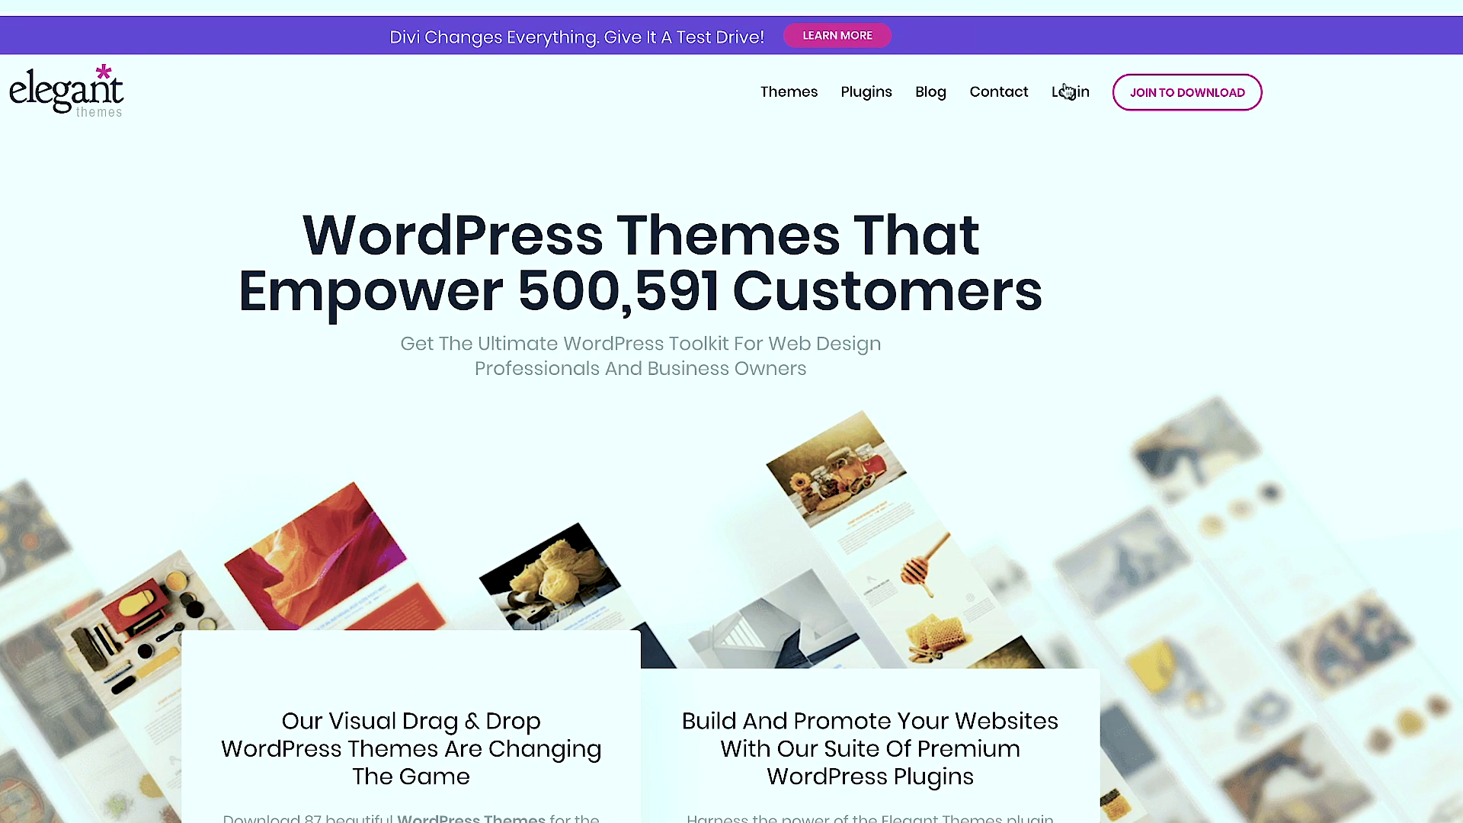
pyautogui.click(1071, 94)
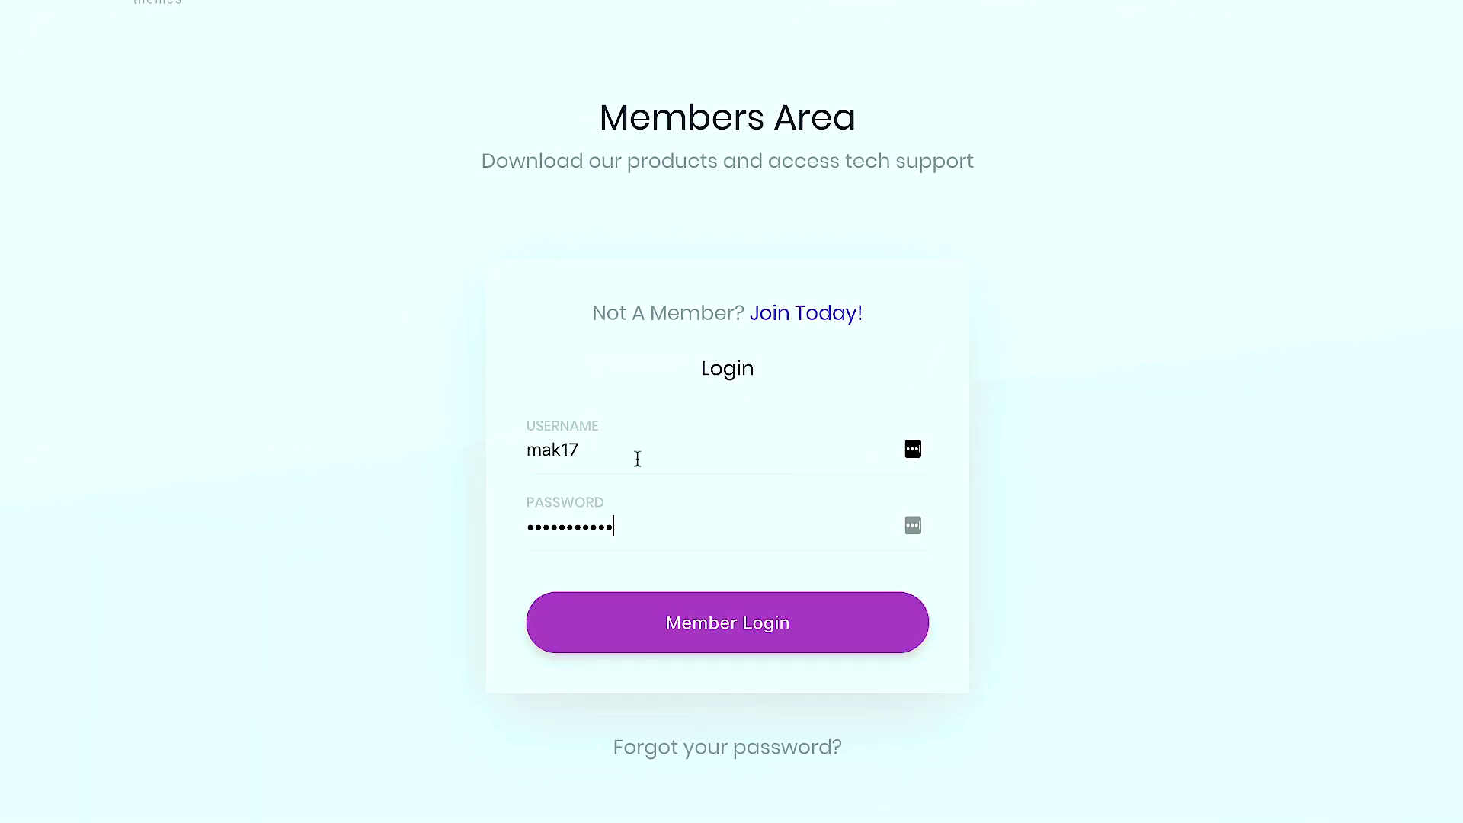
pyautogui.click(754, 630)
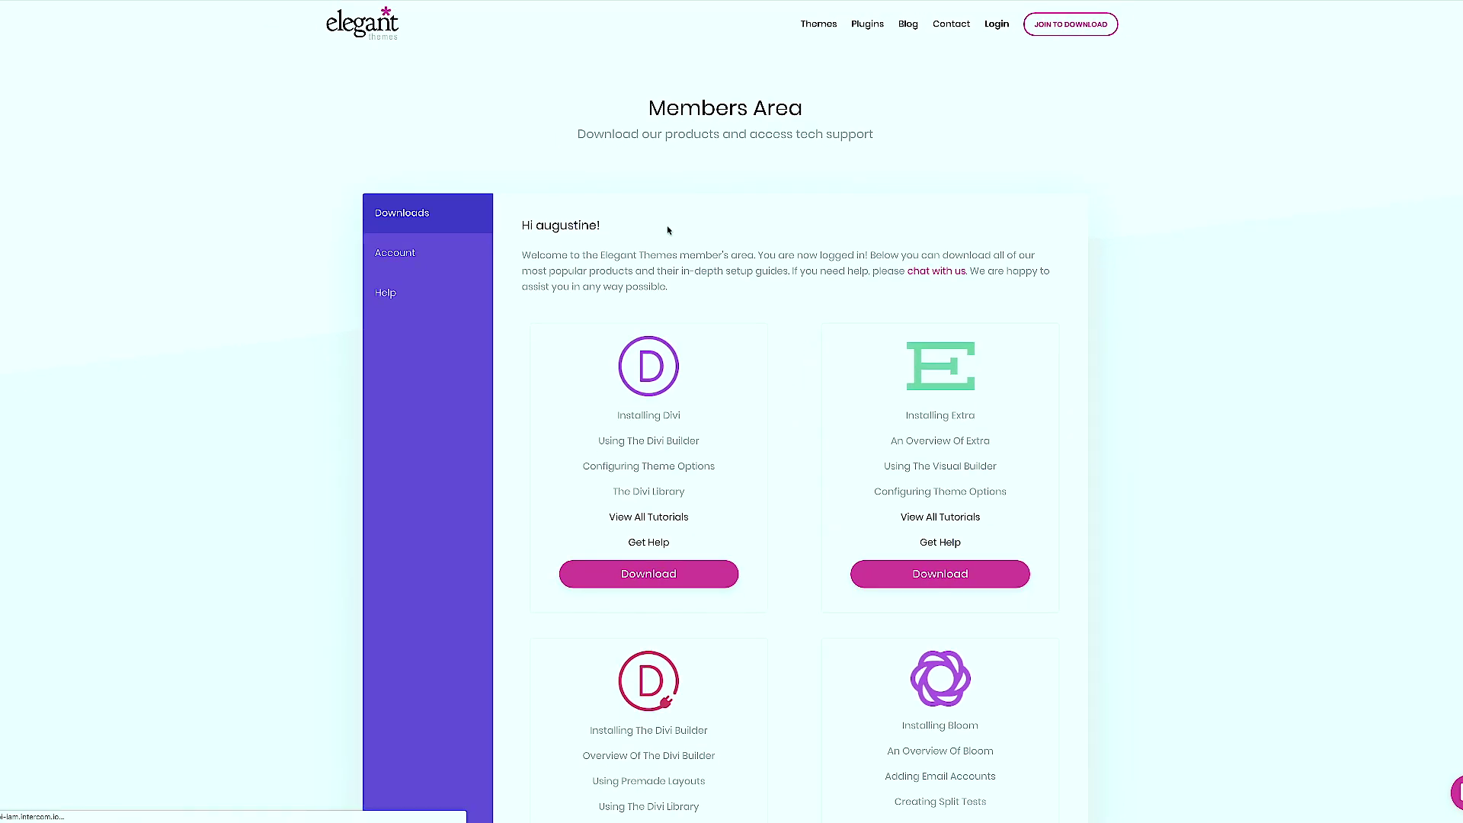
# Download the Divi theme from the members area downloads.
pyautogui.scroll(-1, 774, 508)
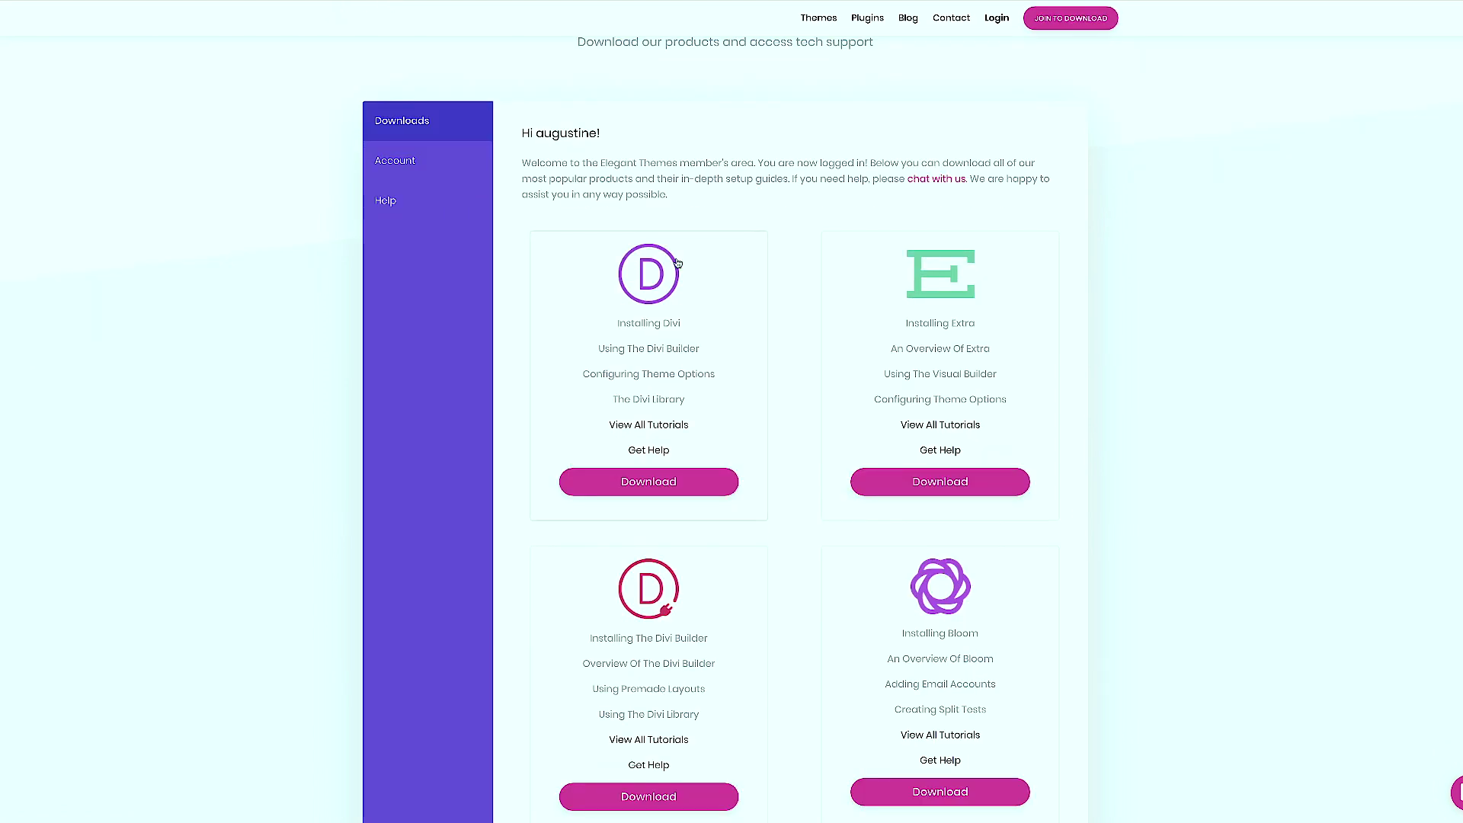
pyautogui.click(662, 483)
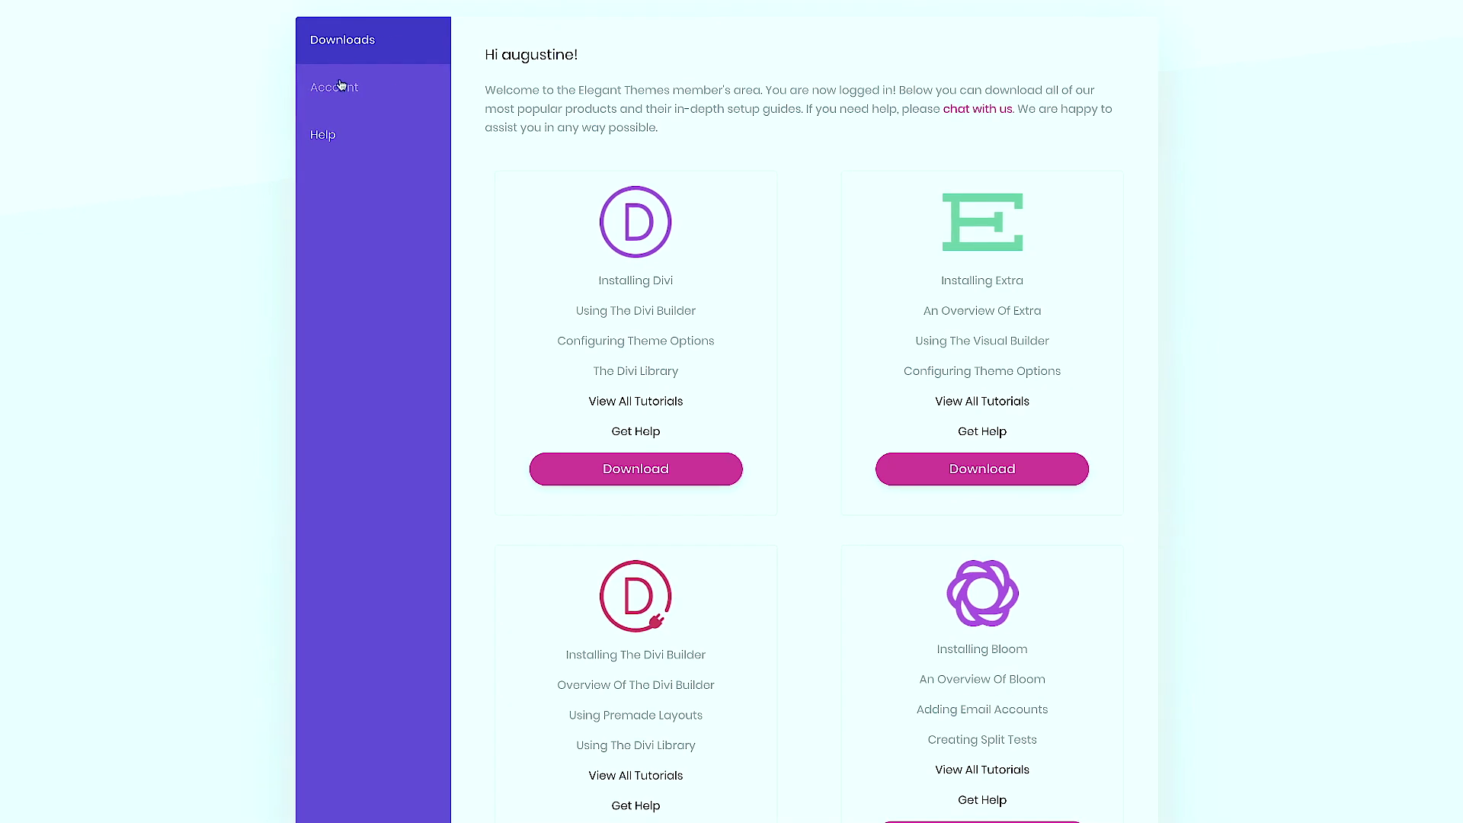
# Open the account's API key page and select the whole existing API key.
pyautogui.click(341, 90)
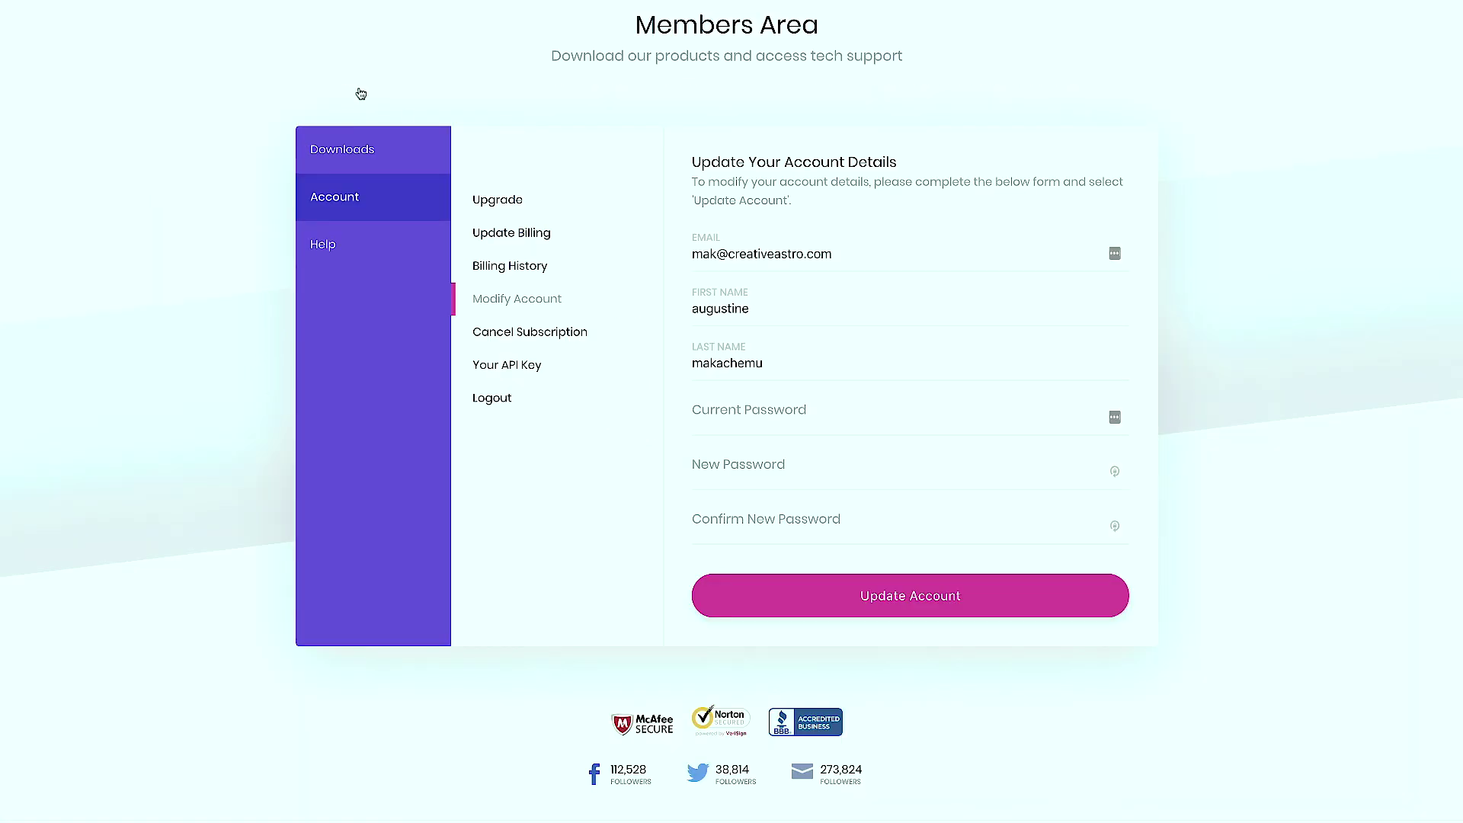
pyautogui.click(521, 371)
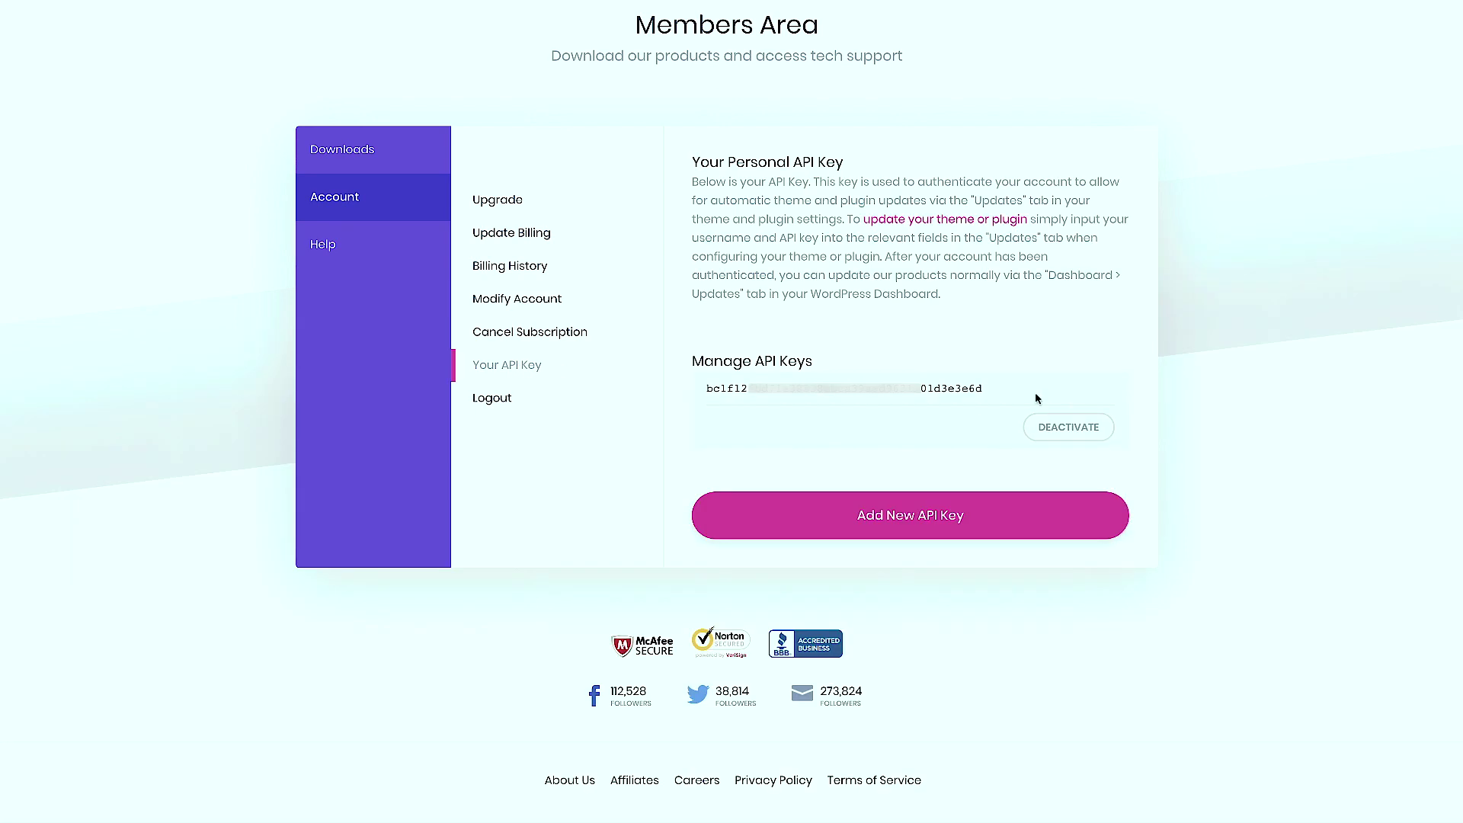
pyautogui.moveTo(995, 392); pyautogui.dragTo(707, 390)
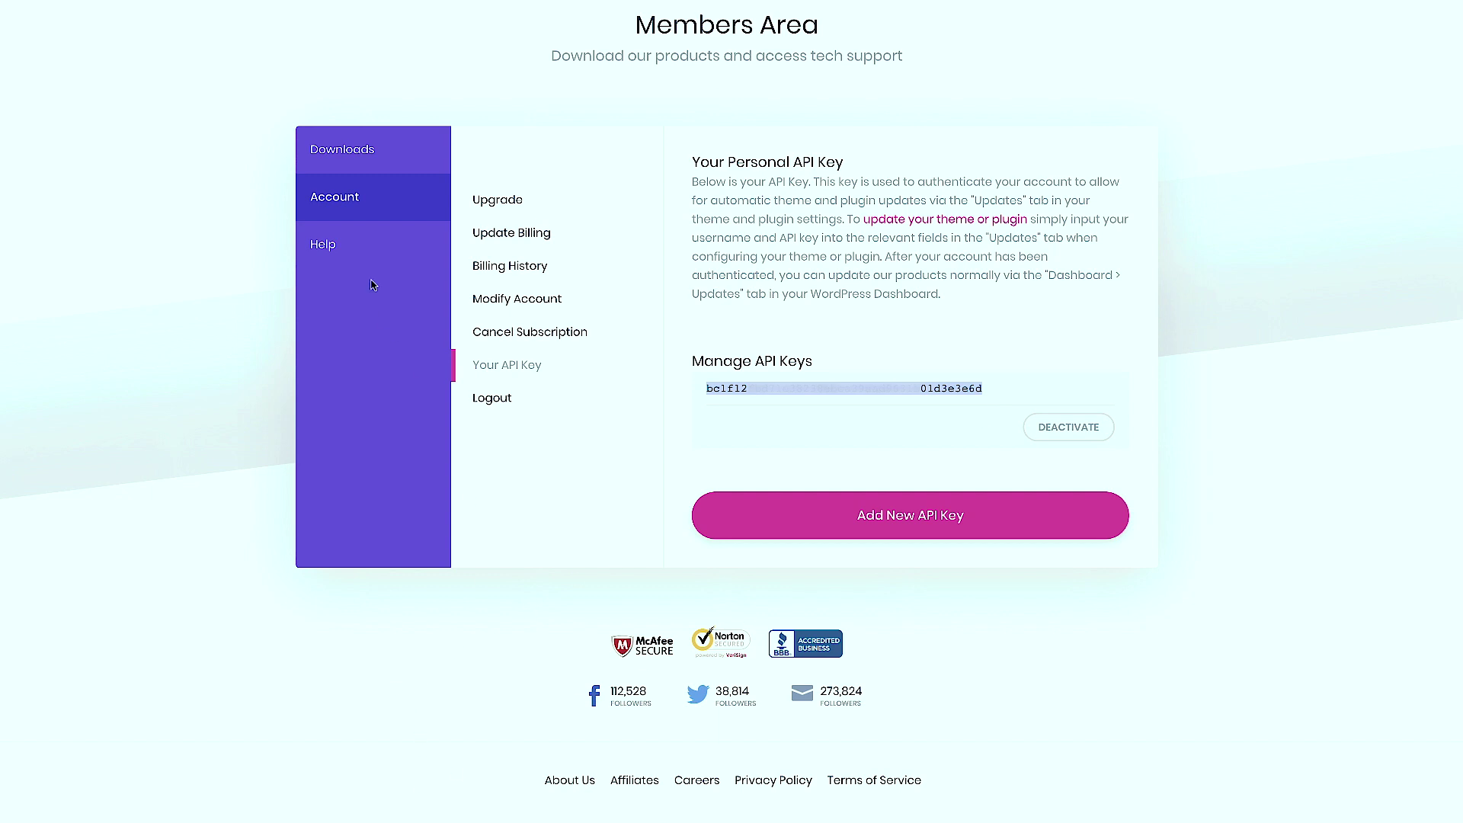
# Log out of the Elegant Themes members area and open the site's chat widget.
pyautogui.click(492, 399)
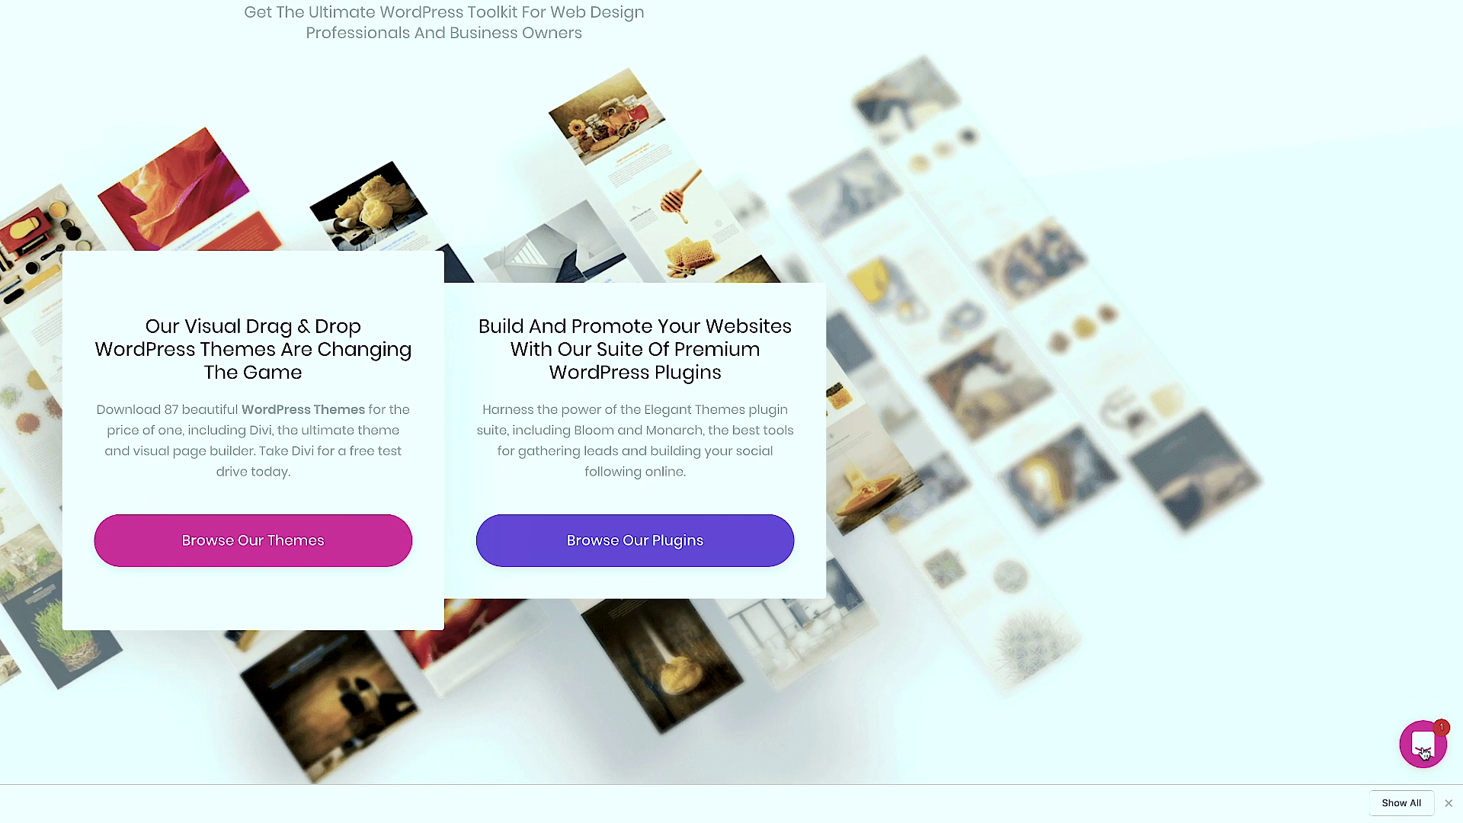
pyautogui.click(1422, 748)
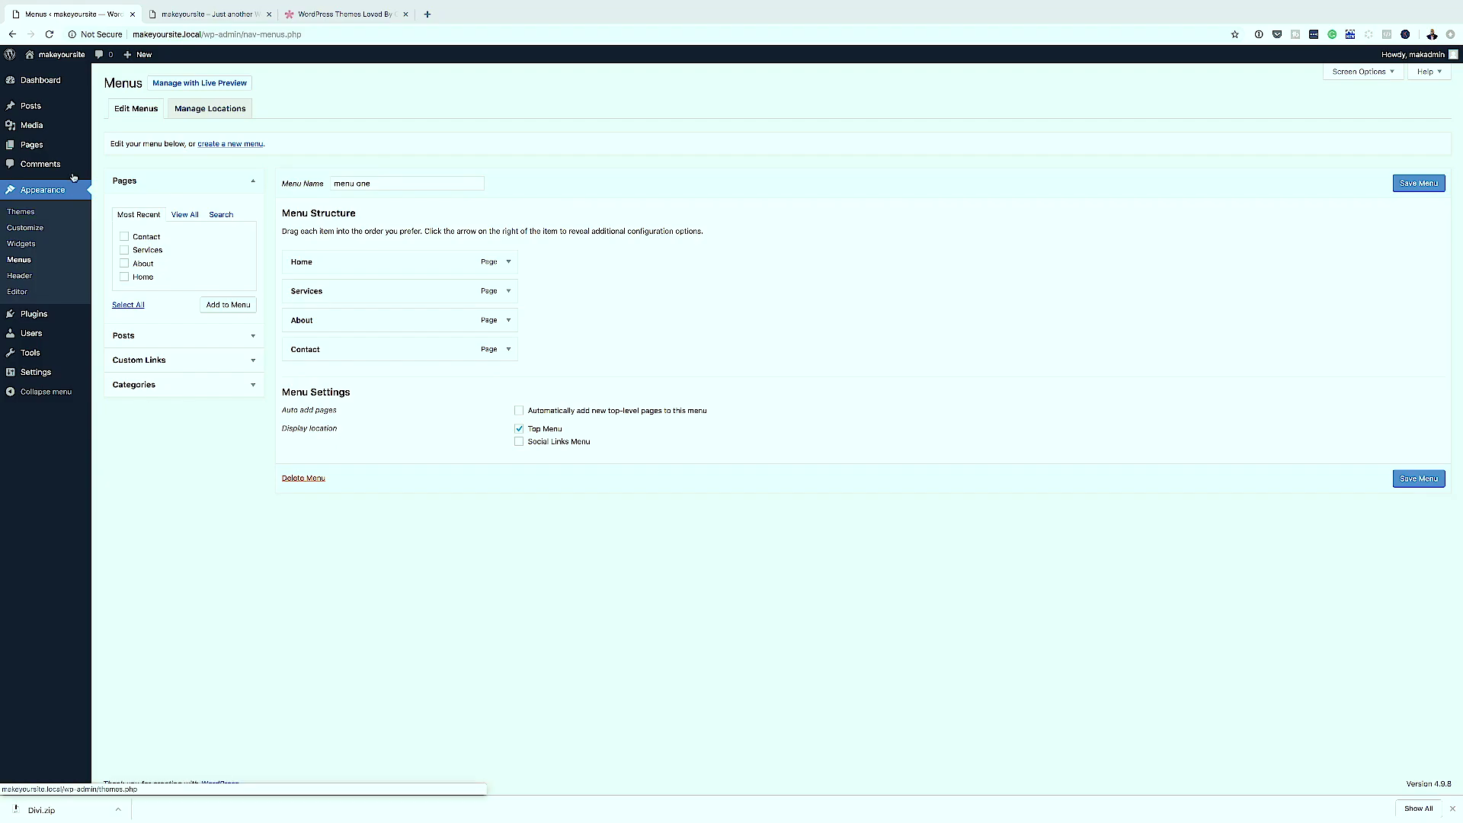
# Open the theme upload form on the WordPress Add Themes page.
pyautogui.moveTo(67, 111)
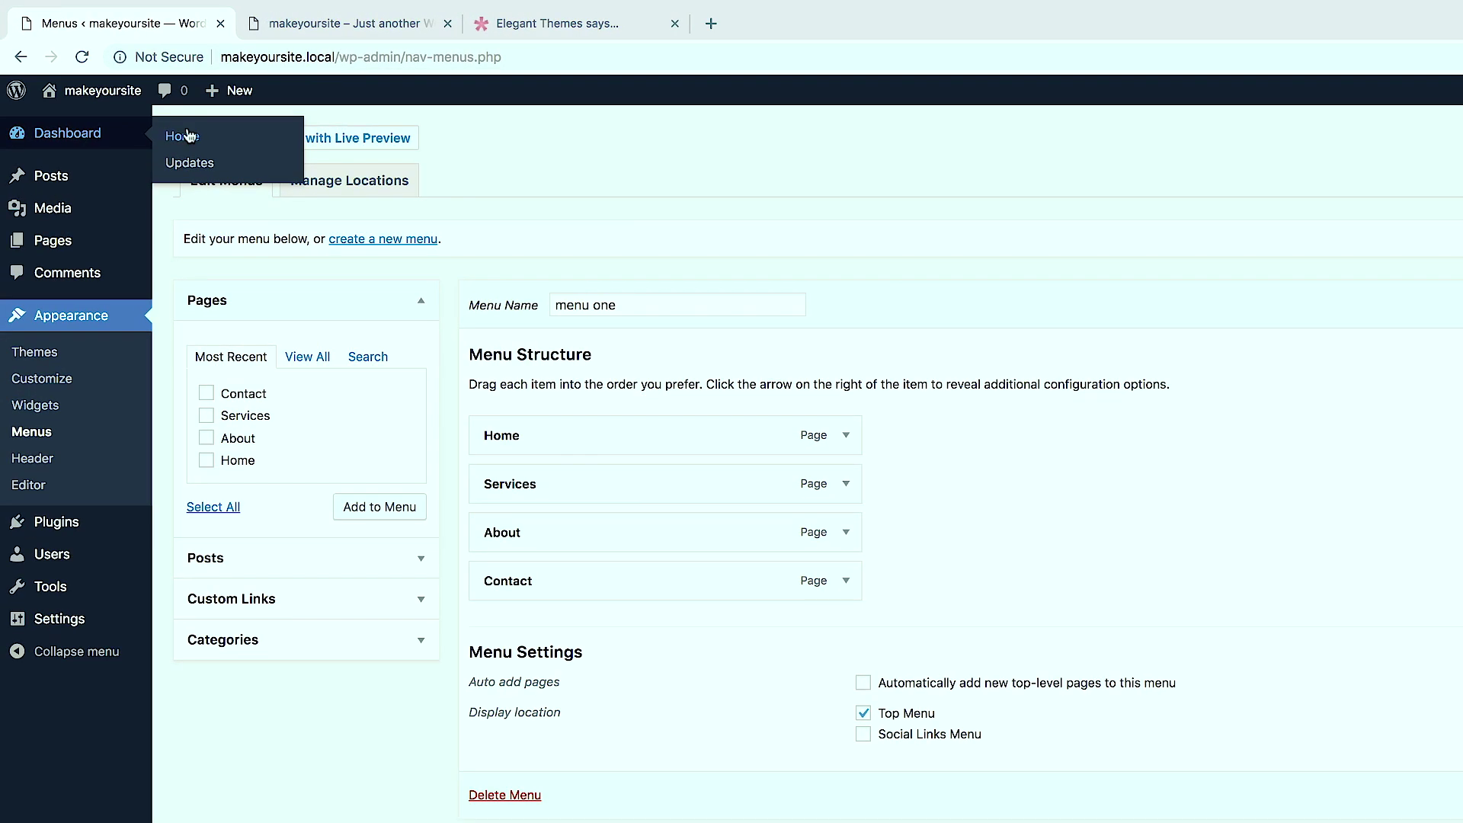
pyautogui.click(146, 109)
pyautogui.moveTo(90, 391)
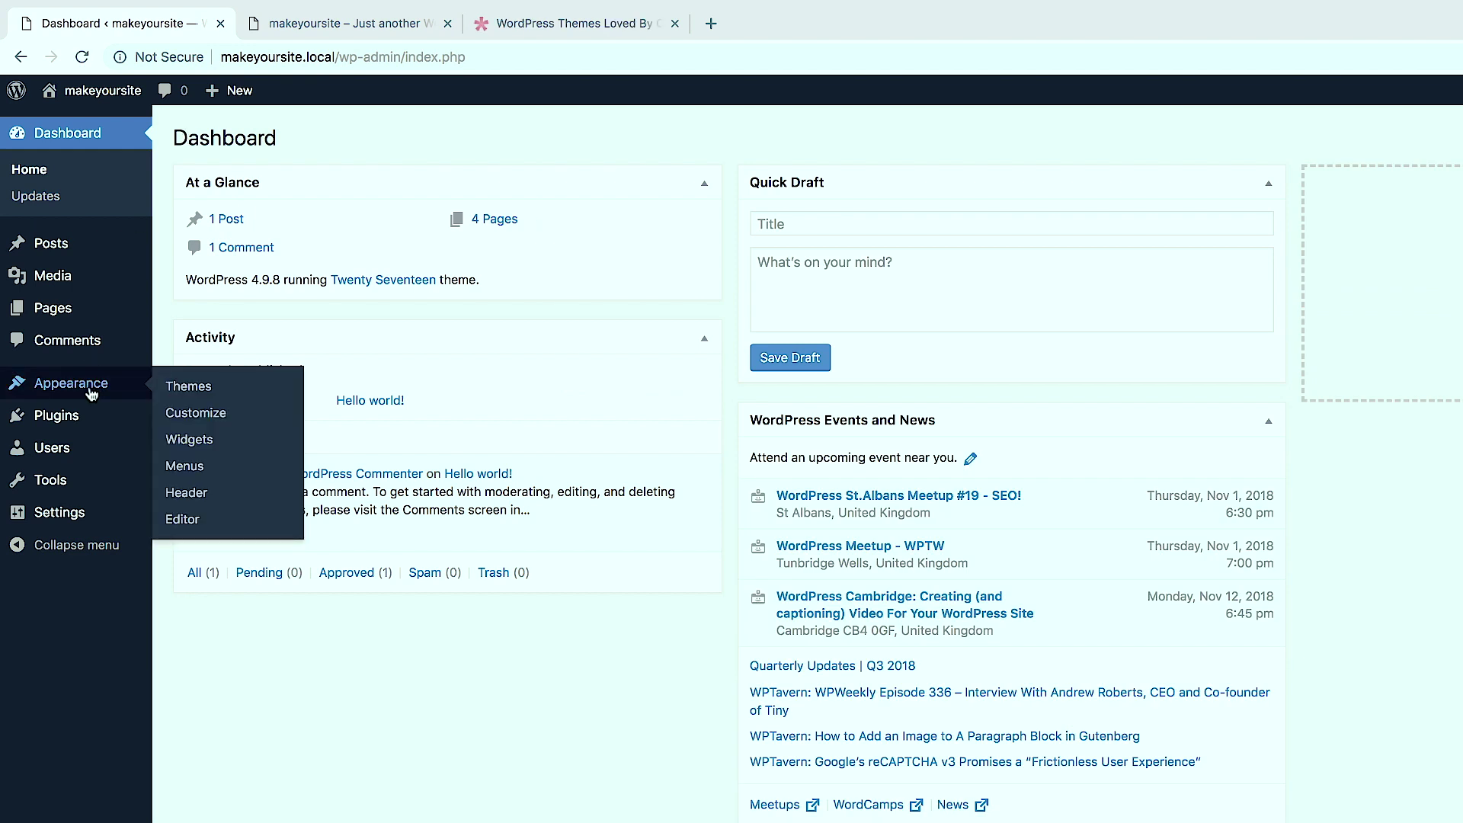
pyautogui.click(195, 387)
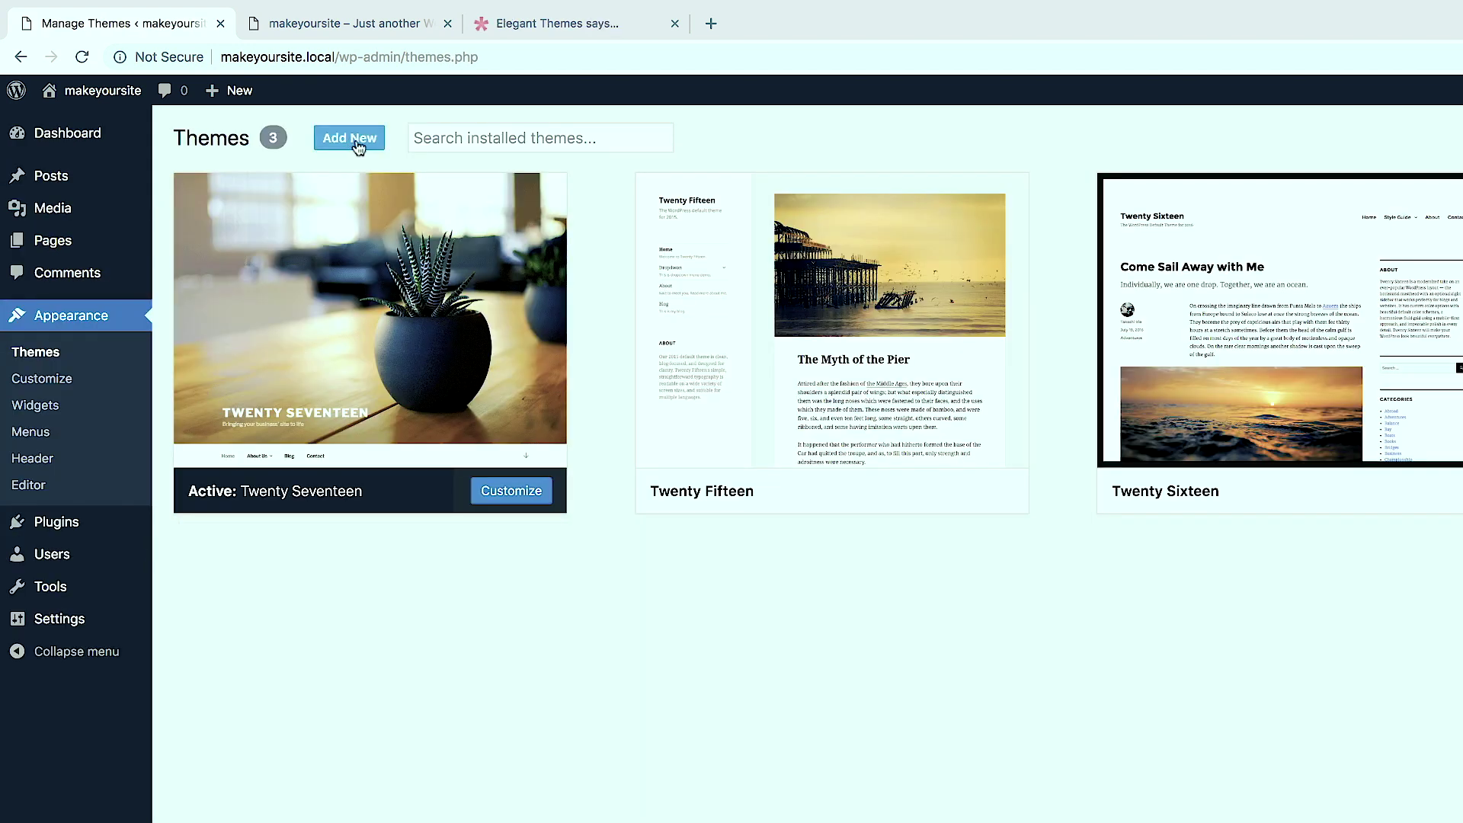
pyautogui.click(352, 138)
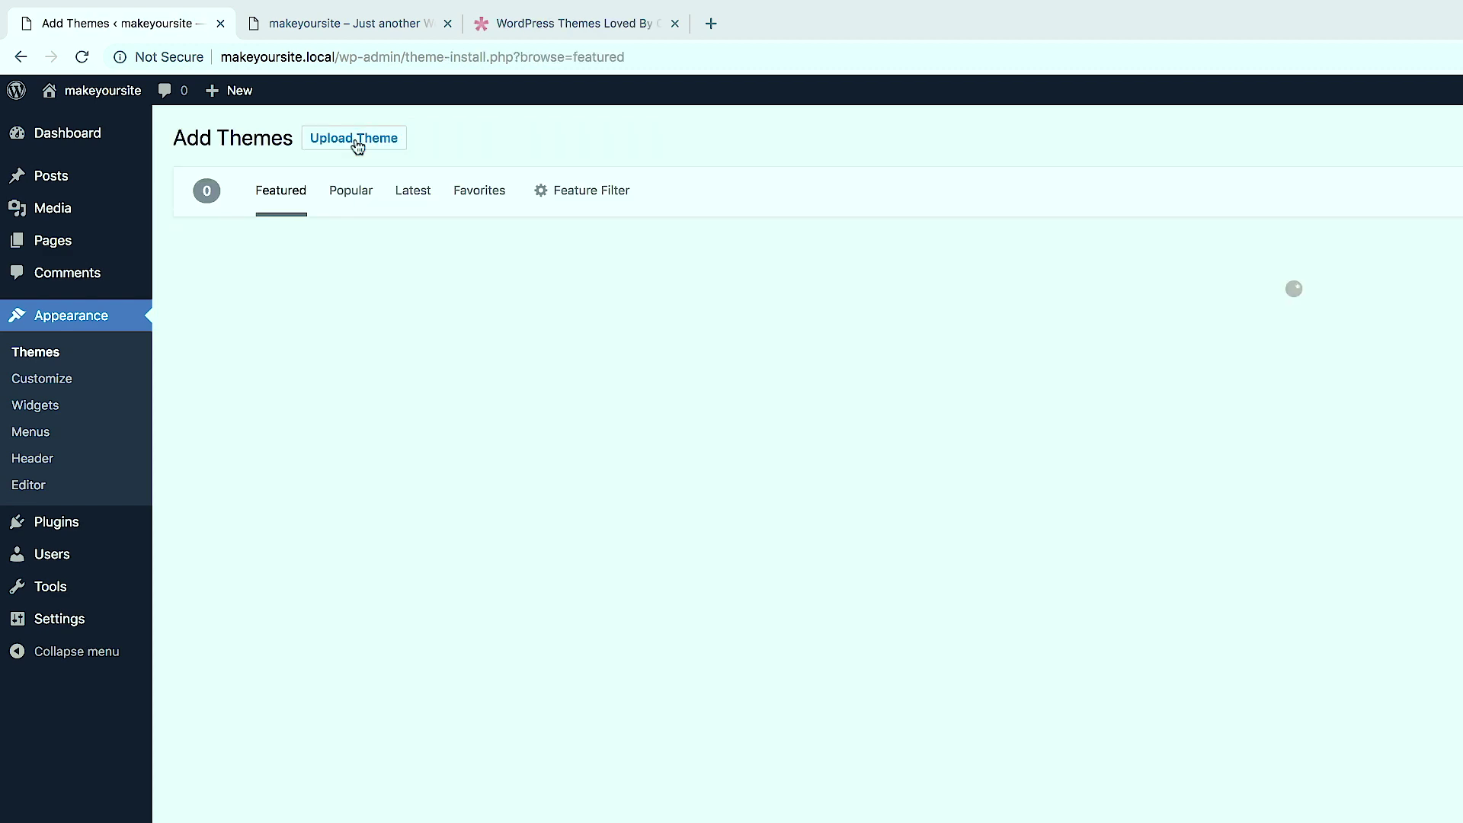
pyautogui.click(355, 142)
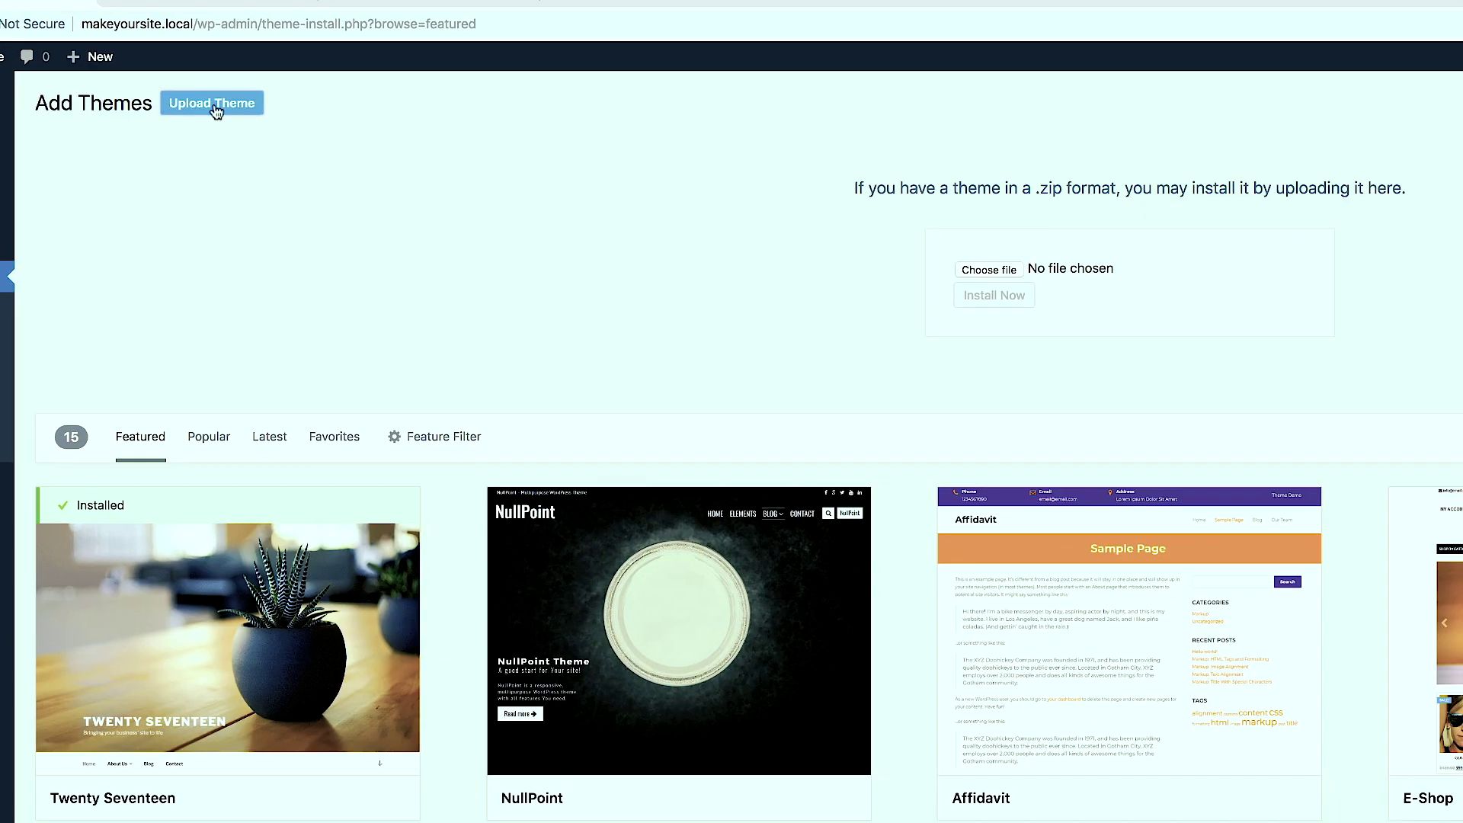
# Install the theme from Divi.zip in the Downloads folder and activate it.
pyautogui.click(803, 218)
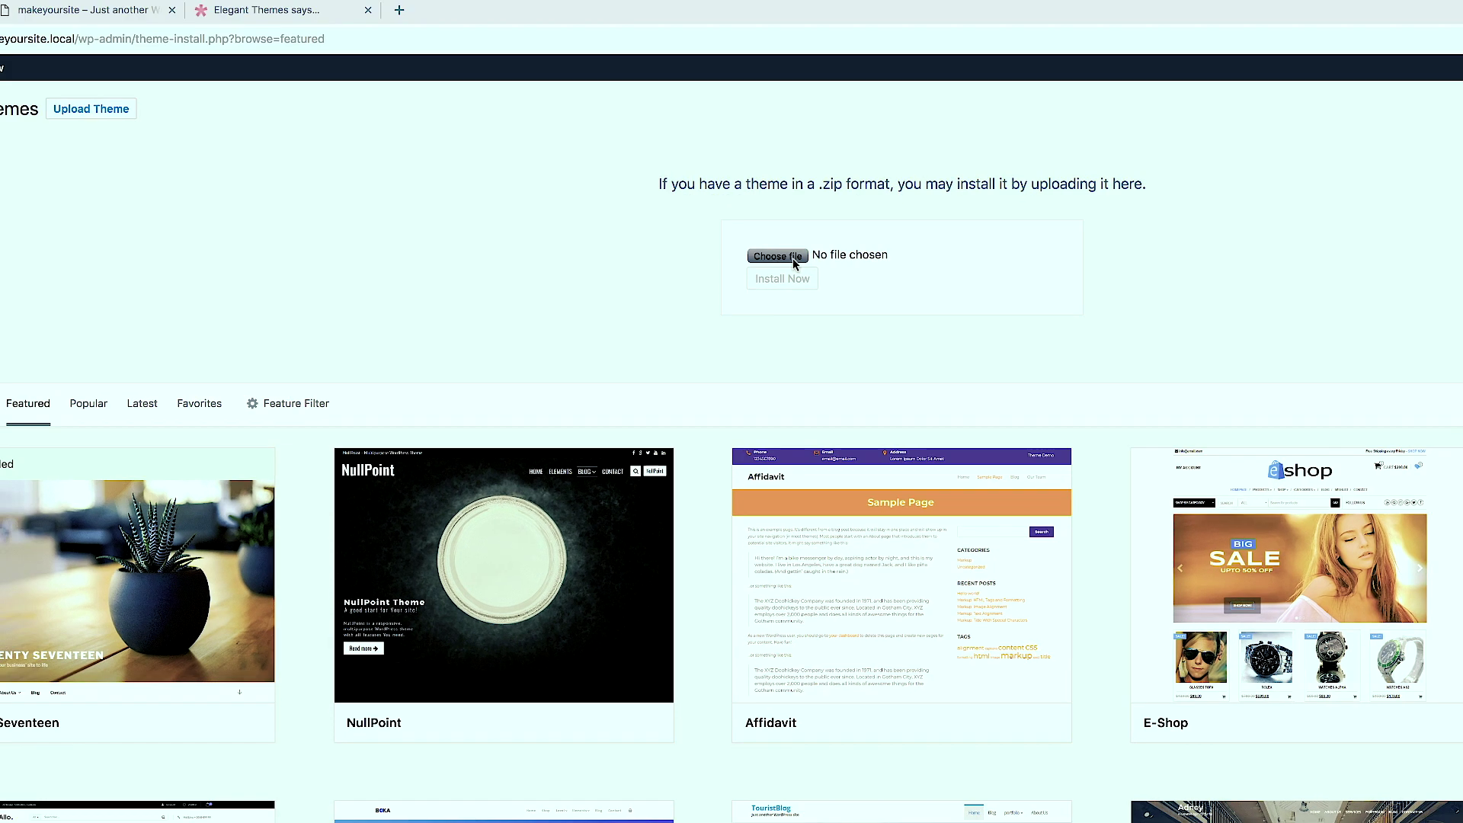
pyautogui.click(377, 167)
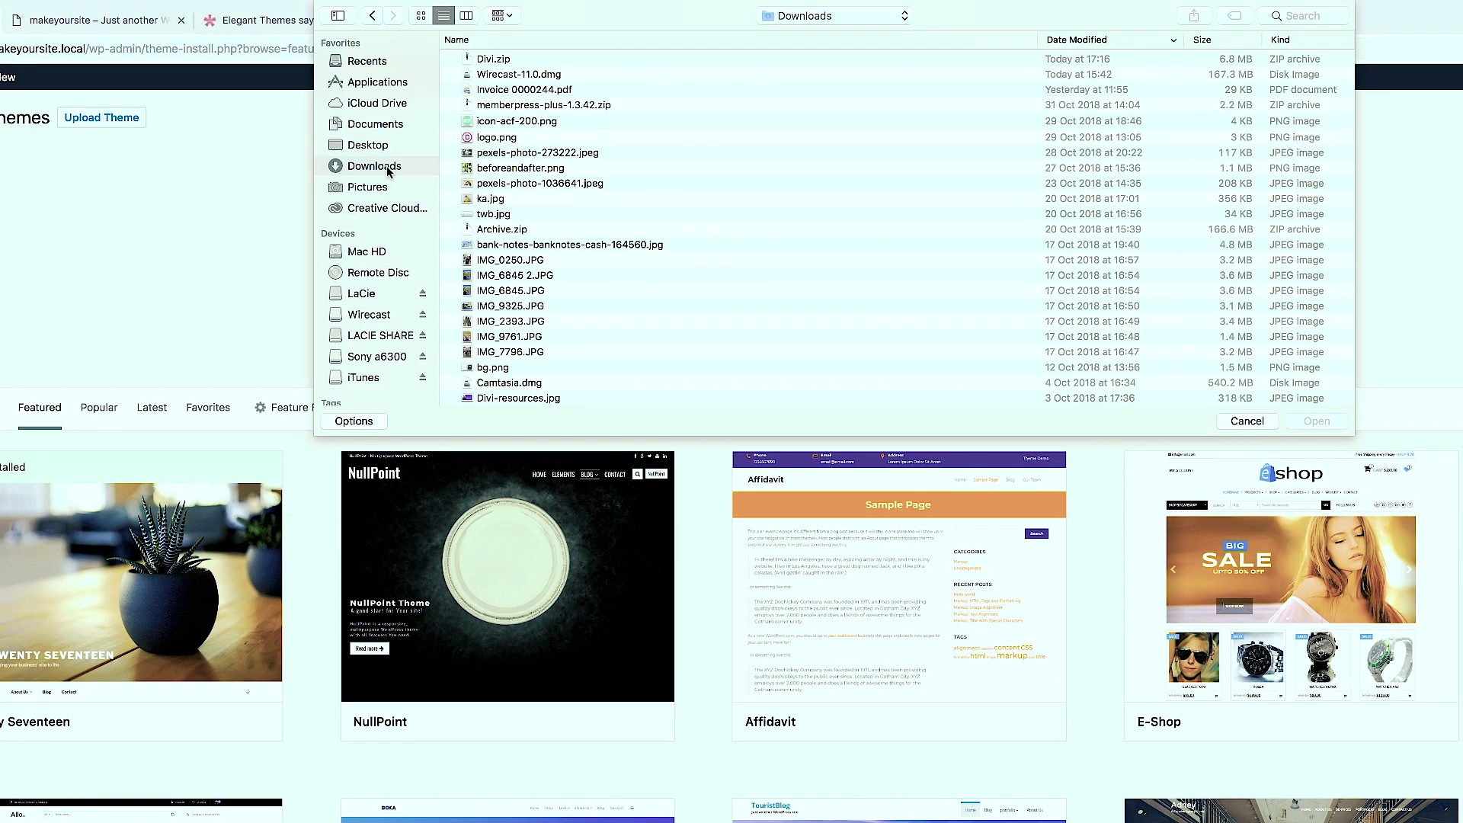
pyautogui.doubleClick(517, 63)
pyautogui.click(801, 289)
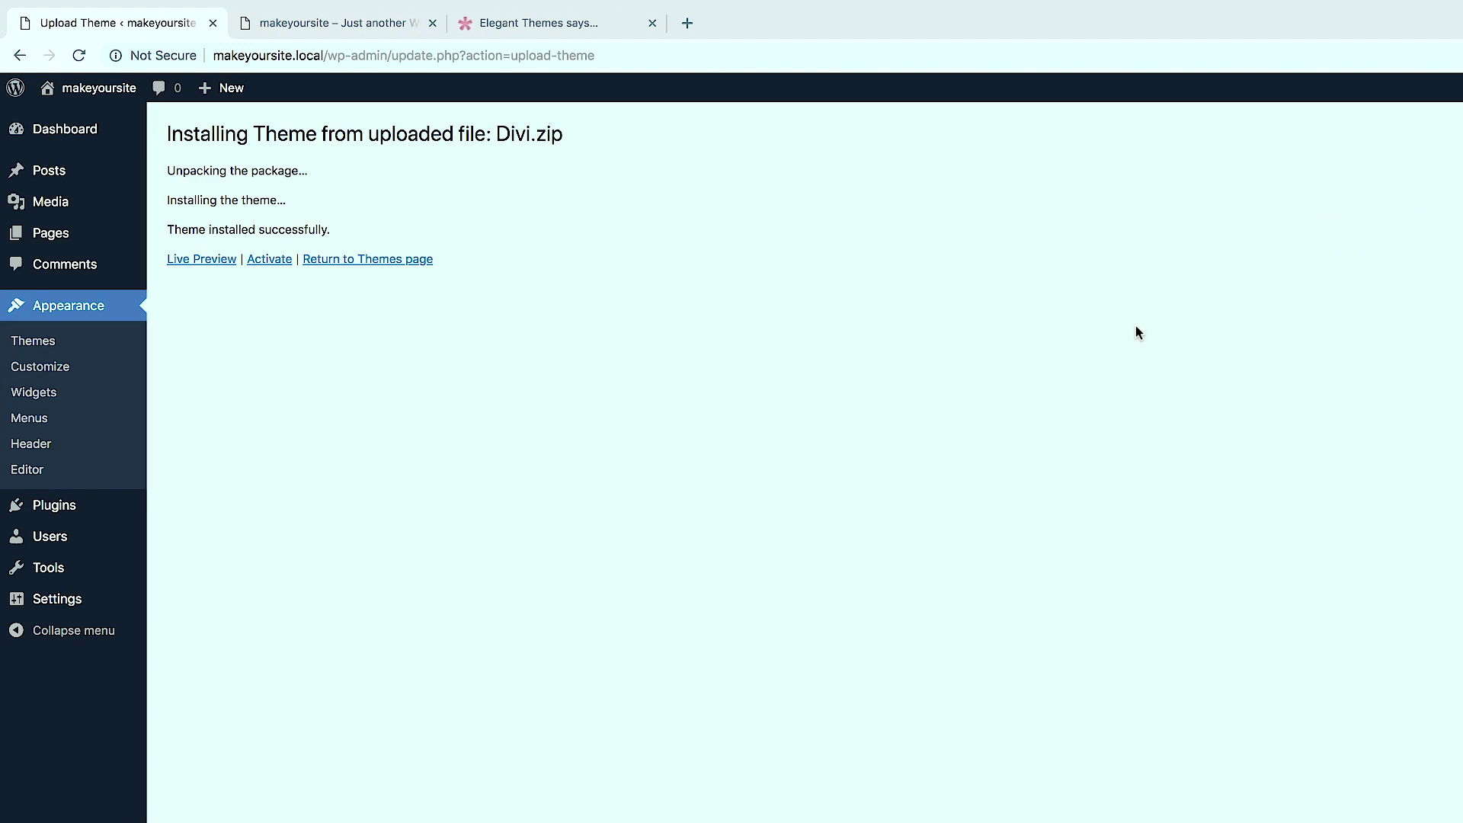
pyautogui.click(274, 260)
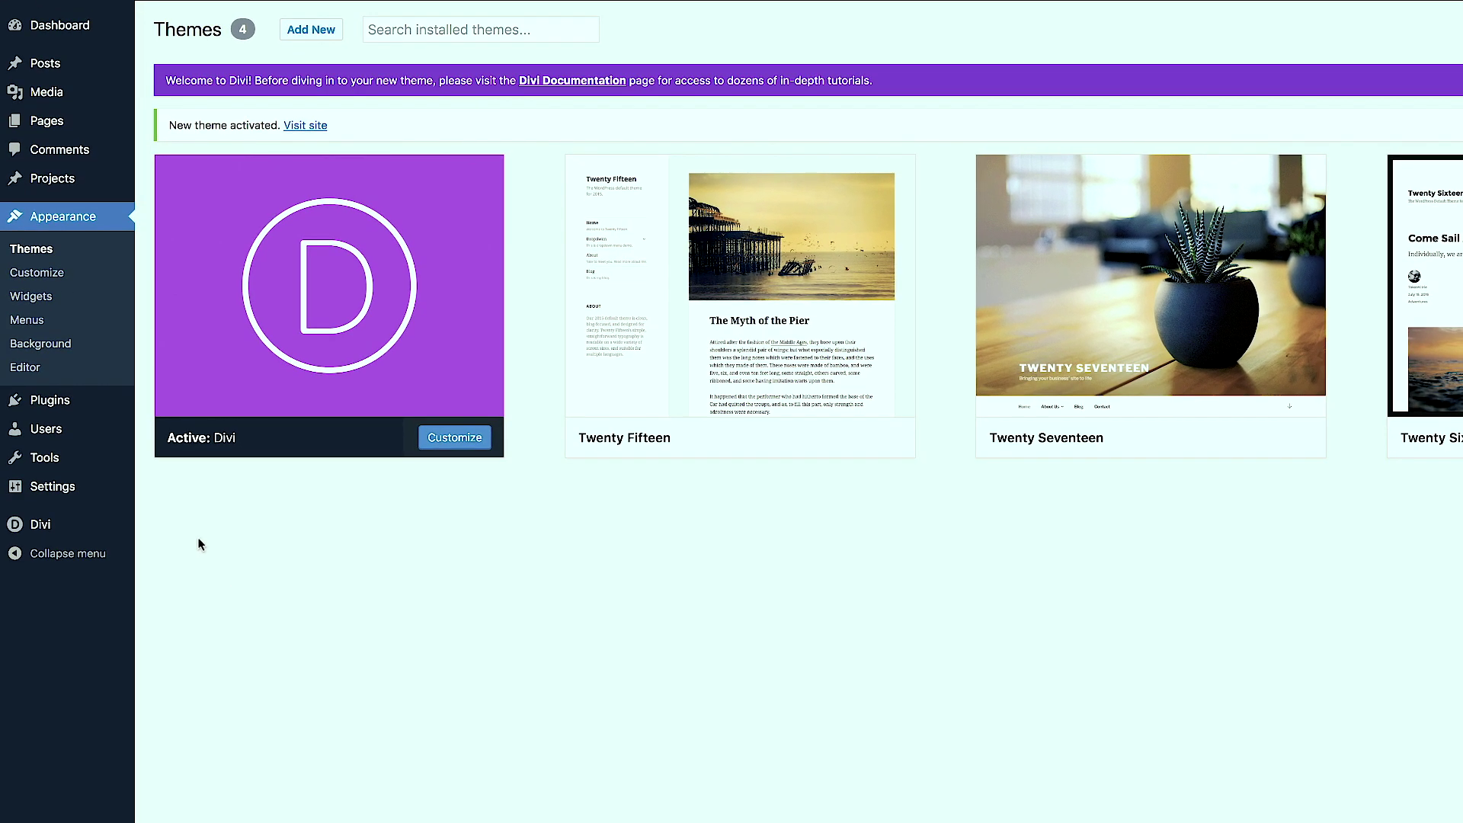
# Enter the Elegant Themes username and API key in Divi's update options, save the changes and decline storing the login.
pyautogui.moveTo(53, 526)
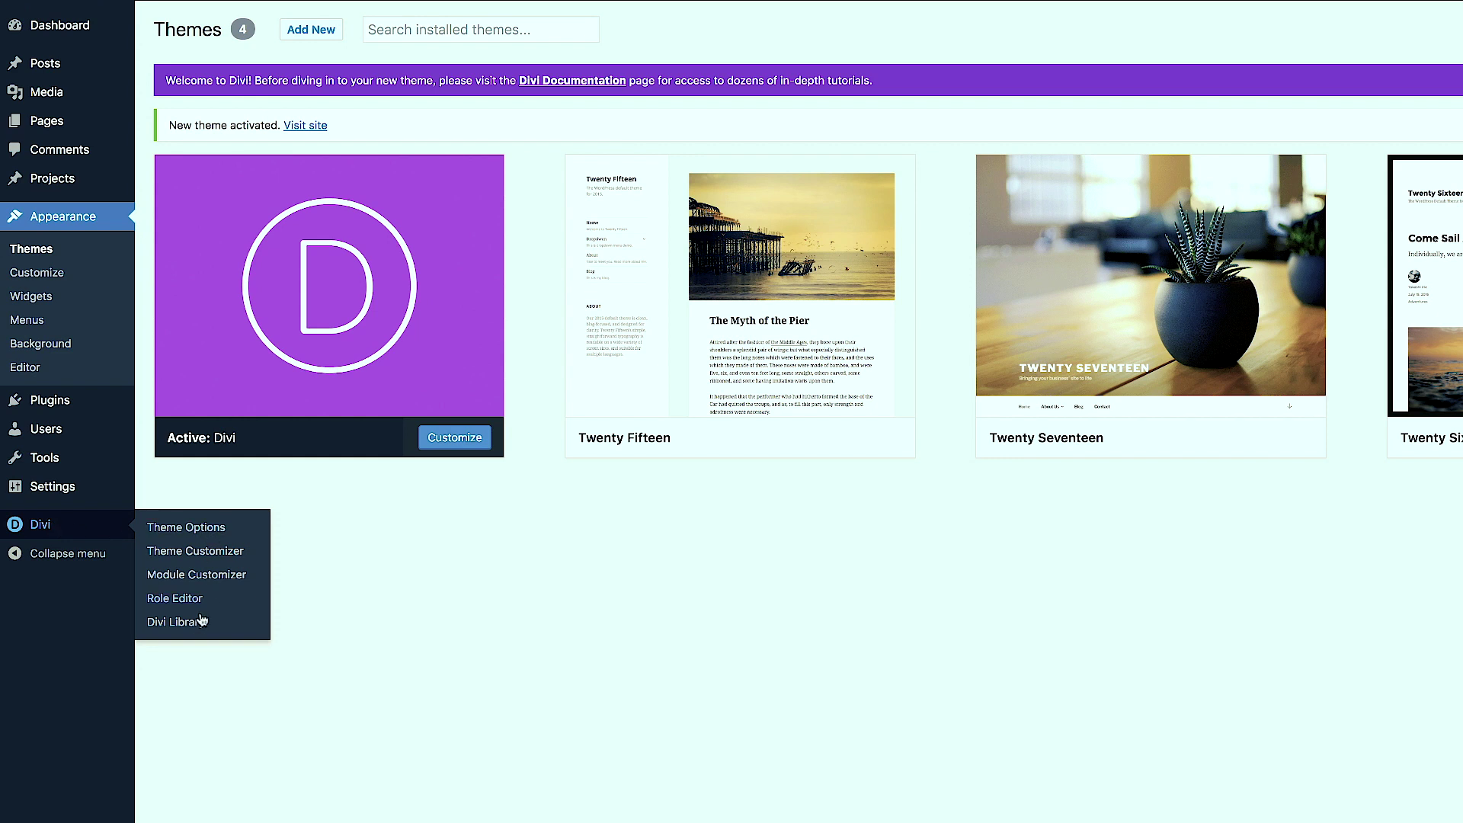
pyautogui.click(216, 535)
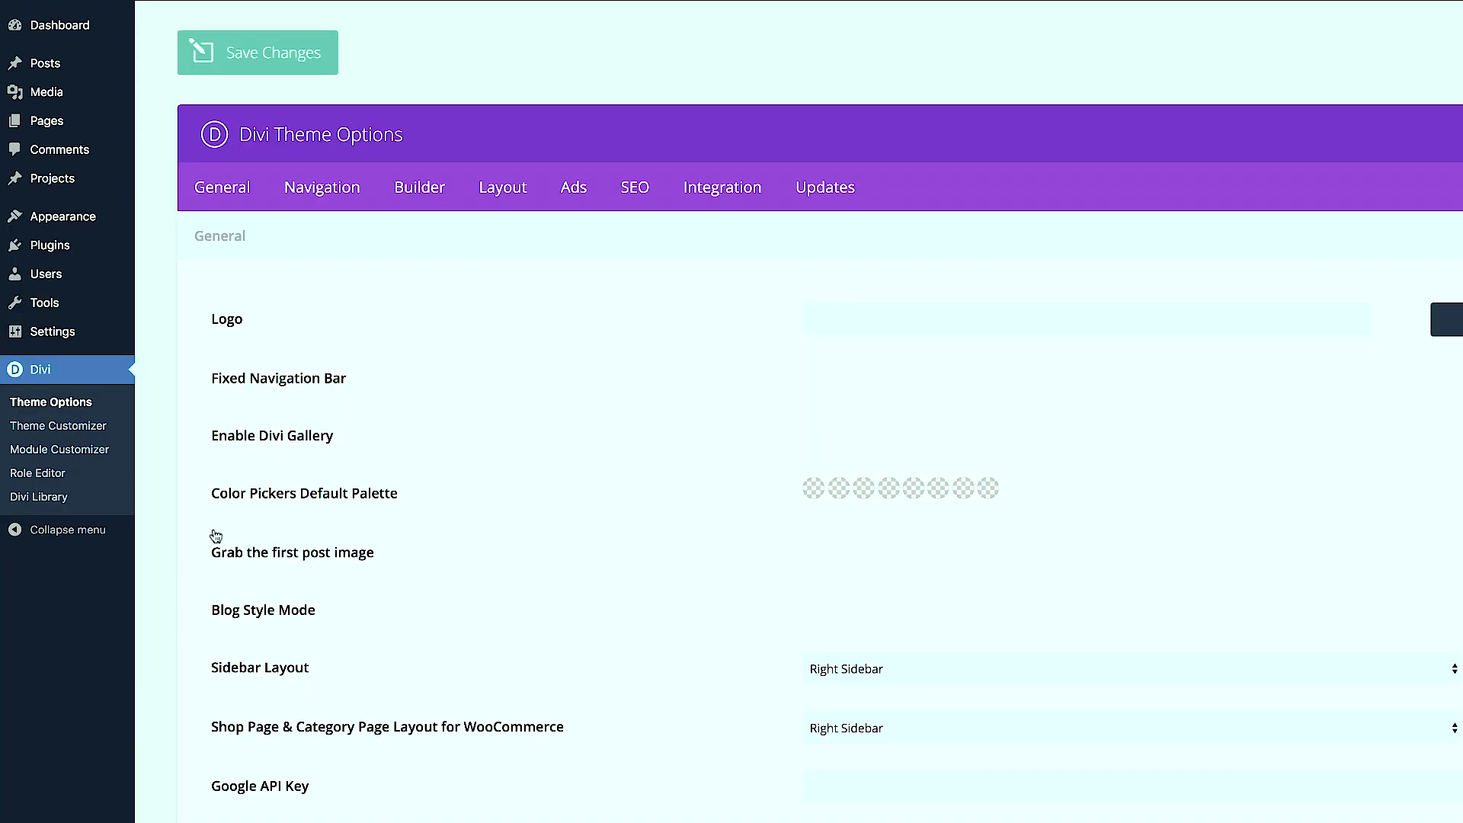
pyautogui.click(836, 195)
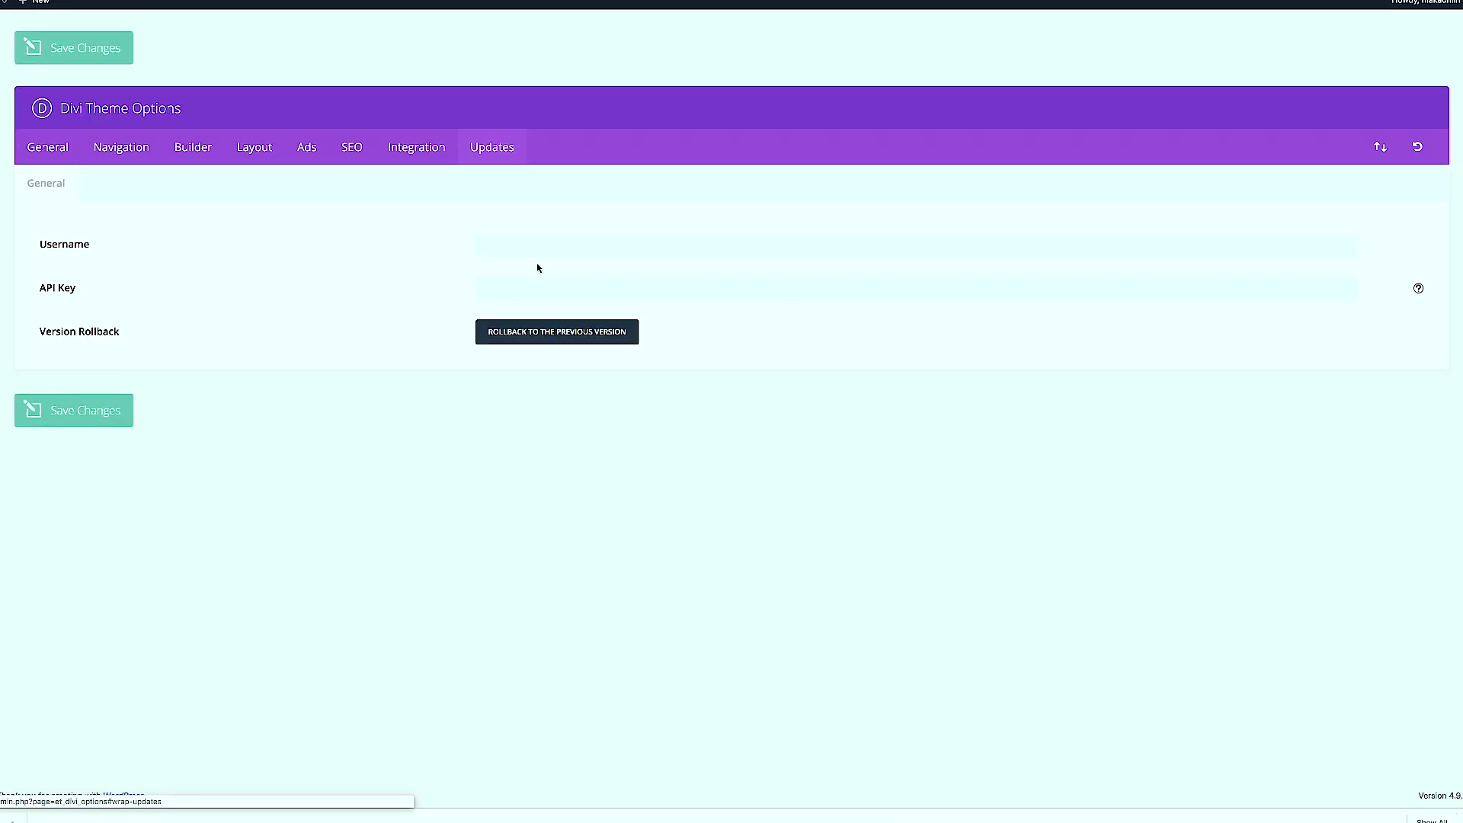
pyautogui.click(530, 243)
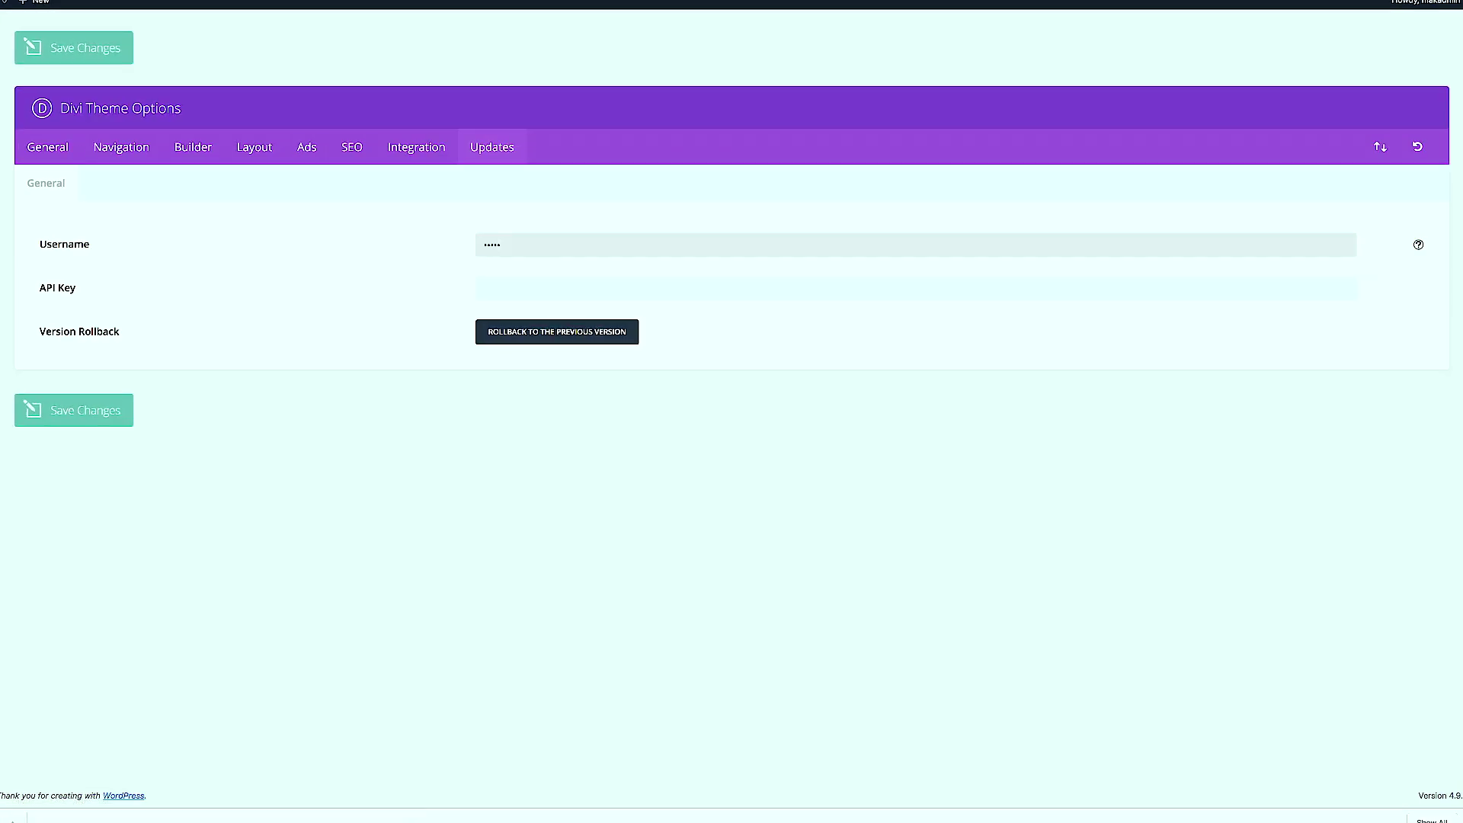
pyautogui.press('super+v')
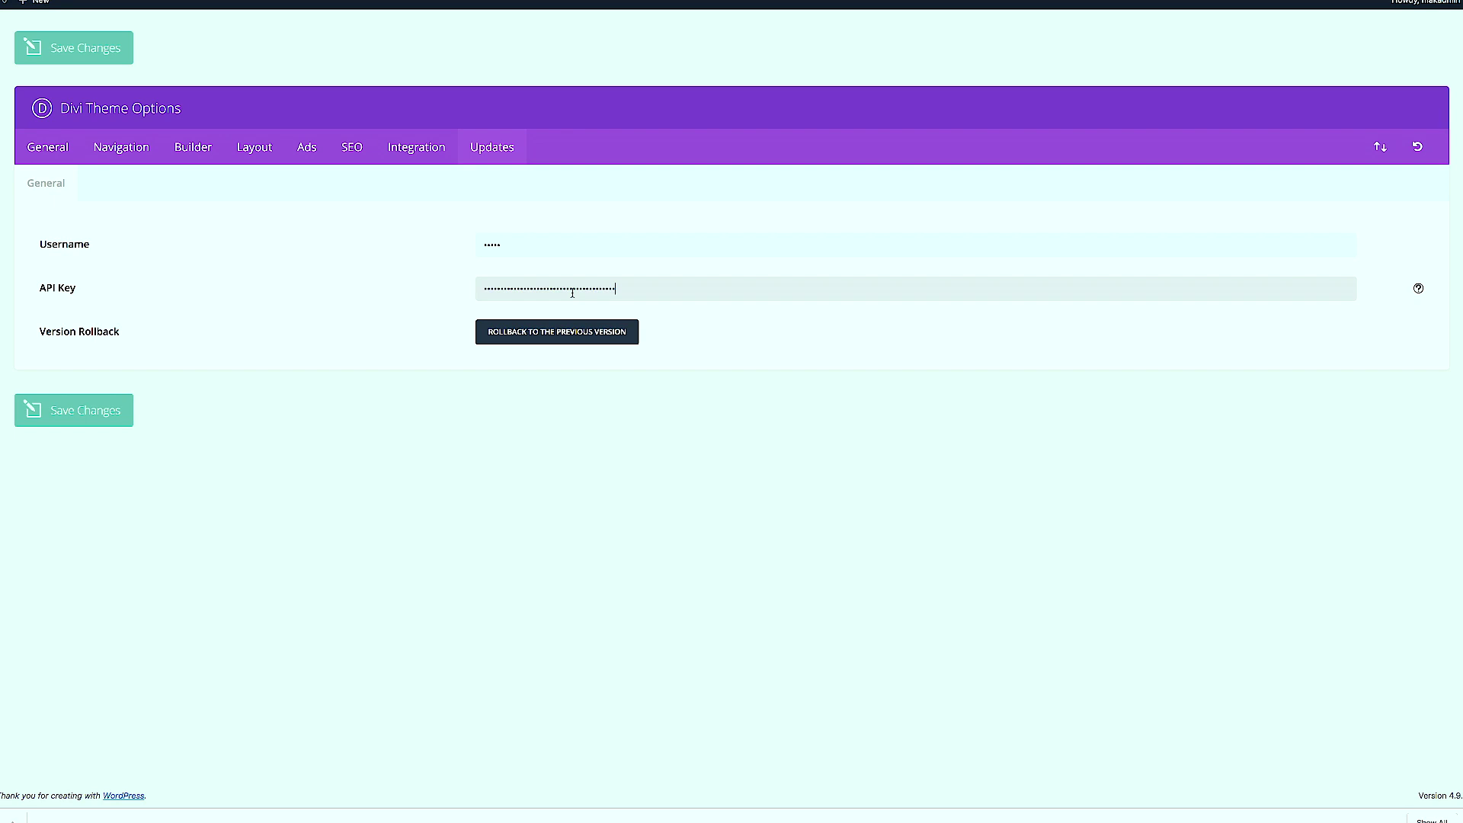
pyautogui.click(107, 413)
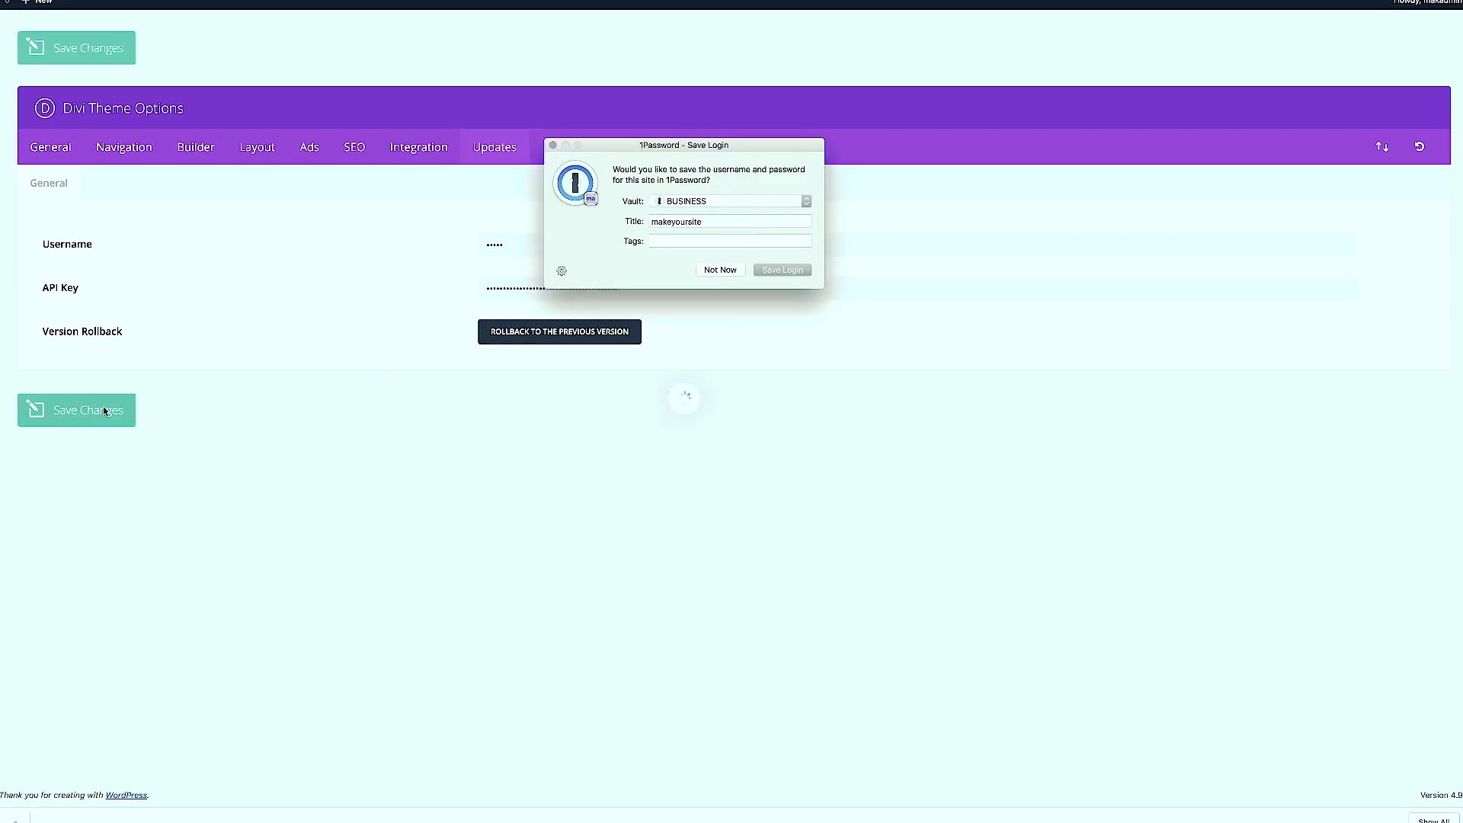
pyautogui.press('Escape')
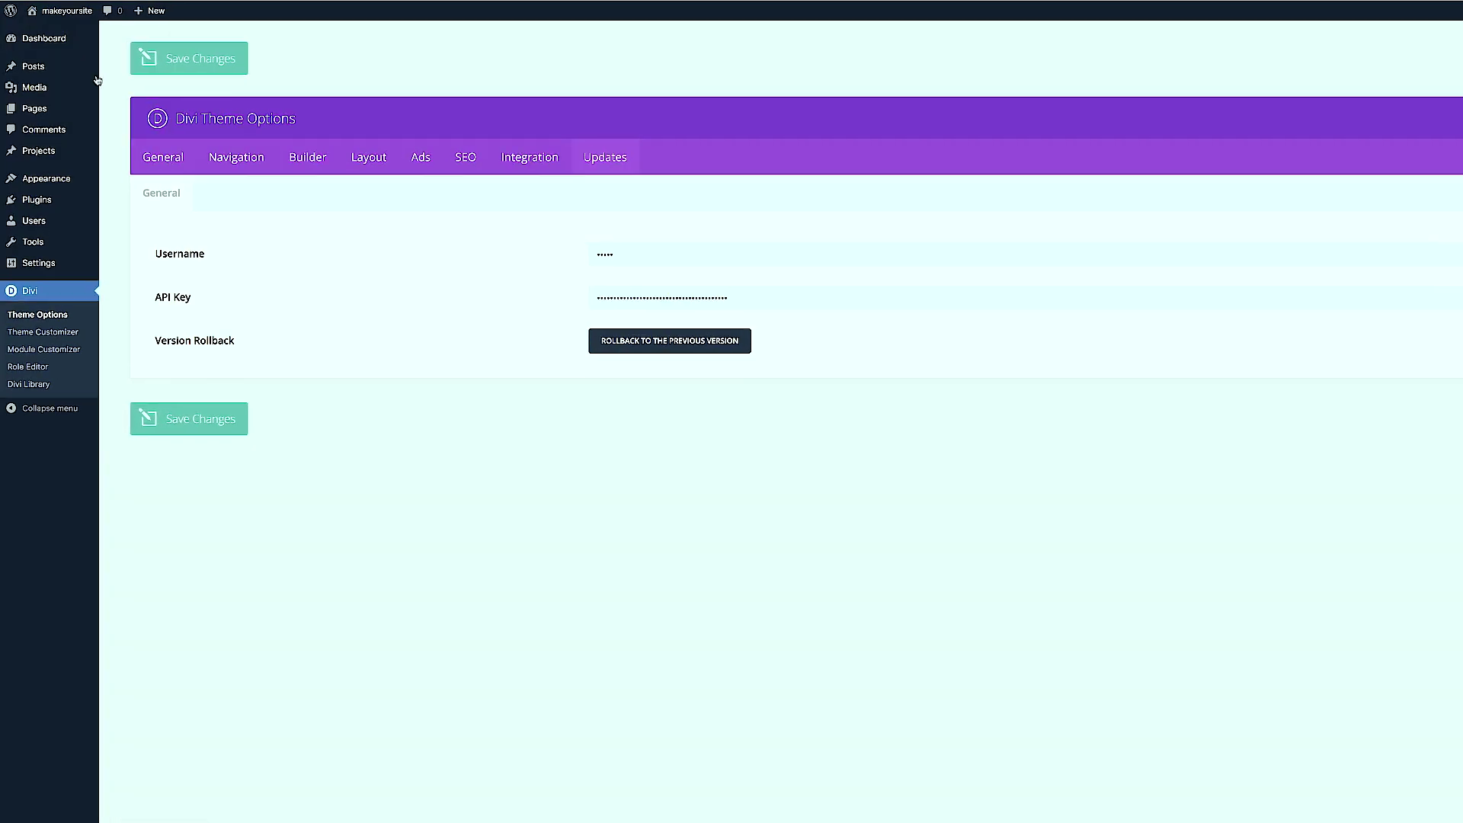
# Edit the Home page with the Divi Builder in visual mode and start building past the welcome message.
pyautogui.moveTo(65, 177)
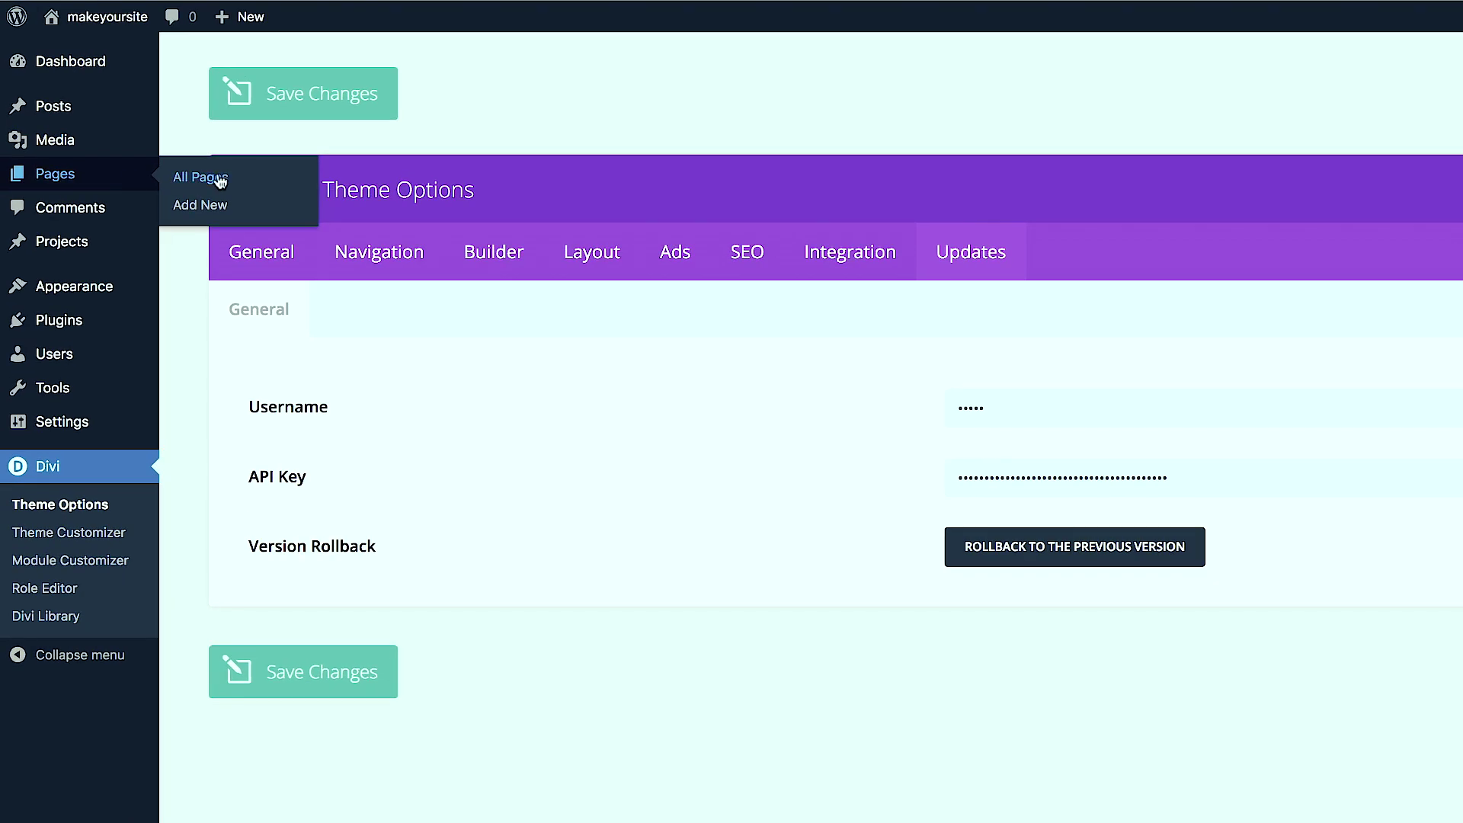
pyautogui.click(219, 180)
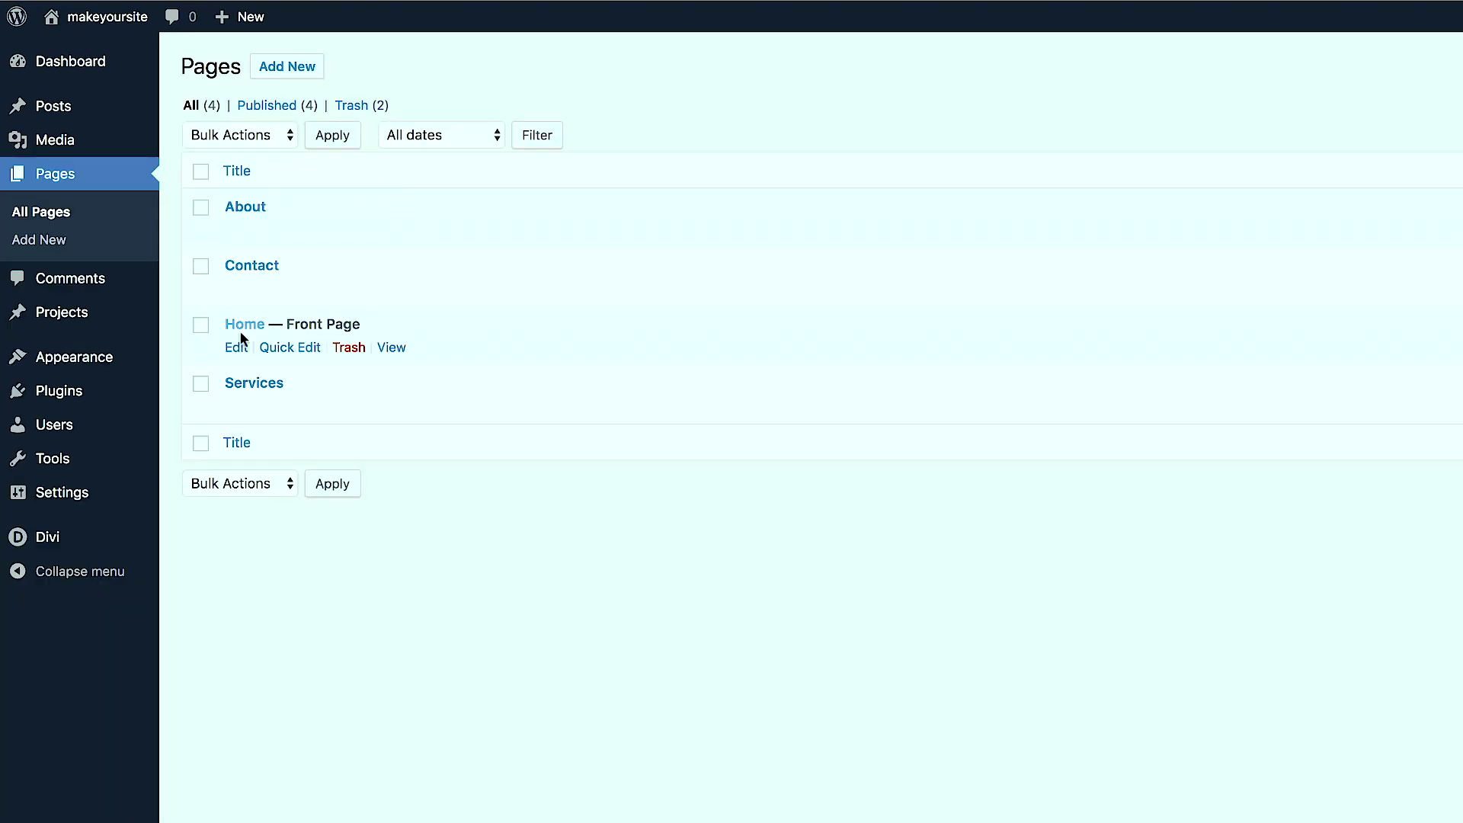
pyautogui.moveTo(373, 352)
pyautogui.click(237, 349)
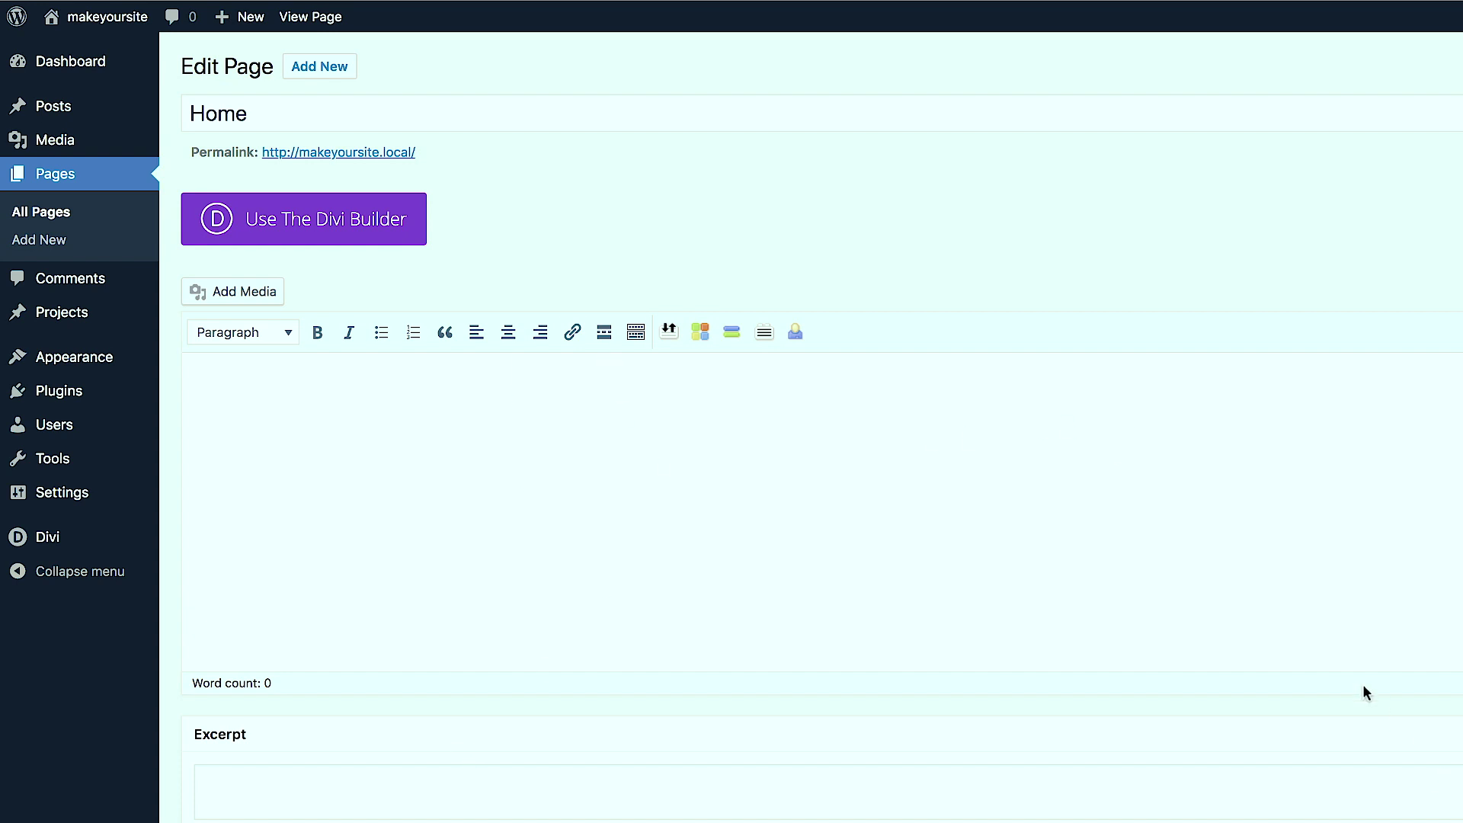
pyautogui.click(339, 225)
pyautogui.click(569, 229)
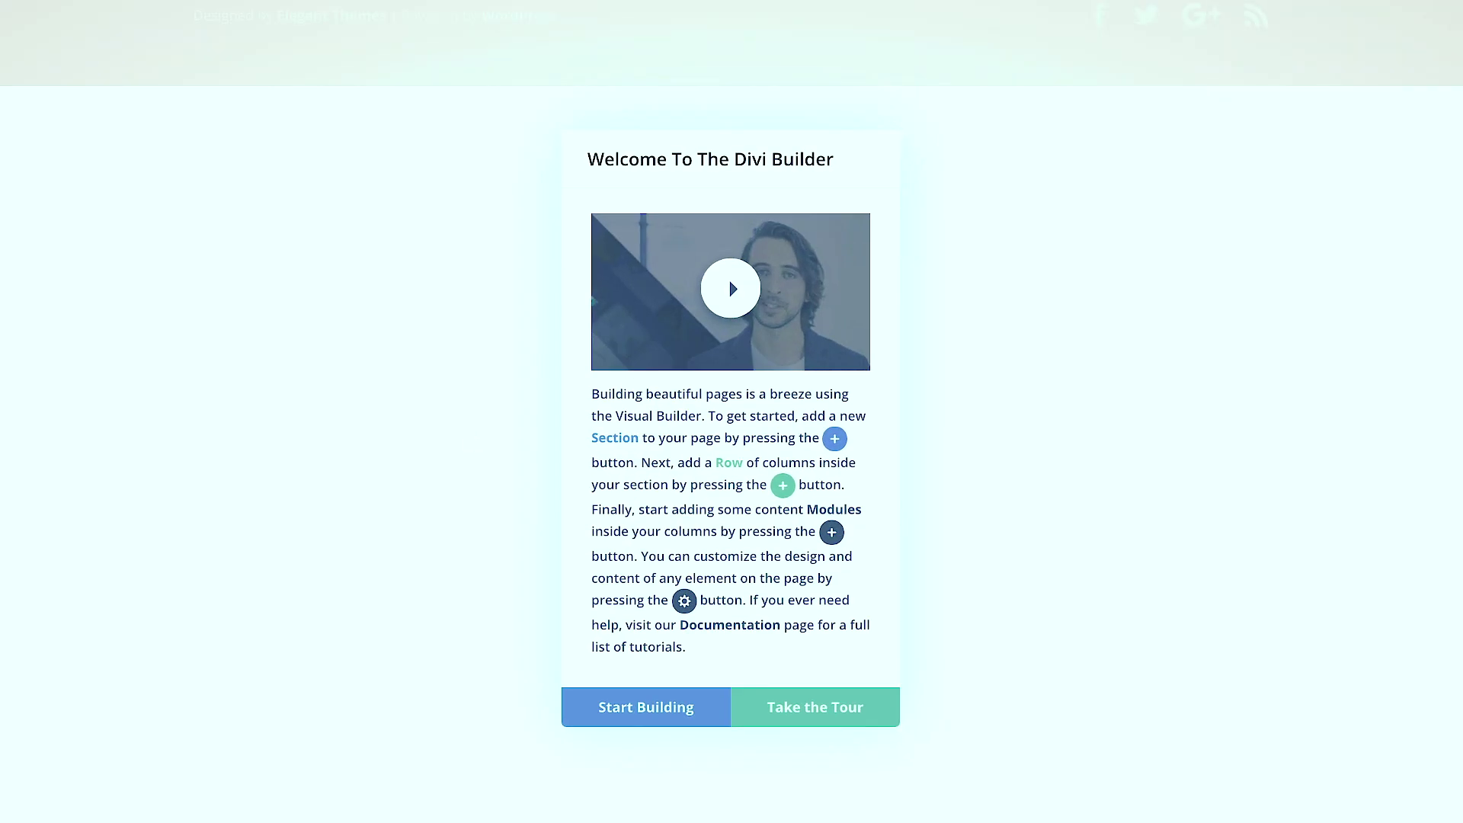
pyautogui.click(640, 709)
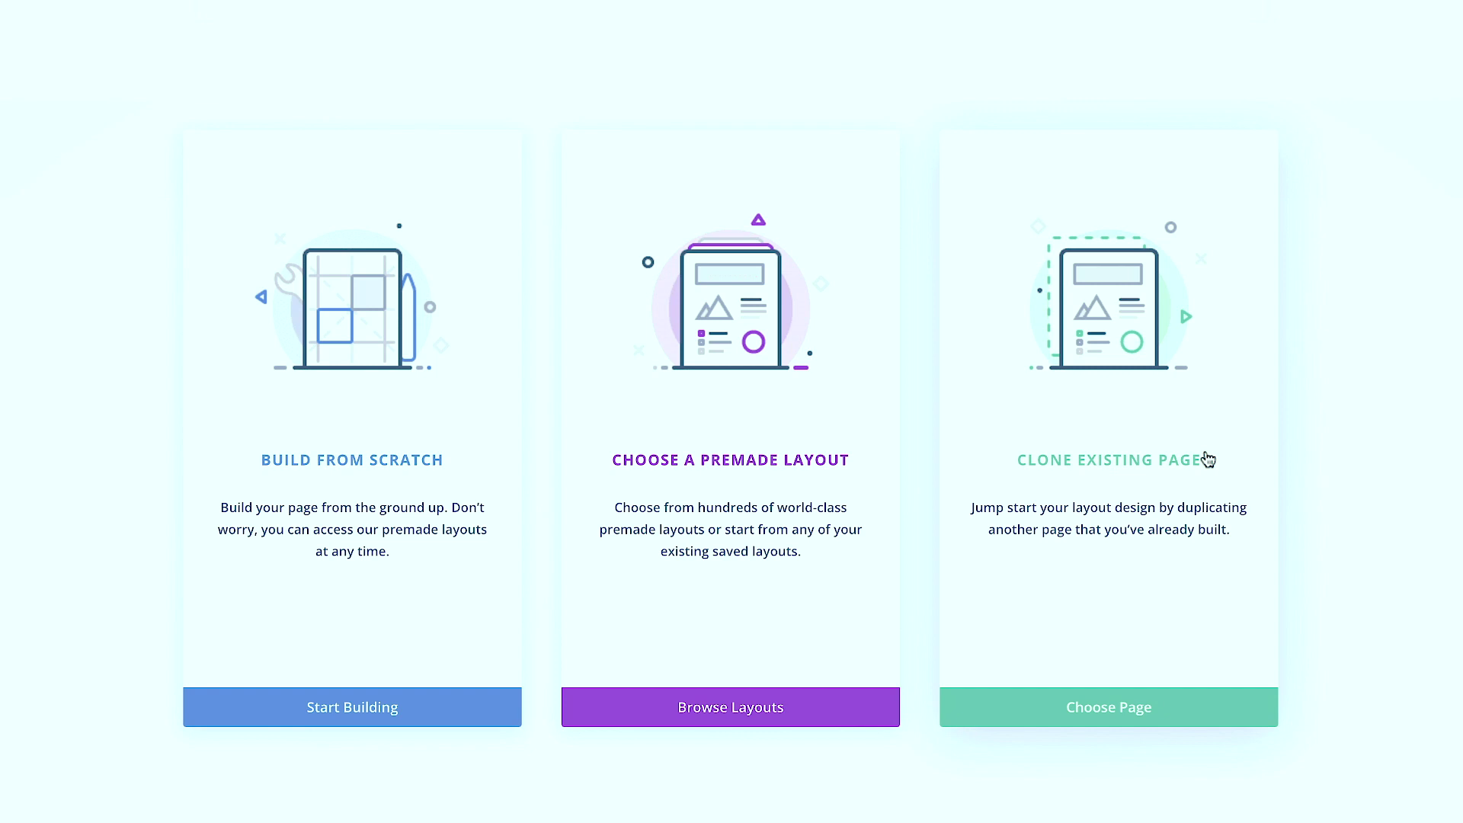
# Choose to start from a premade layout and filter the layout packs to only the Health & Fitness category.
pyautogui.click(753, 457)
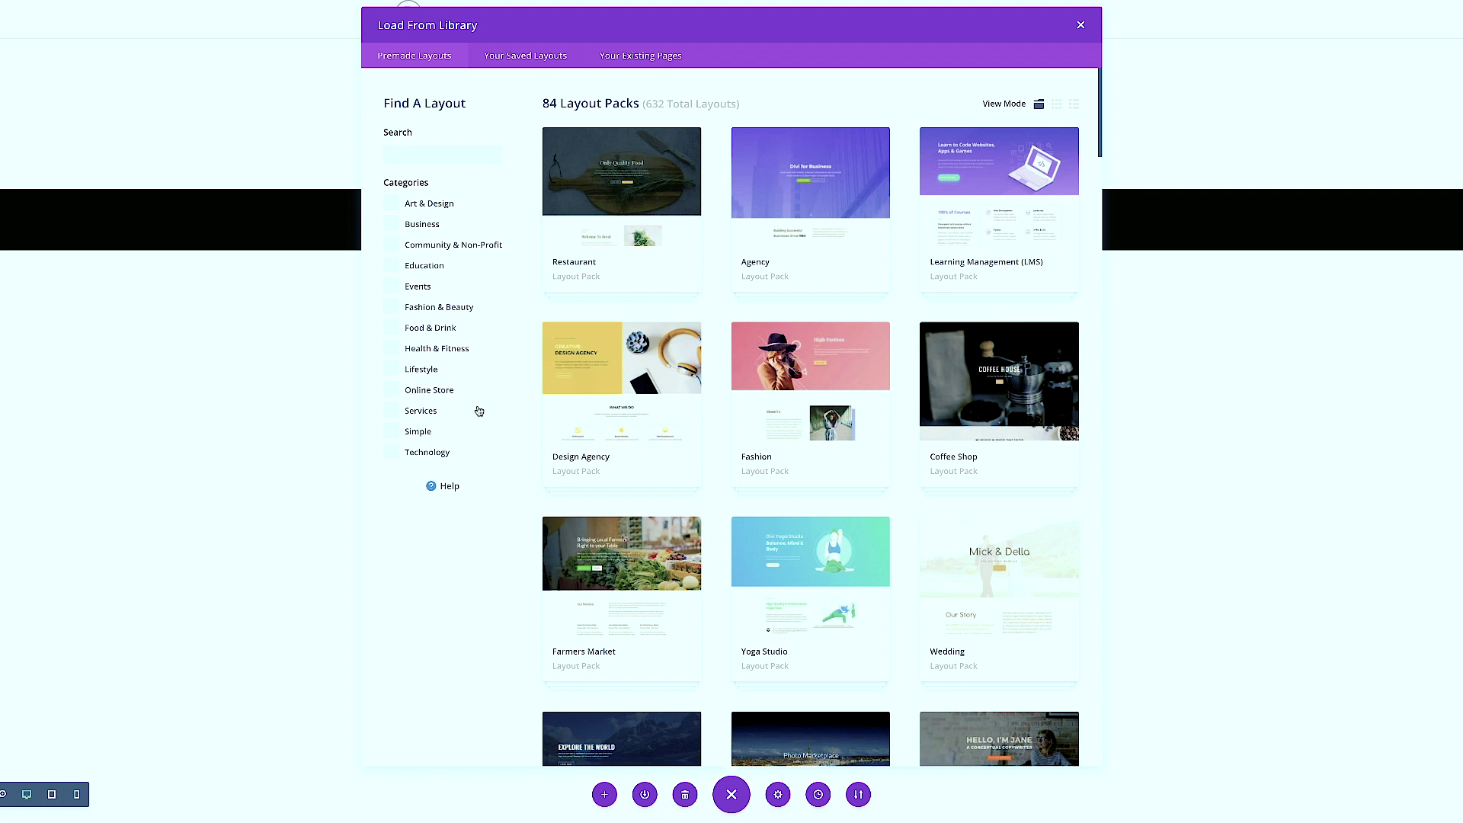
pyautogui.click(435, 309)
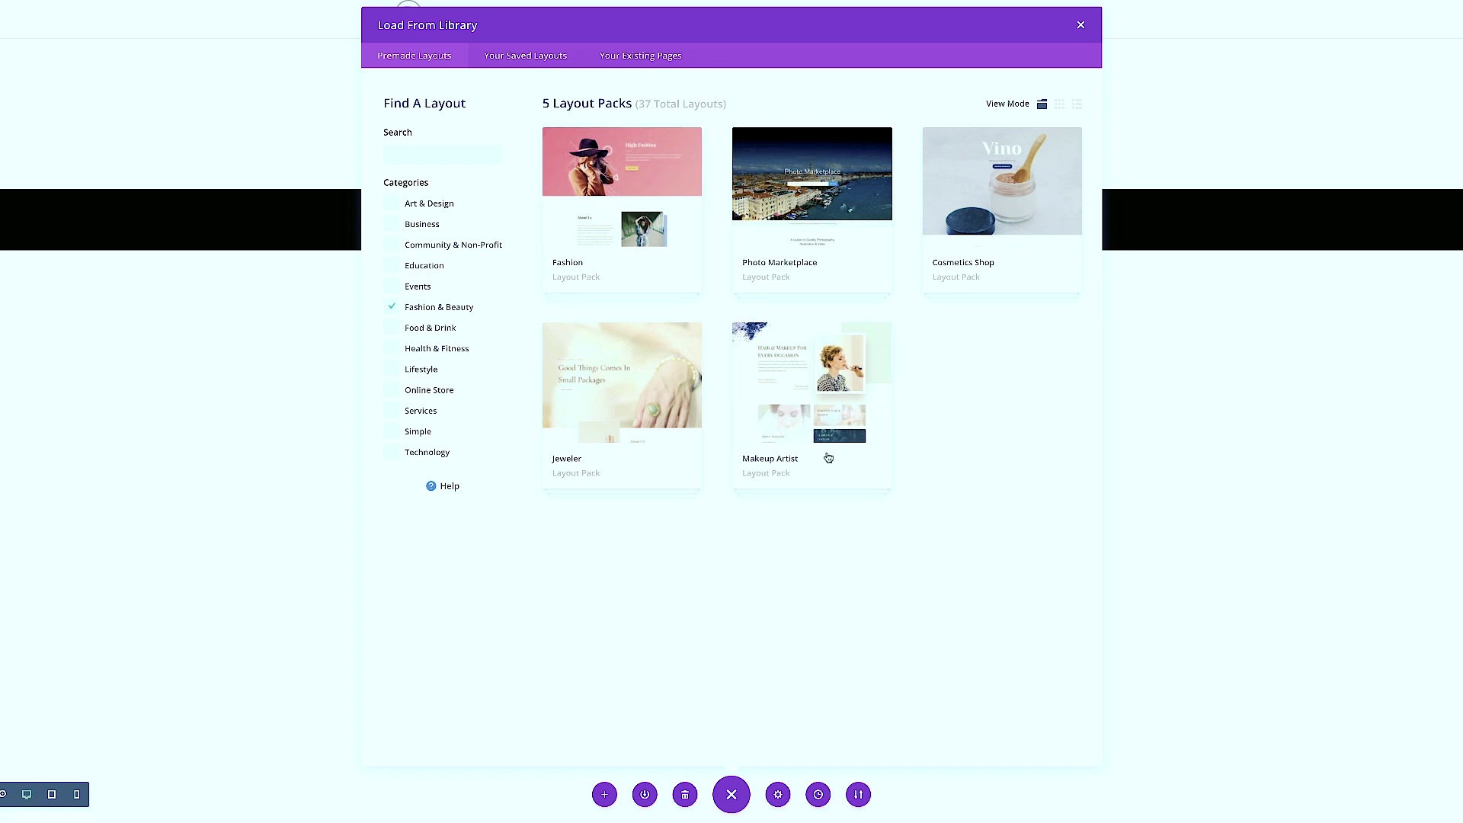
pyautogui.click(449, 353)
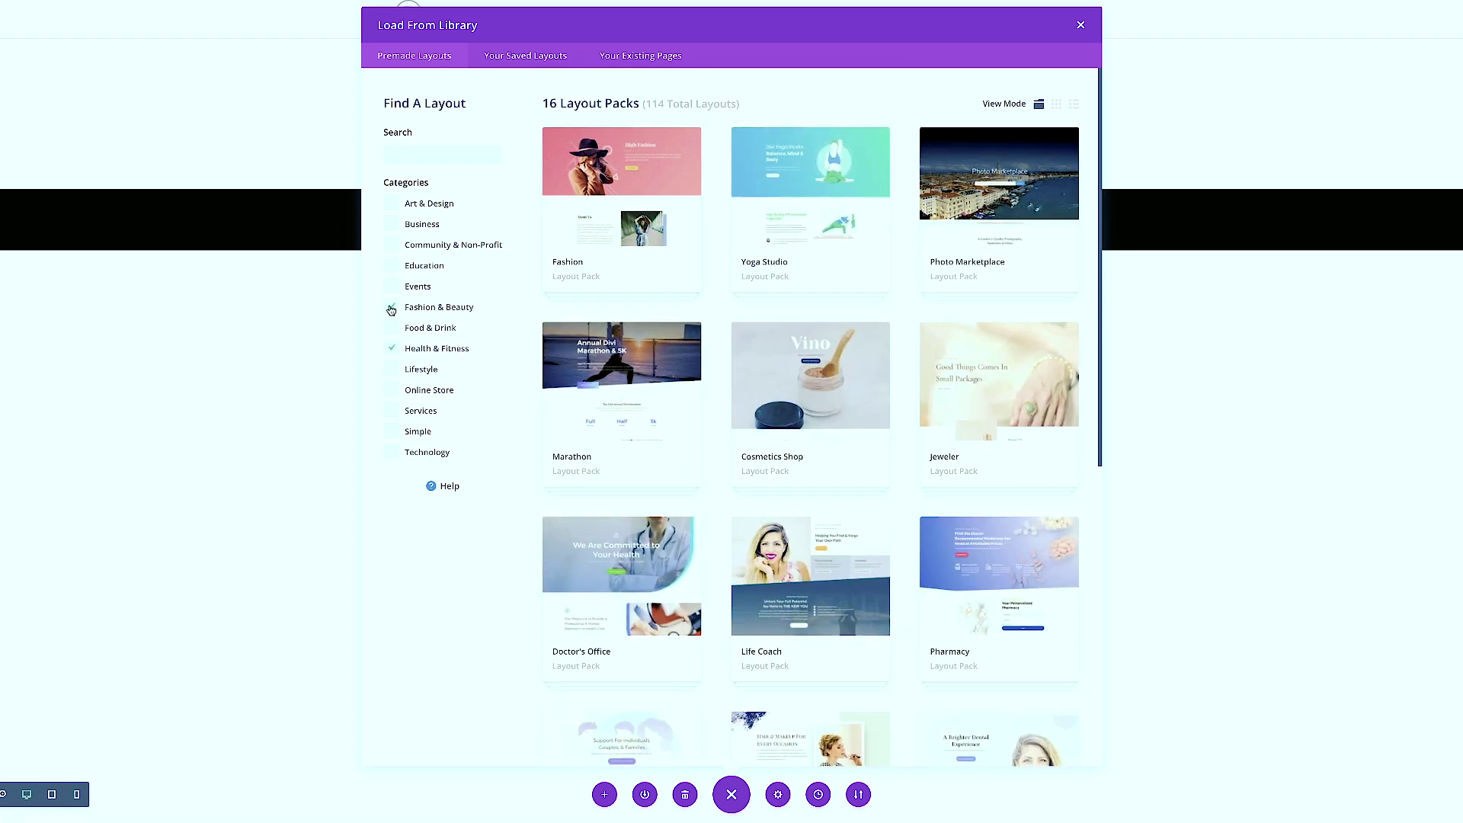
pyautogui.click(394, 309)
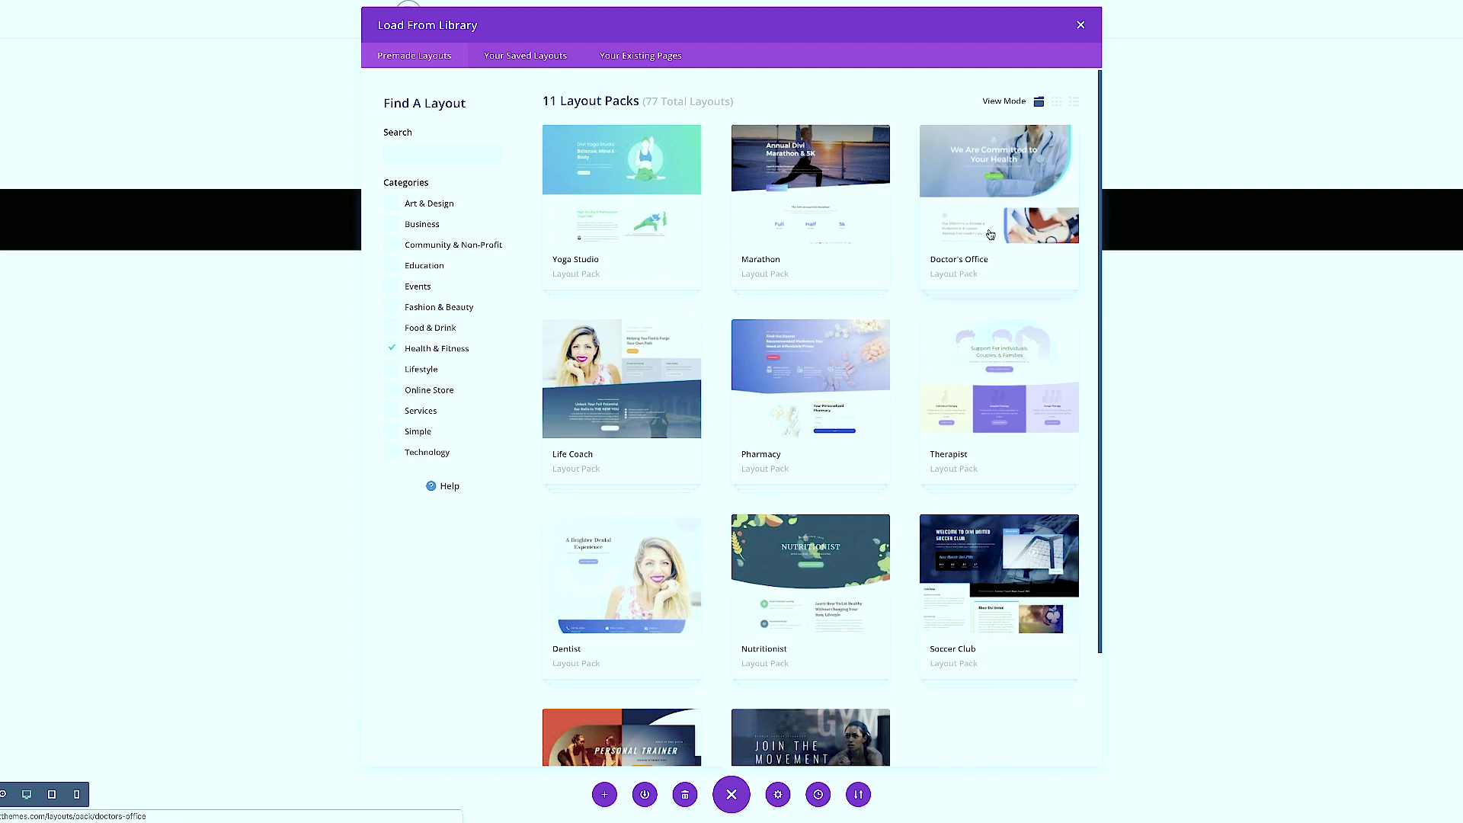
# Open the Fitness Gym layout pack and preview its About, Blog, Classes, Contact, Landing and Pricing layouts.
pyautogui.scroll(-2, 832, 659)
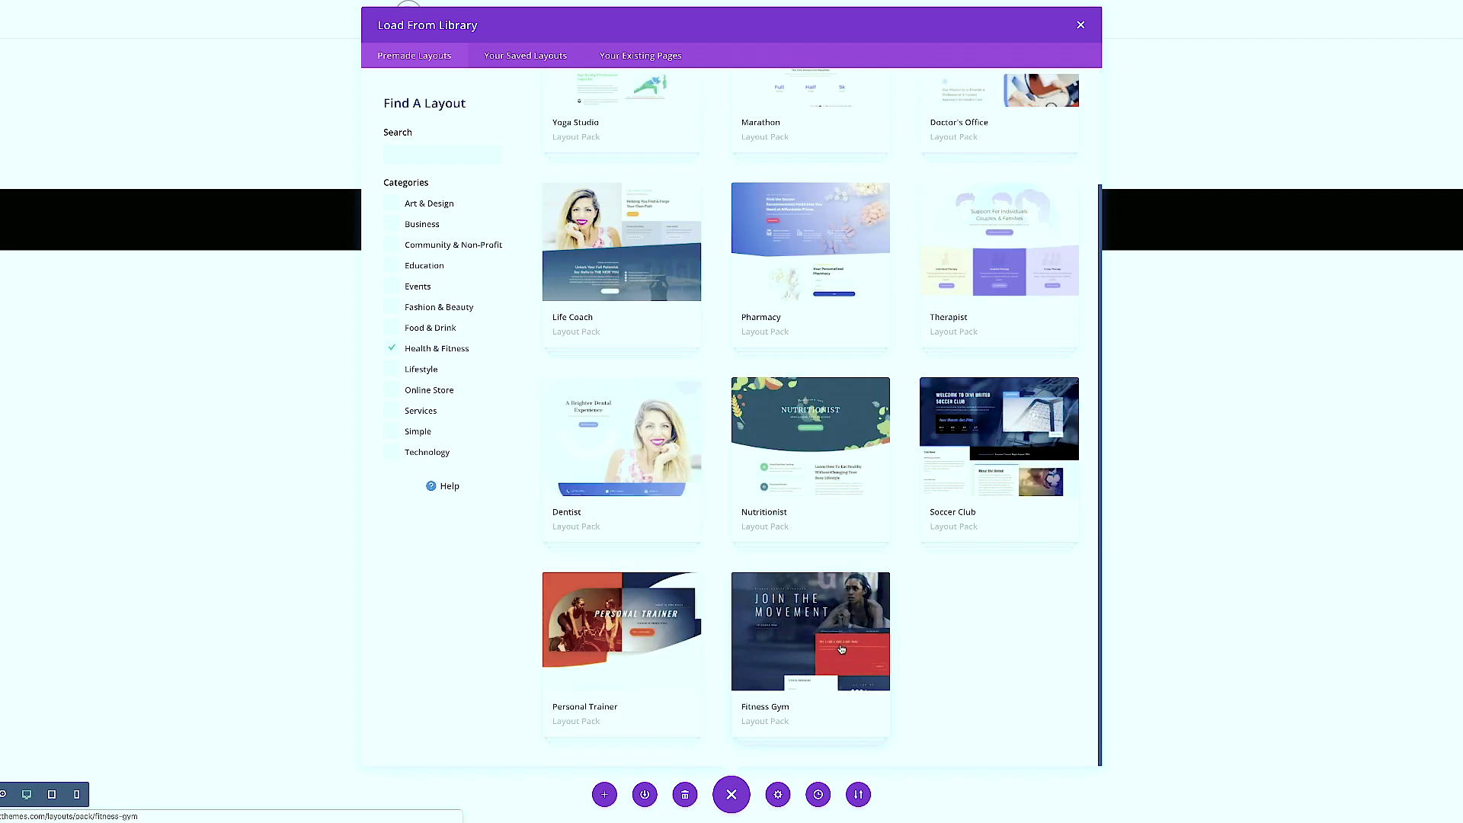
pyautogui.click(833, 658)
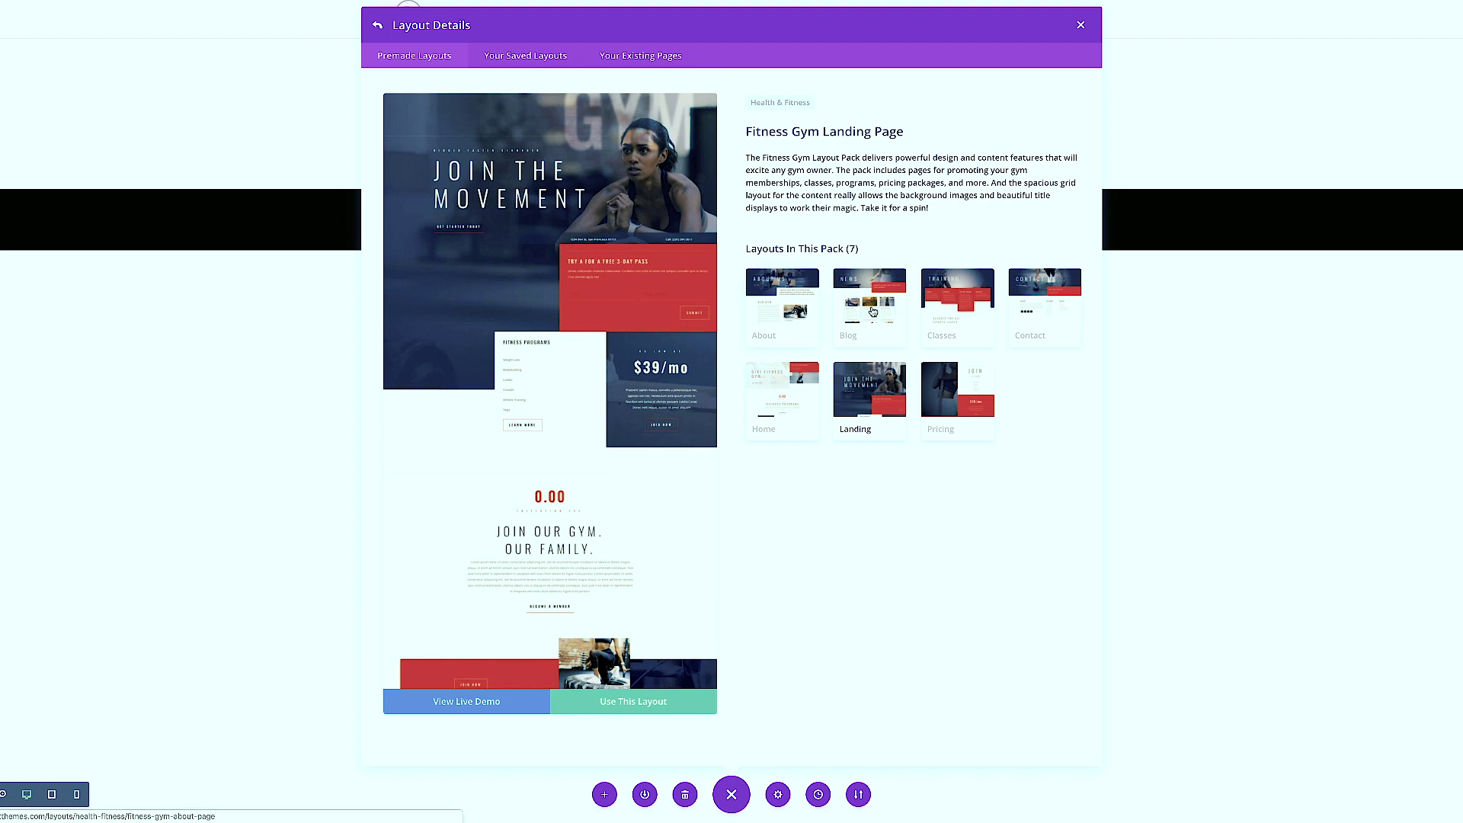
pyautogui.click(783, 318)
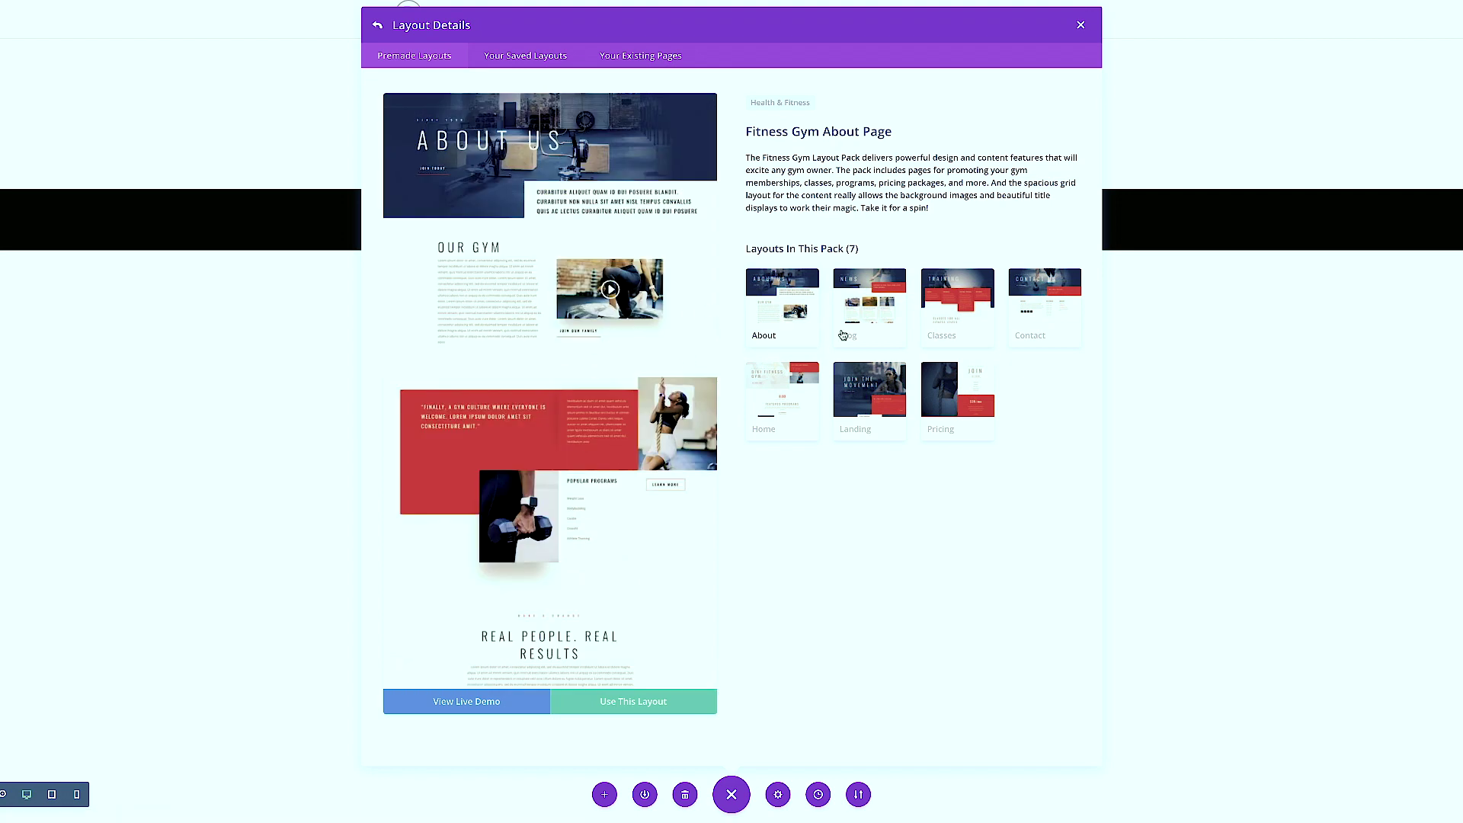
pyautogui.click(878, 337)
pyautogui.click(969, 336)
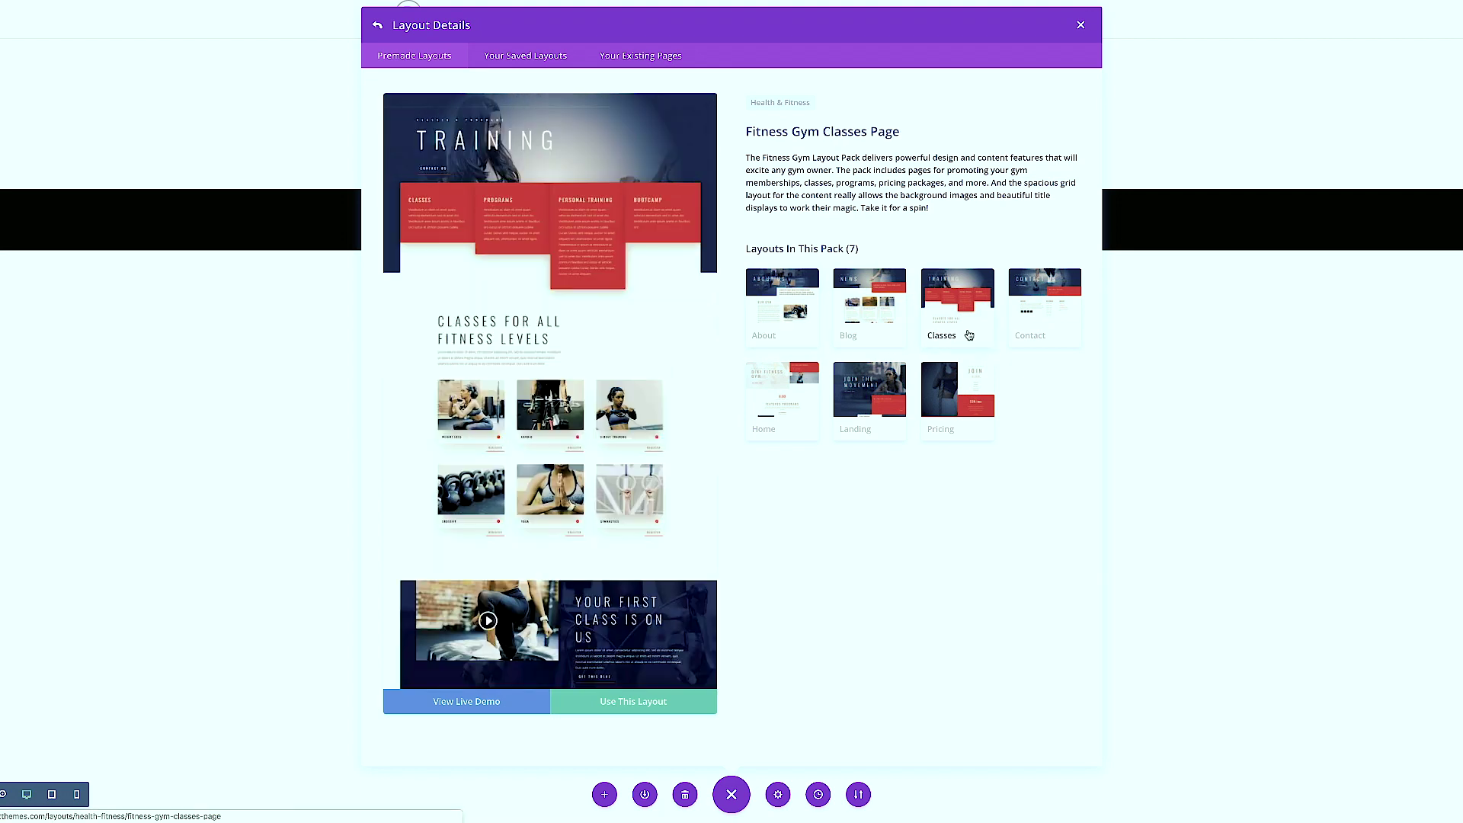
pyautogui.click(1047, 329)
pyautogui.click(869, 414)
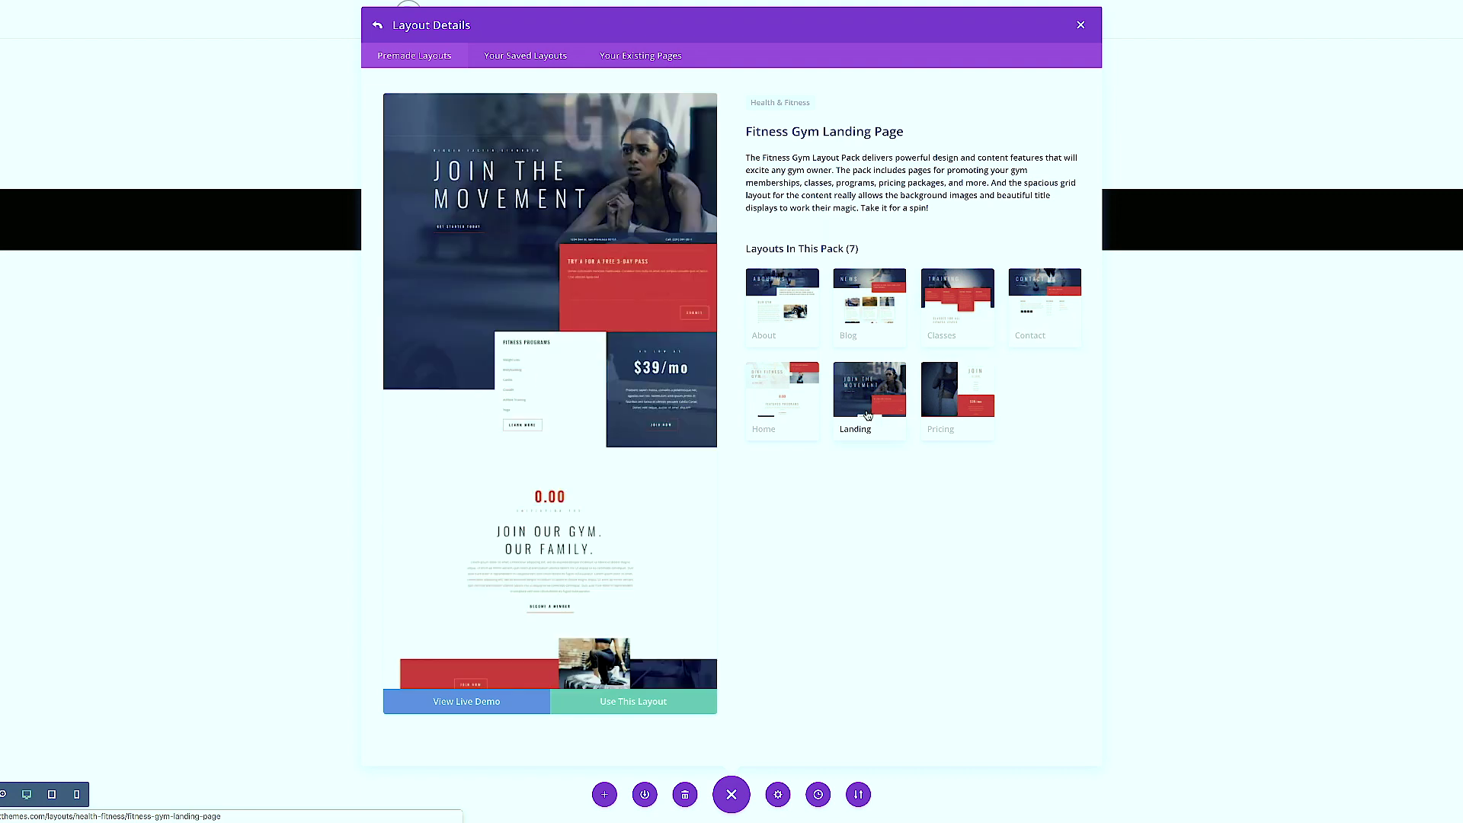
pyautogui.click(971, 415)
# Load the Fitness Gym pack's Home layout into the Home page and refresh the site's front end to view it.
pyautogui.click(775, 409)
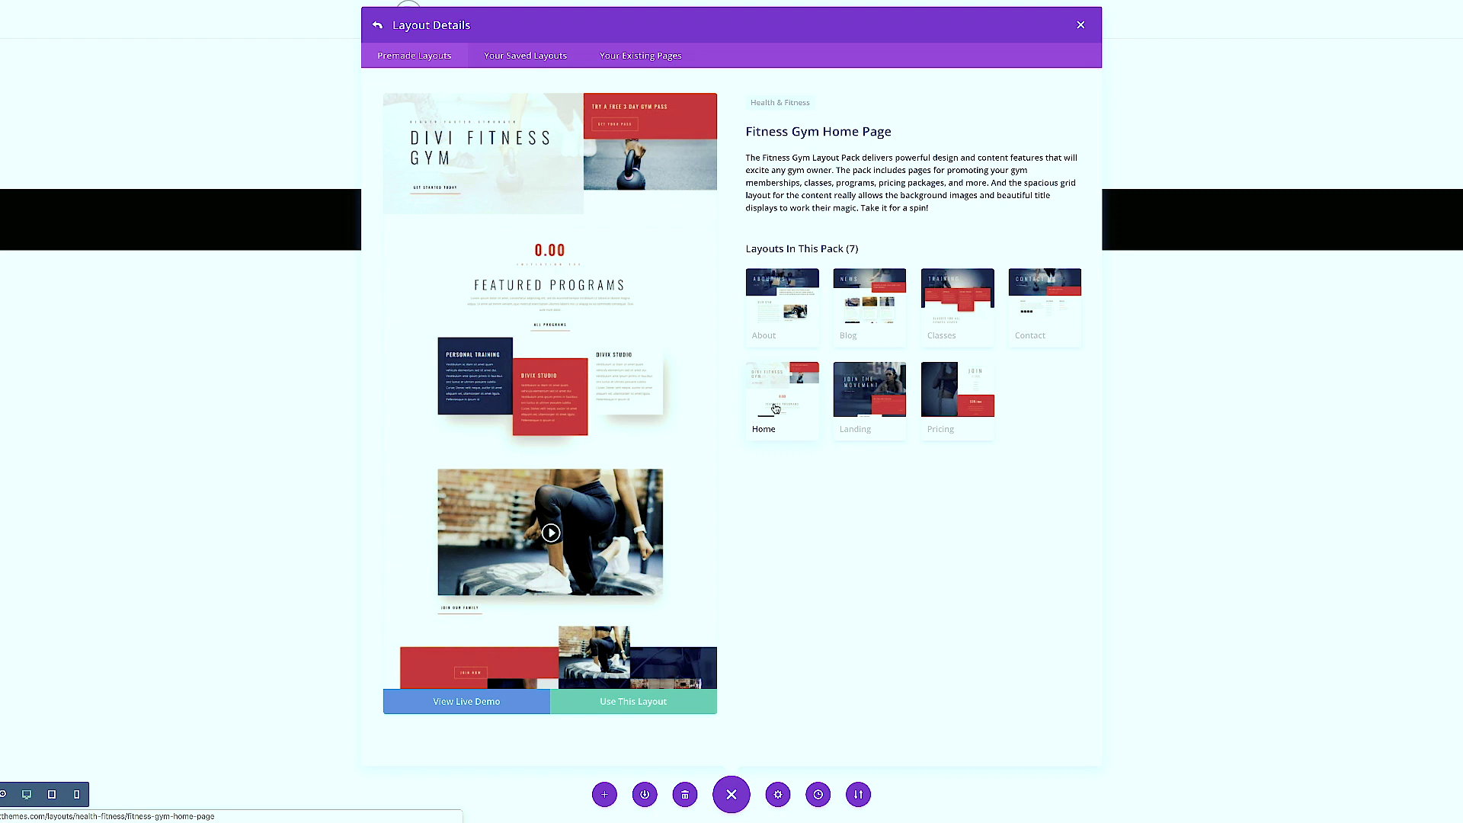
pyautogui.click(658, 706)
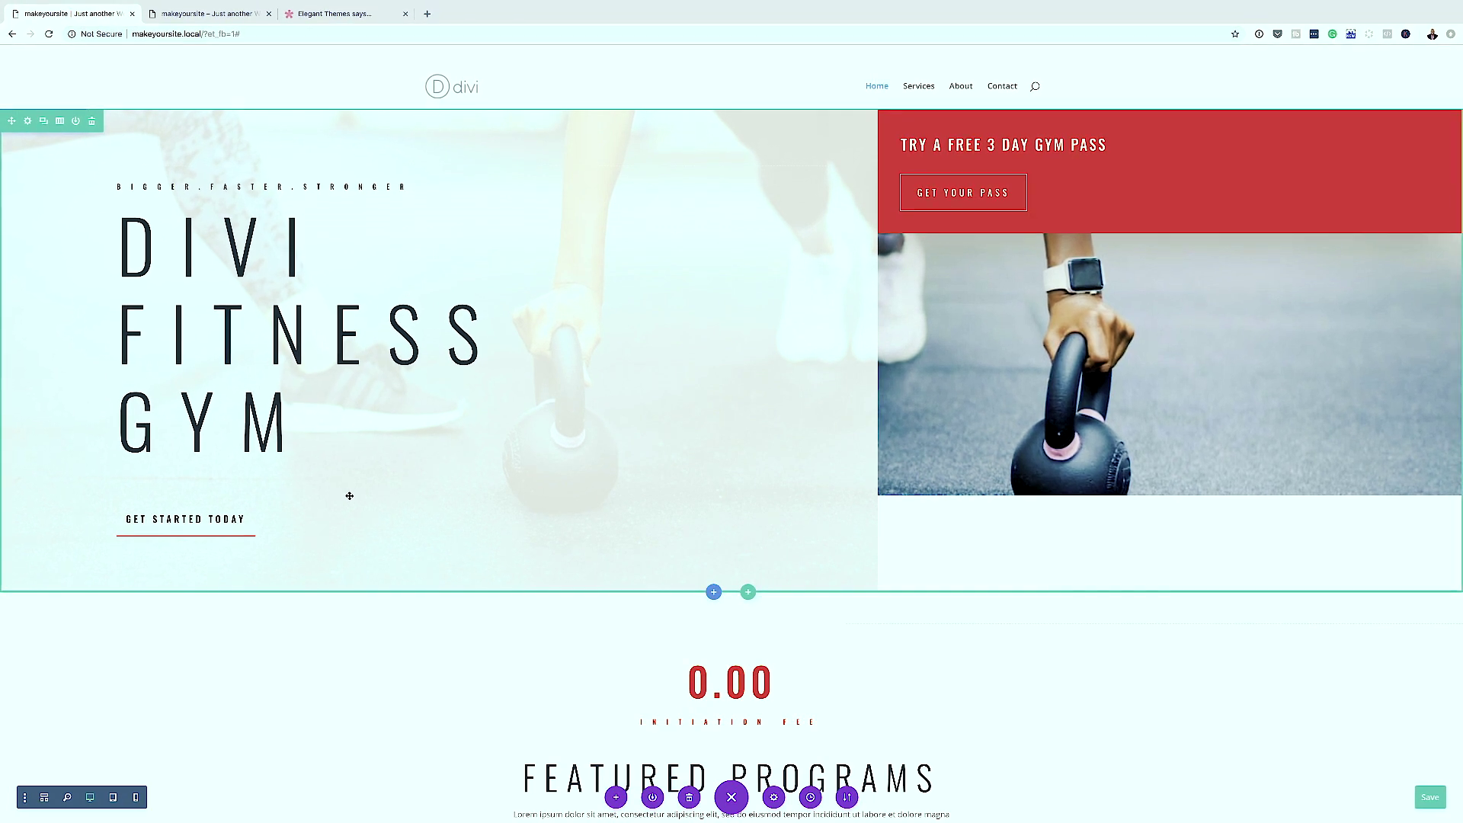
pyautogui.click(225, 17)
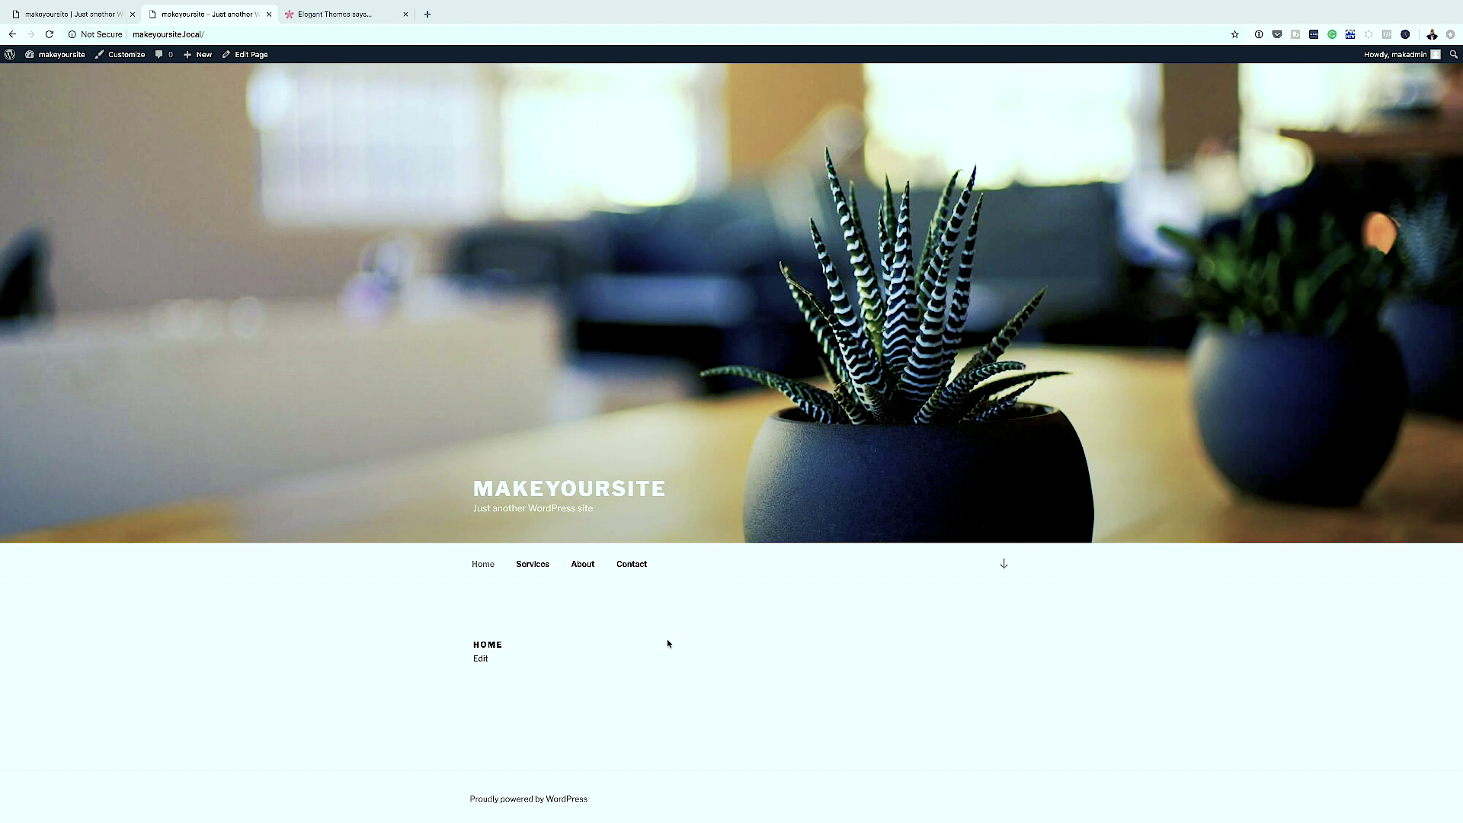
pyautogui.click(49, 34)
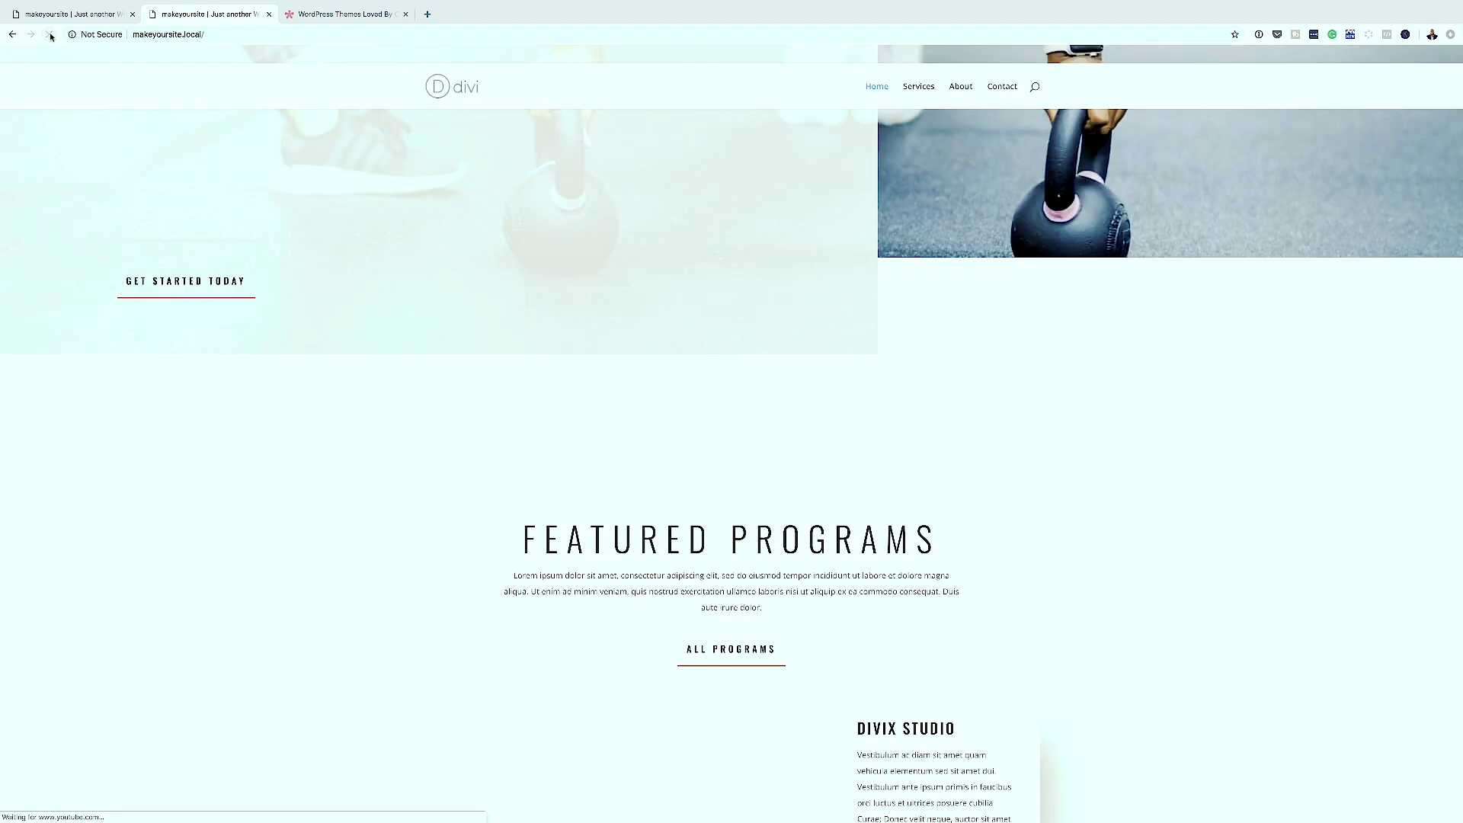